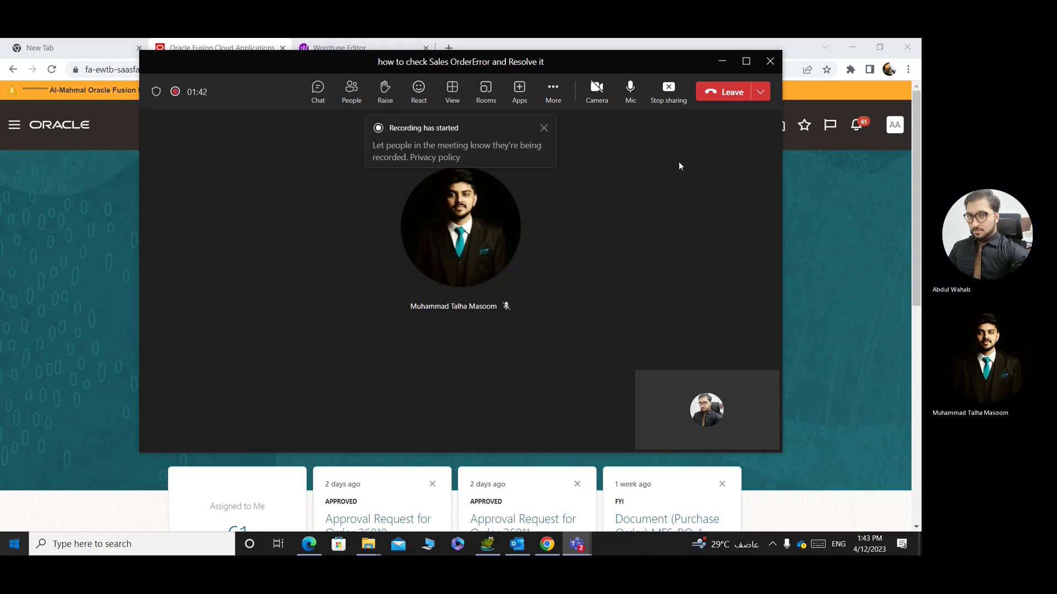
Minimize the Teams meeting window to get back to the Oracle Fusion home page.
left_click(722, 62)
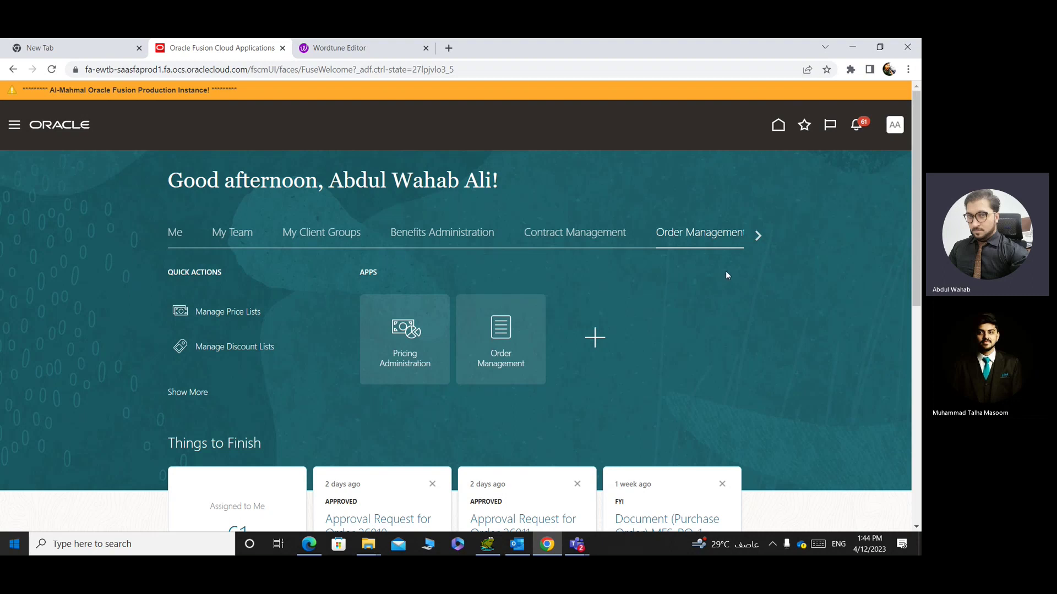
left_click(576, 551)
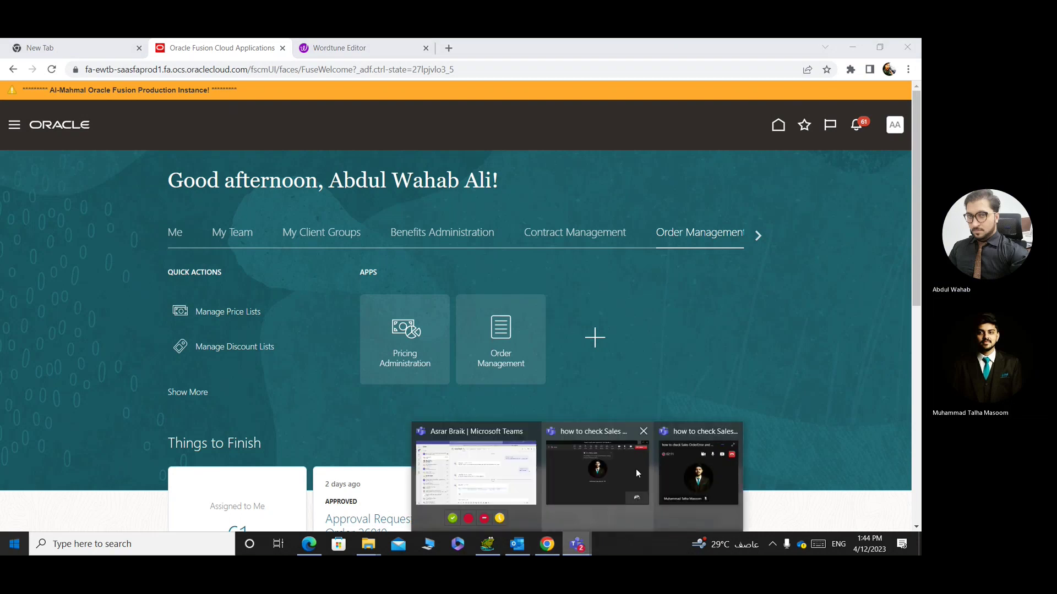
left_click(635, 469)
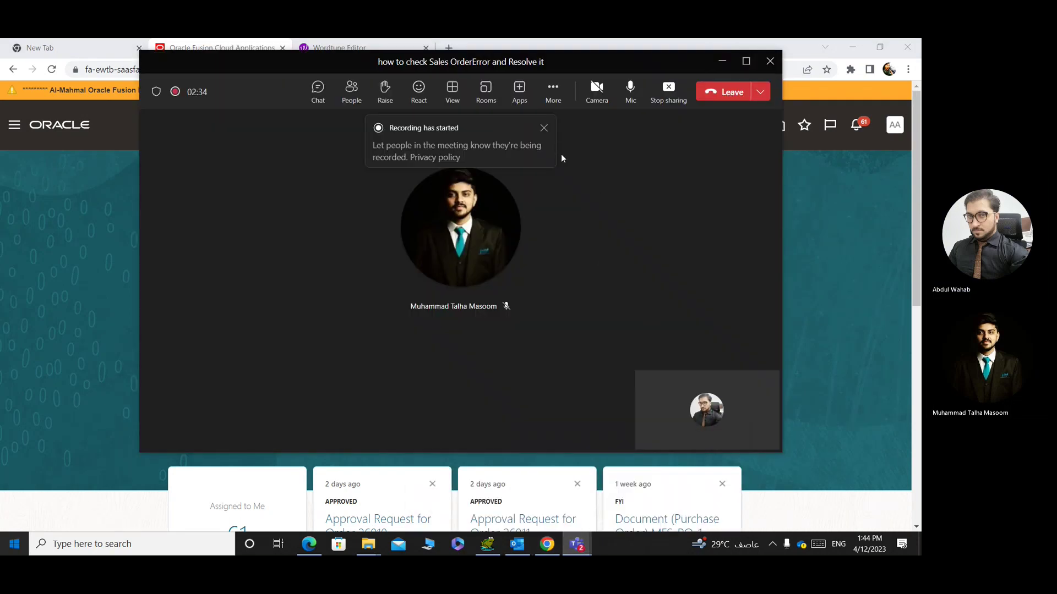
left_click(722, 61)
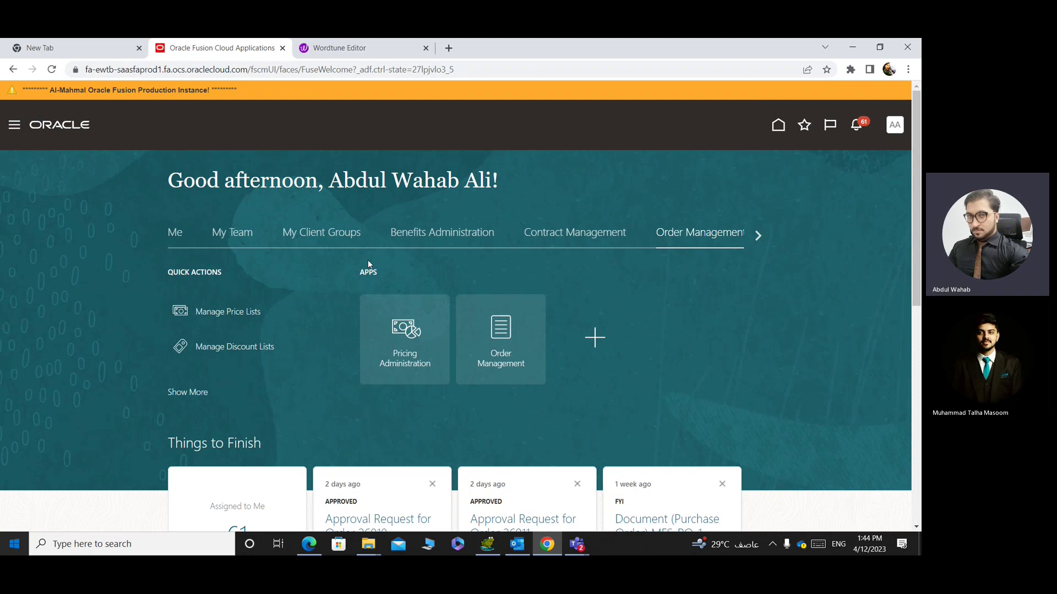
Open the Order Management app and go to the Manage Orders page.
left_click(526, 313)
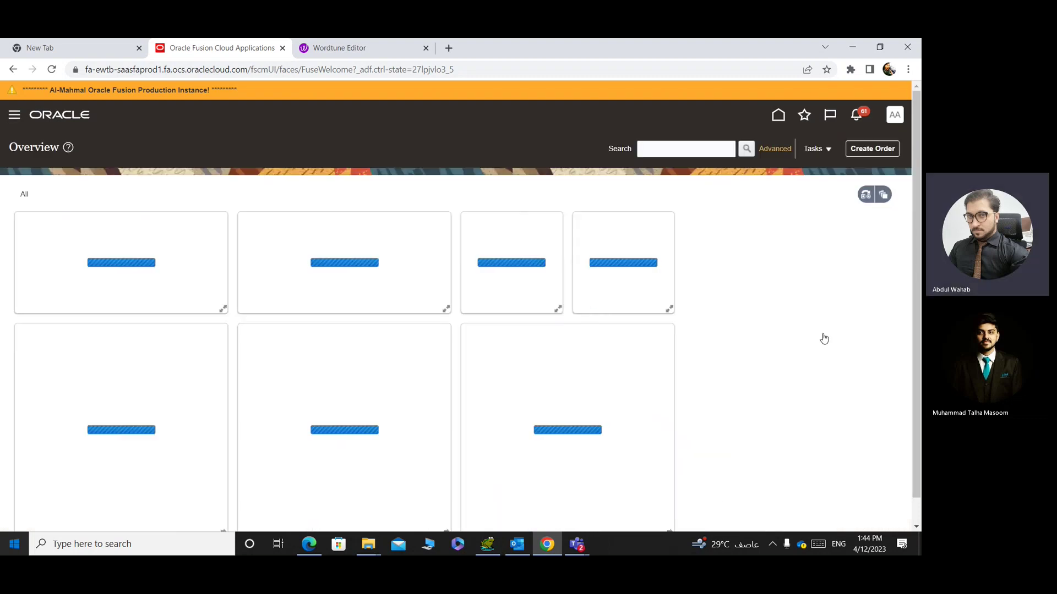
left_click(819, 148)
left_click(732, 204)
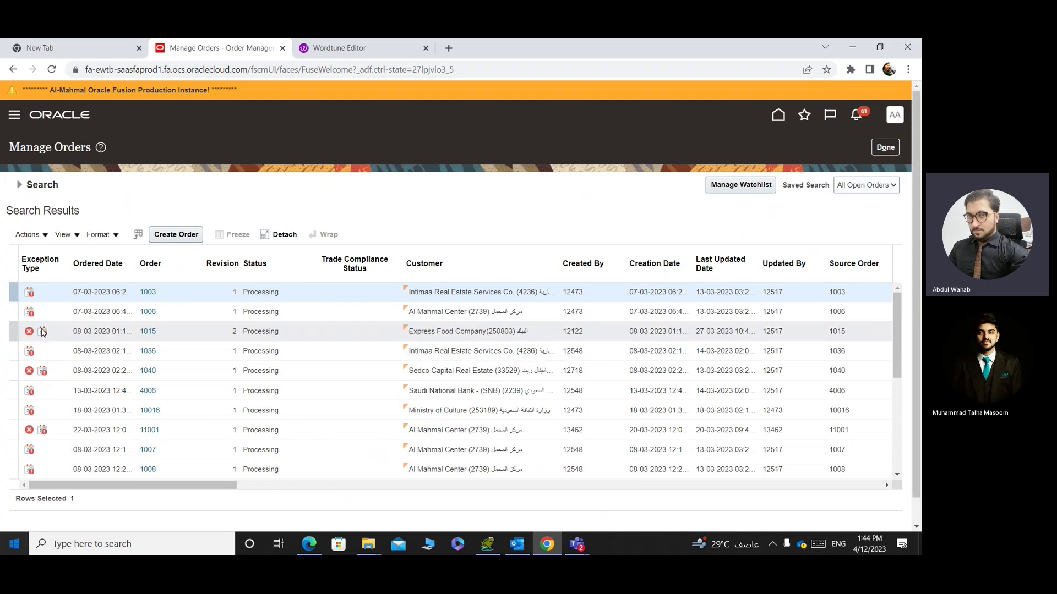
View the first listed Intimaa Real Estate Services order, dismissing the reminder window from view, and return to the order list.
mouse_move(31, 298)
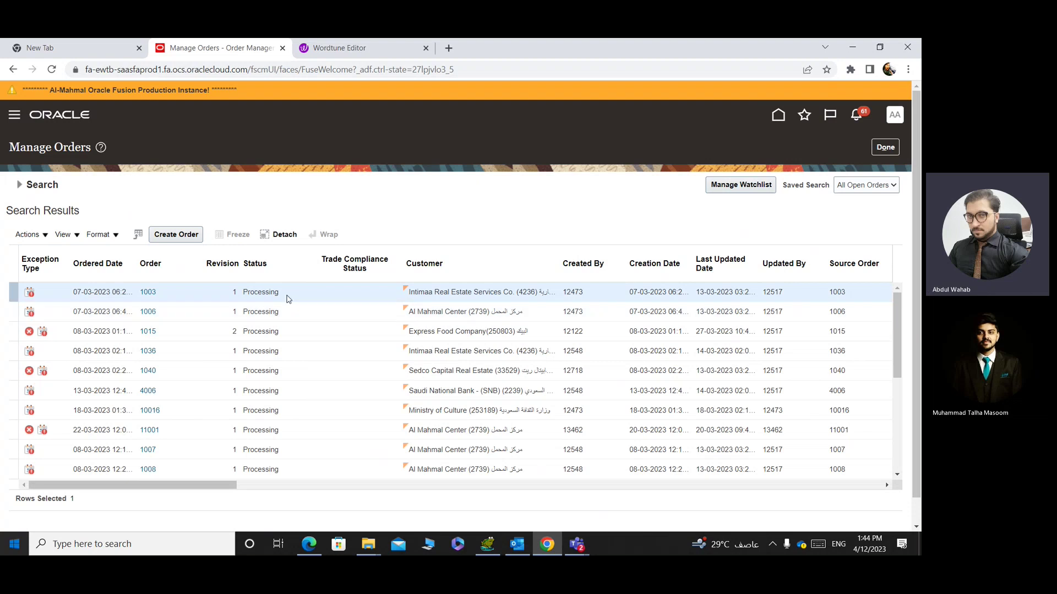
left_click(153, 298)
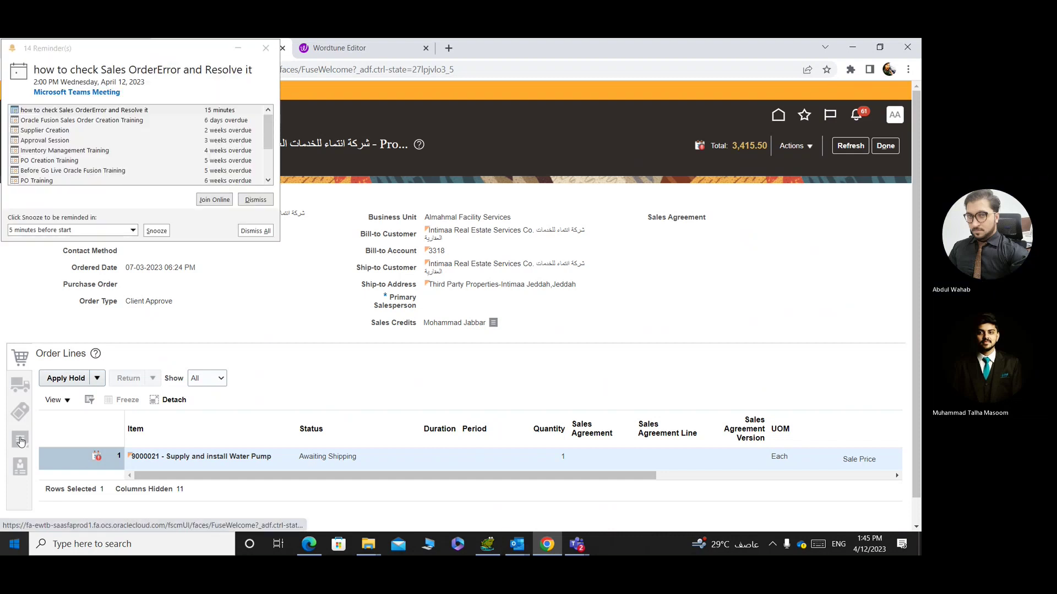
left_click(245, 47)
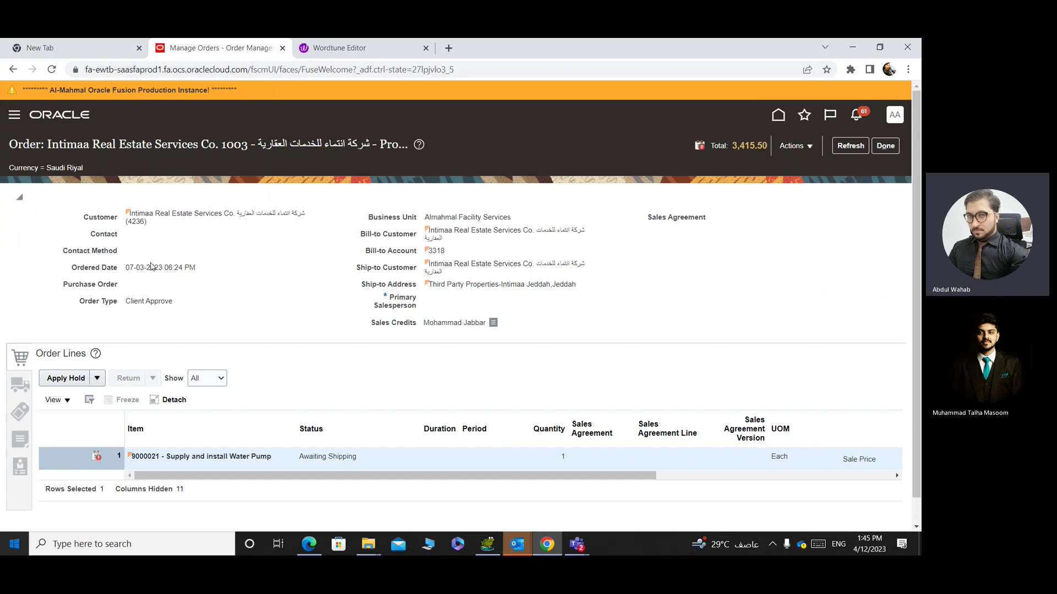
left_click(885, 146)
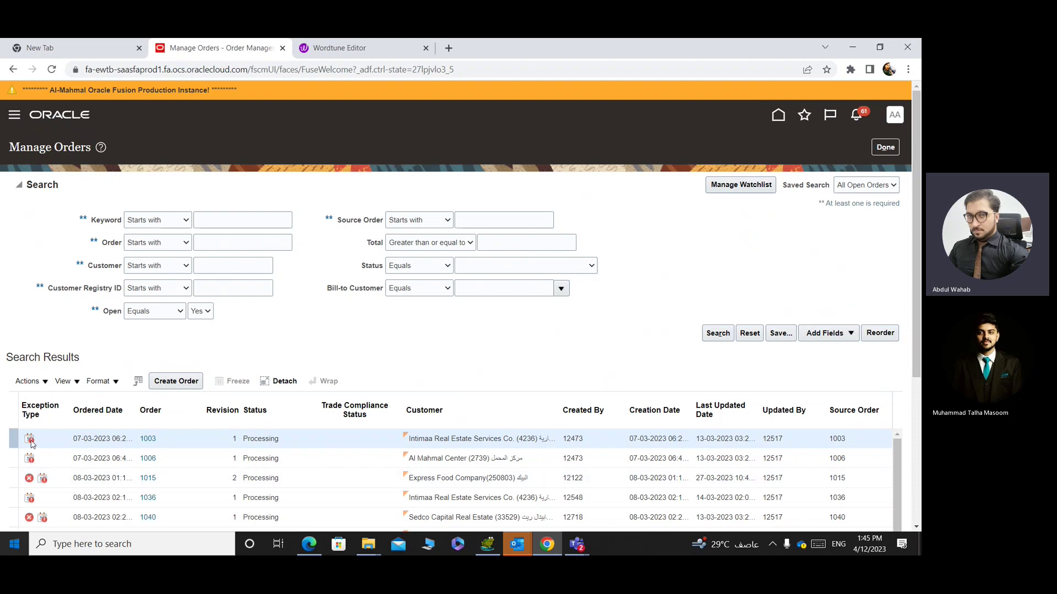
Reopen the first listed Intimaa Real Estate Services order and switch it to the fulfillment view.
mouse_move(32, 443)
mouse_move(29, 480)
left_click(153, 442)
left_click(791, 145)
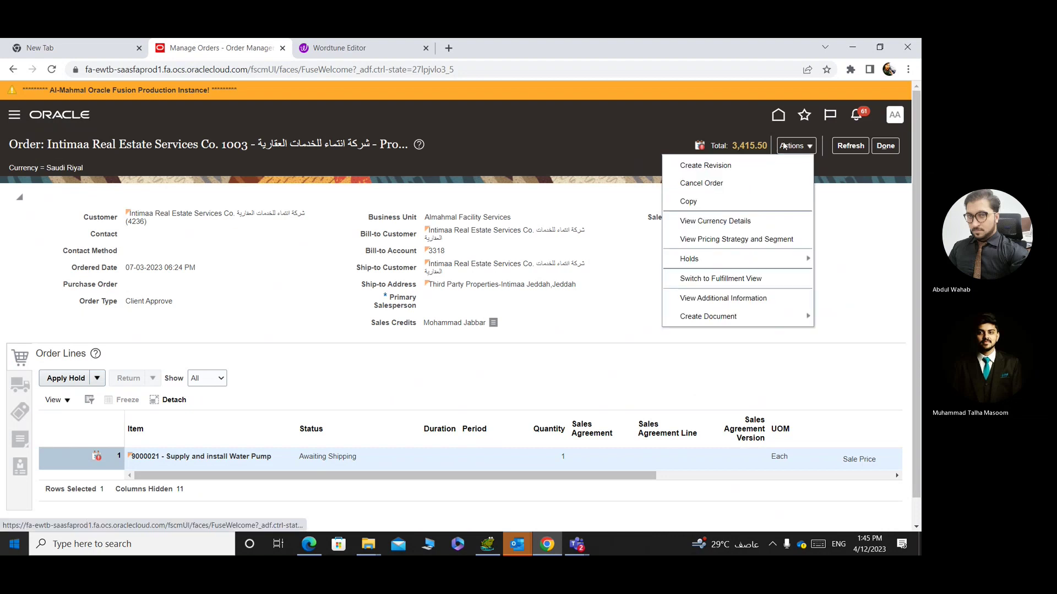
left_click(715, 280)
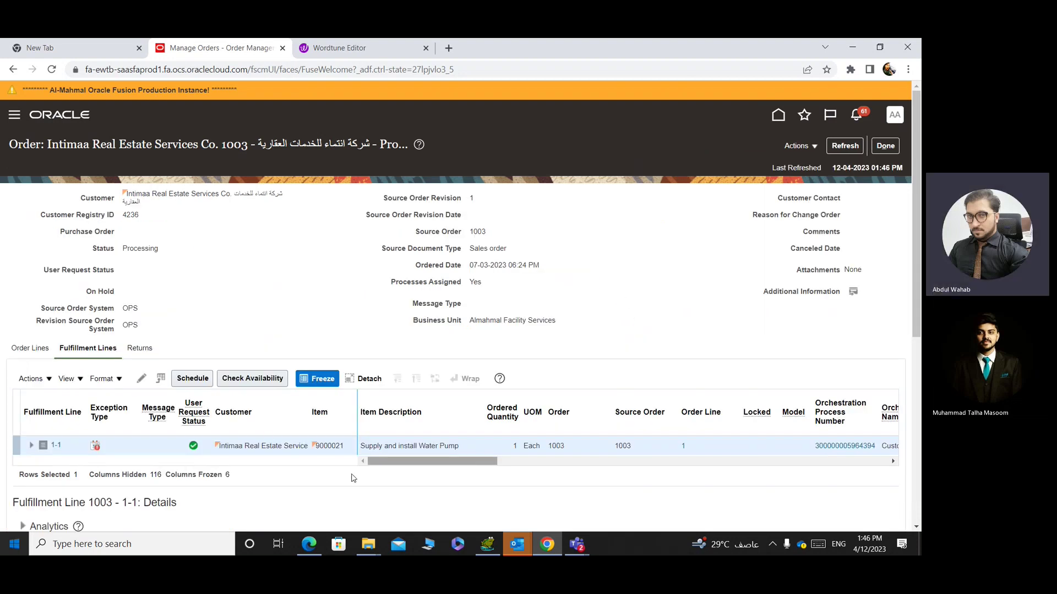
Examine the supply and drop shipment details of the water pump fulfillment line and return to the order list.
scroll(407, 351, "down", 2)
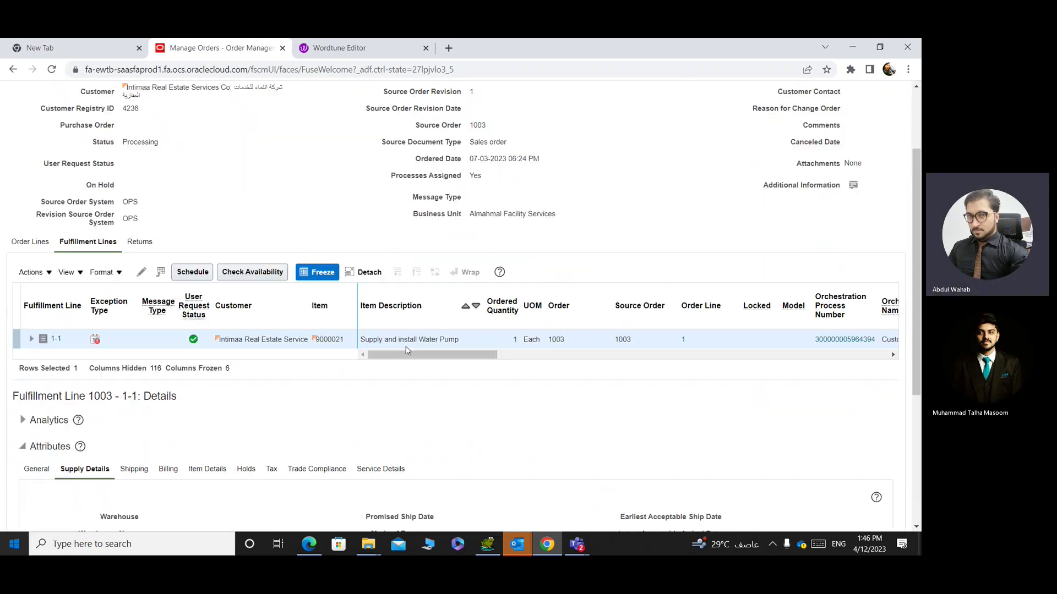
scroll(406, 350, "down", 4)
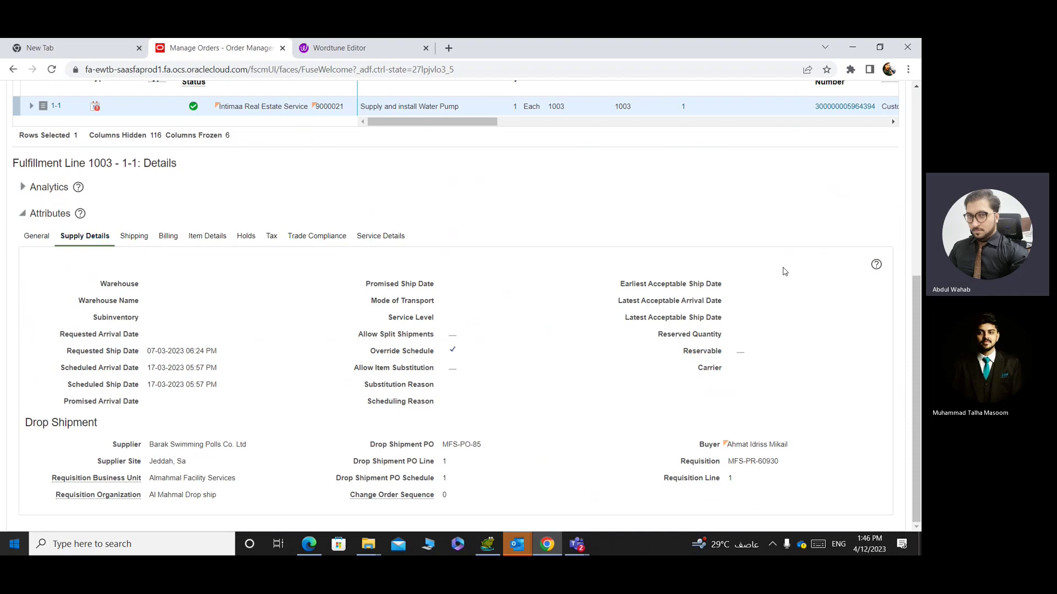
scroll(803, 266, "up", 1)
scroll(803, 266, "up", 5)
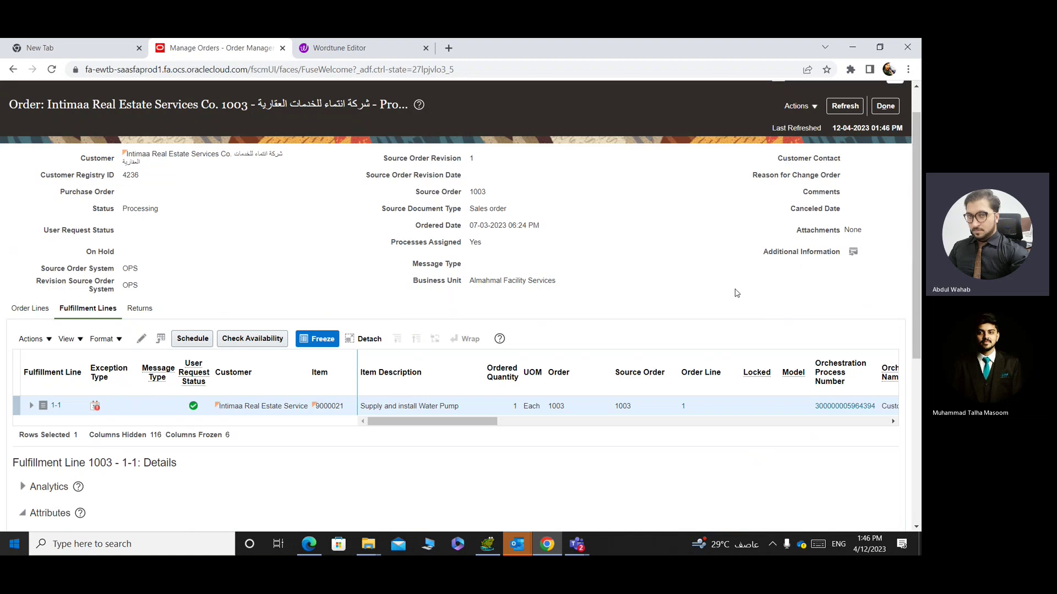
left_click(886, 106)
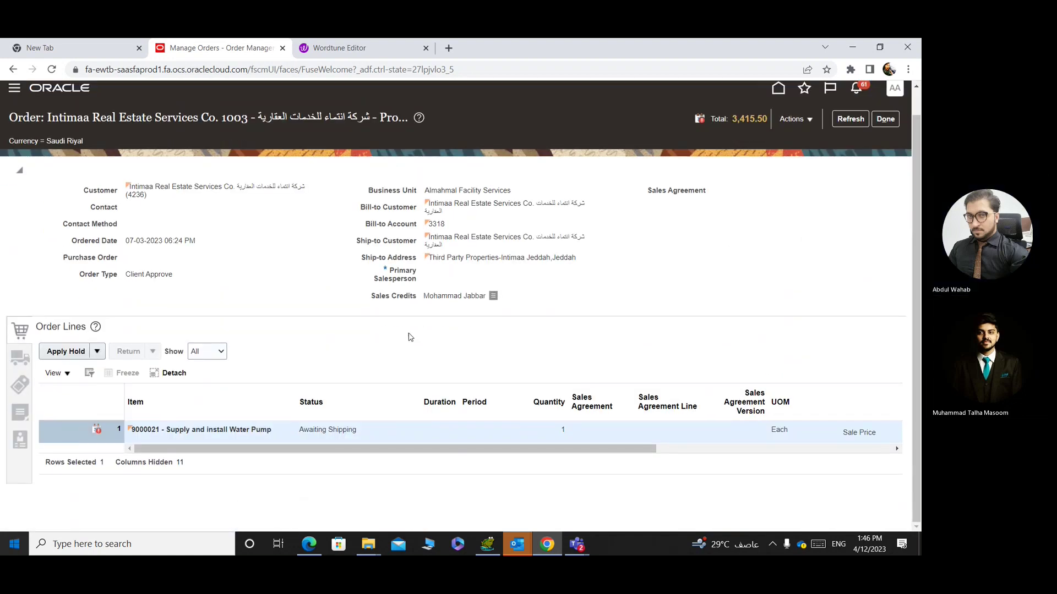
left_click(897, 125)
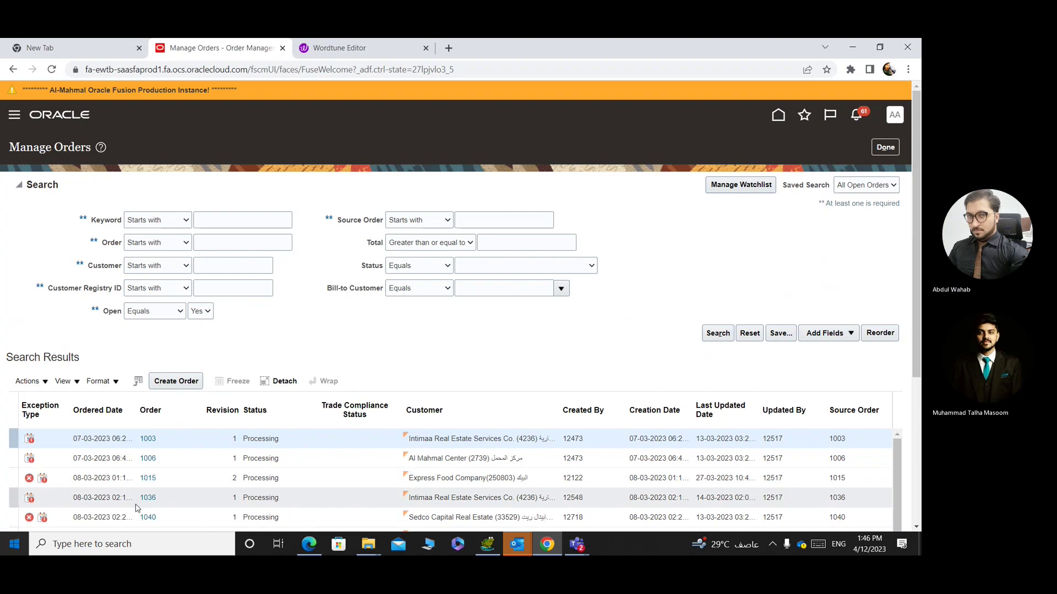
Open the Express Food Company order that has an error and switch it to the fulfillment view.
scroll(175, 481, "down", 2)
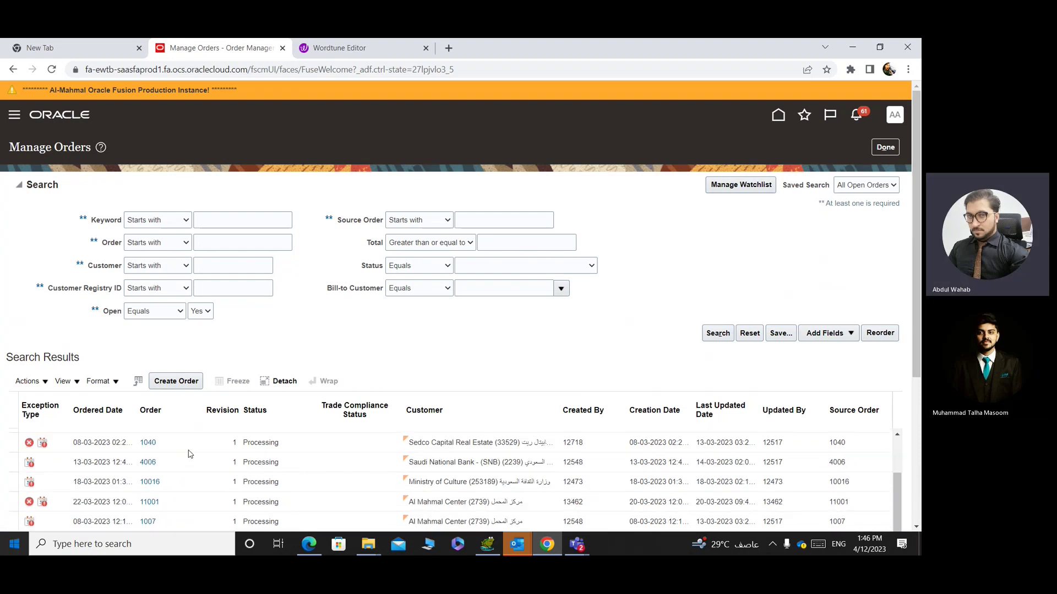
scroll(165, 483, "up", 2)
left_click(148, 479)
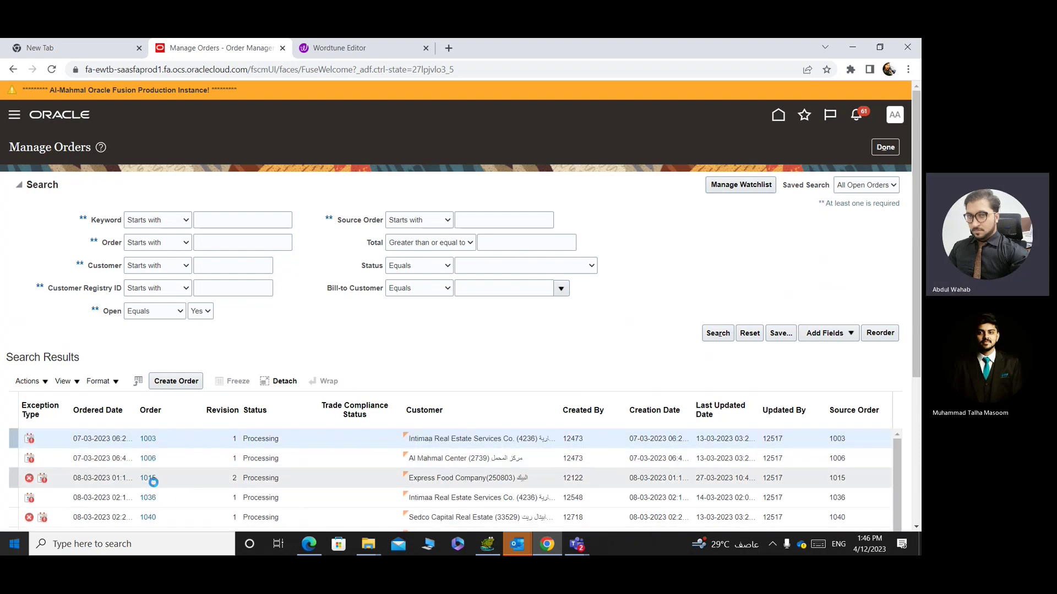
scroll(18, 489, "down", 2)
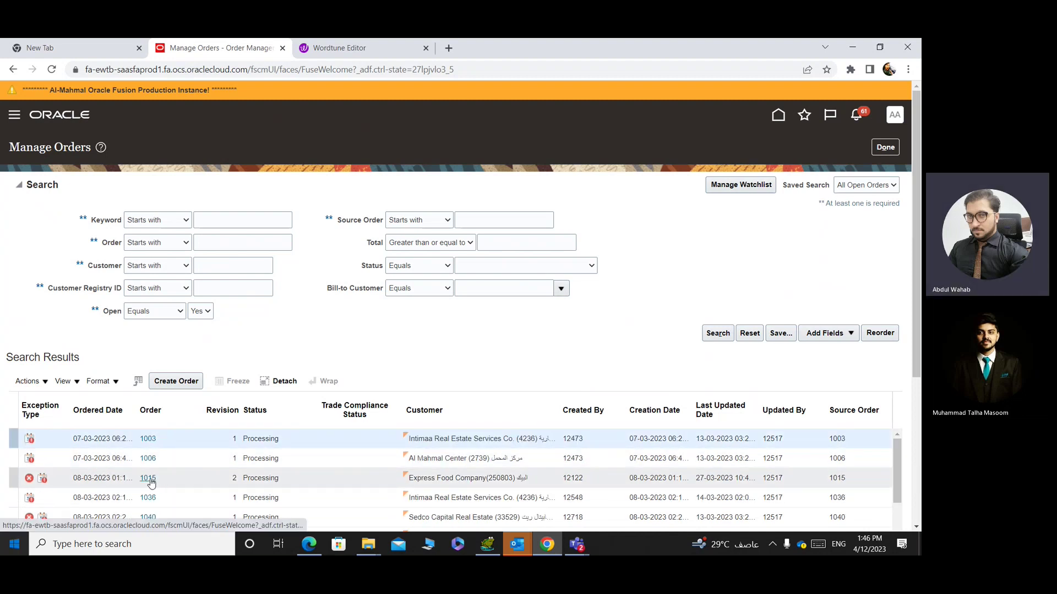
left_click(148, 479)
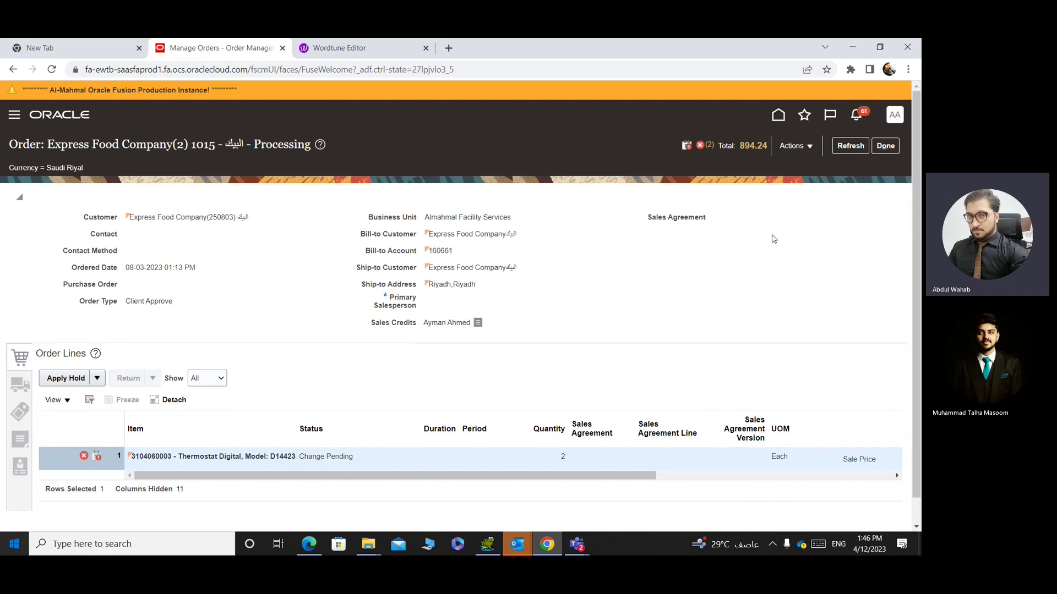
left_click(797, 144)
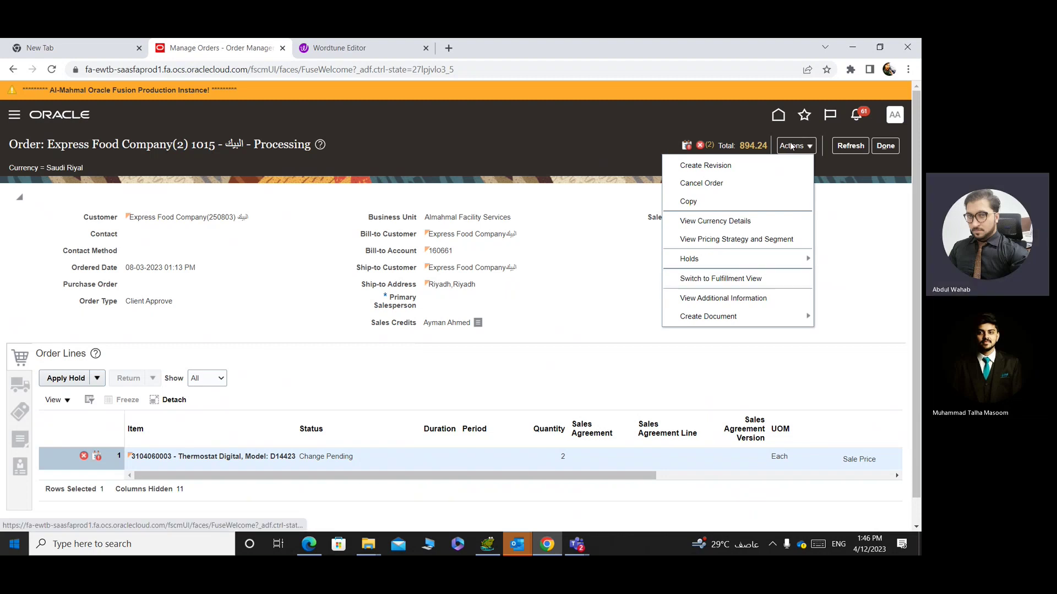
left_click(723, 279)
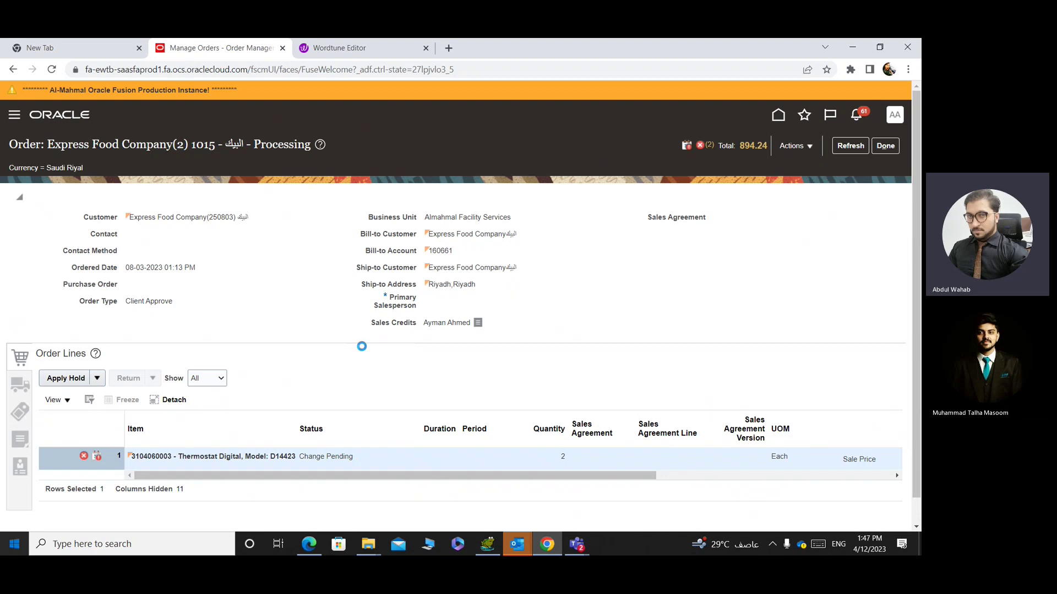
Examine both orchestration error messages on the thermostat fulfillment line and return to the order list.
scroll(435, 396, "down", 6)
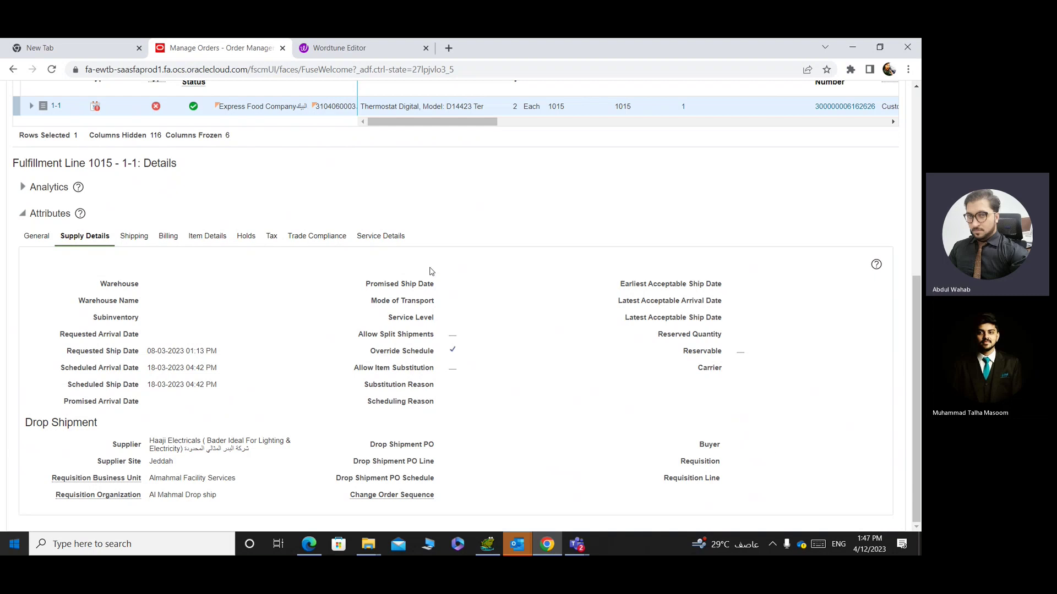
scroll(431, 270, "up", 2)
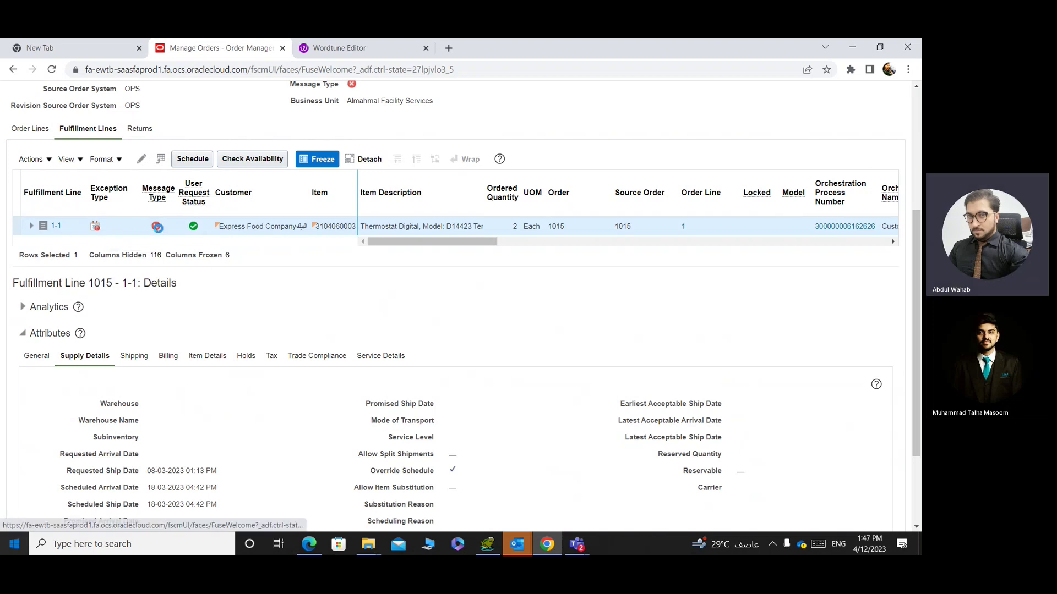
left_click(158, 227)
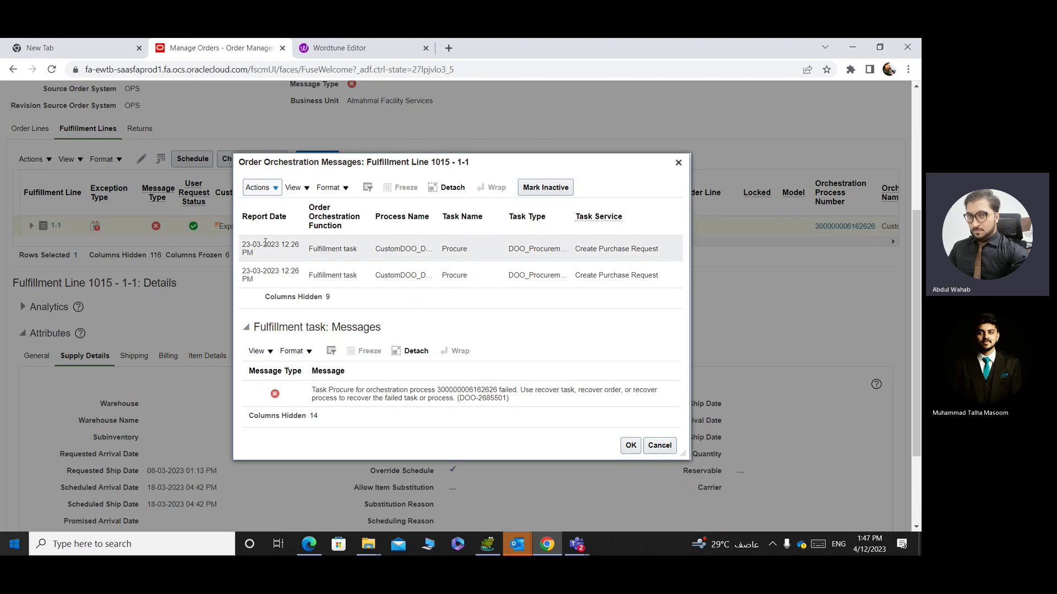
left_click(310, 275)
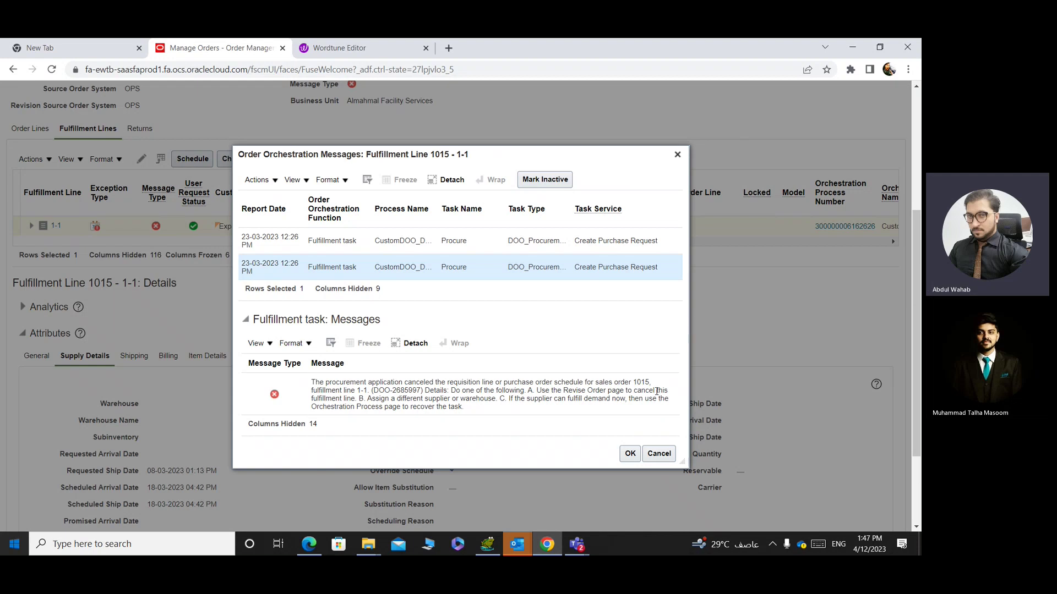
left_click(664, 457)
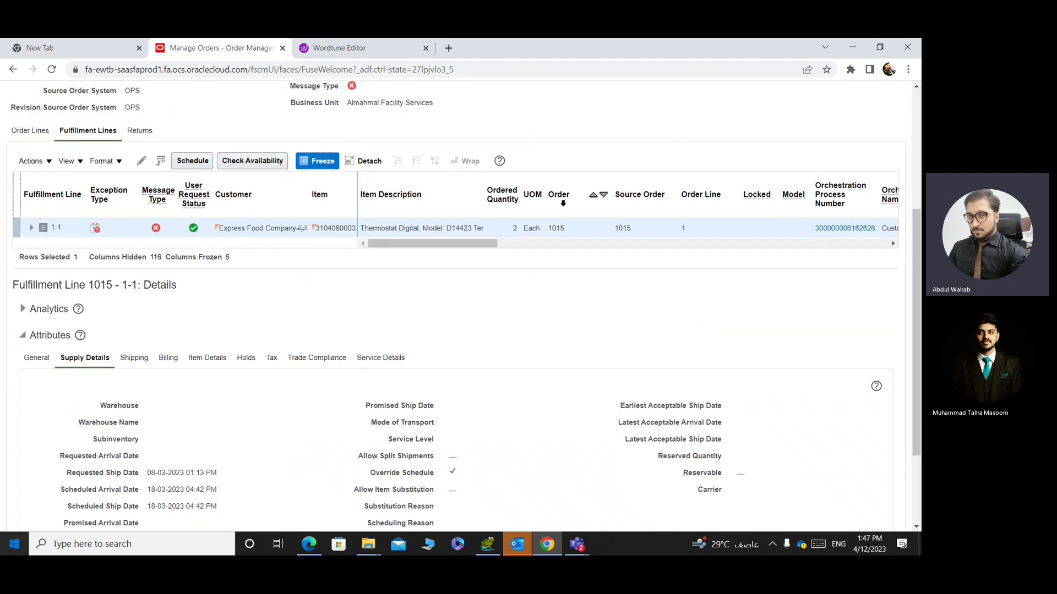
scroll(578, 209, "up", 4)
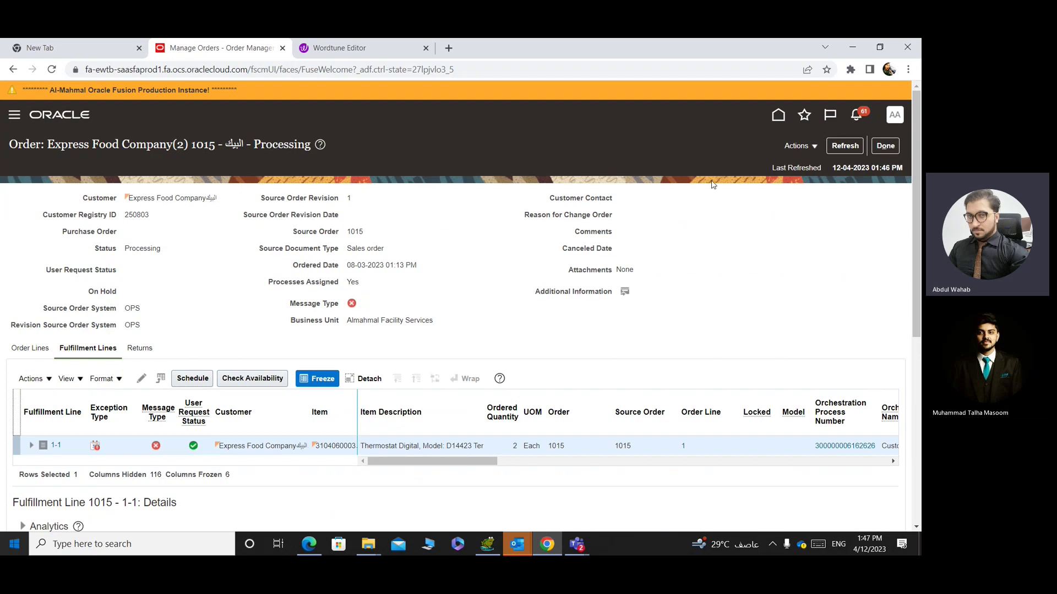
left_click(883, 145)
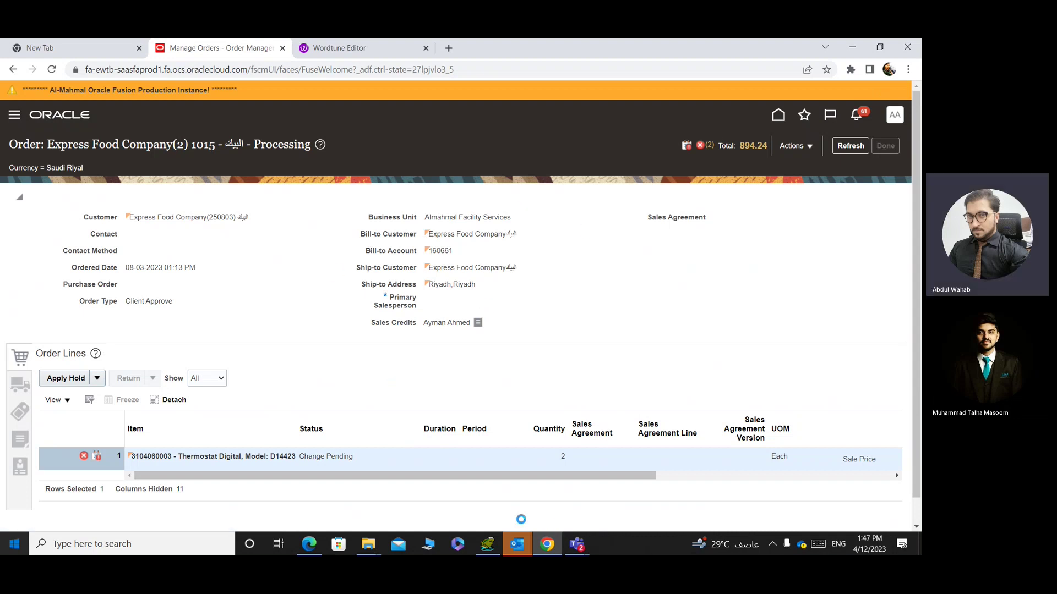
Search the open orders for the required sales order by its order number.
left_click(242, 243)
type("4")
key("BackSpace")
type("14002")
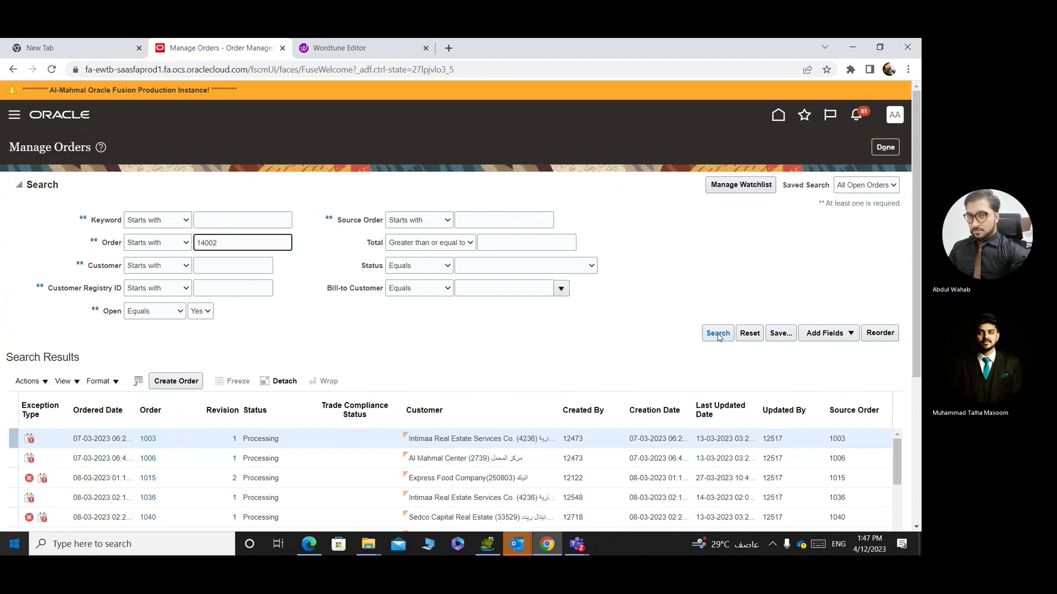
left_click(718, 333)
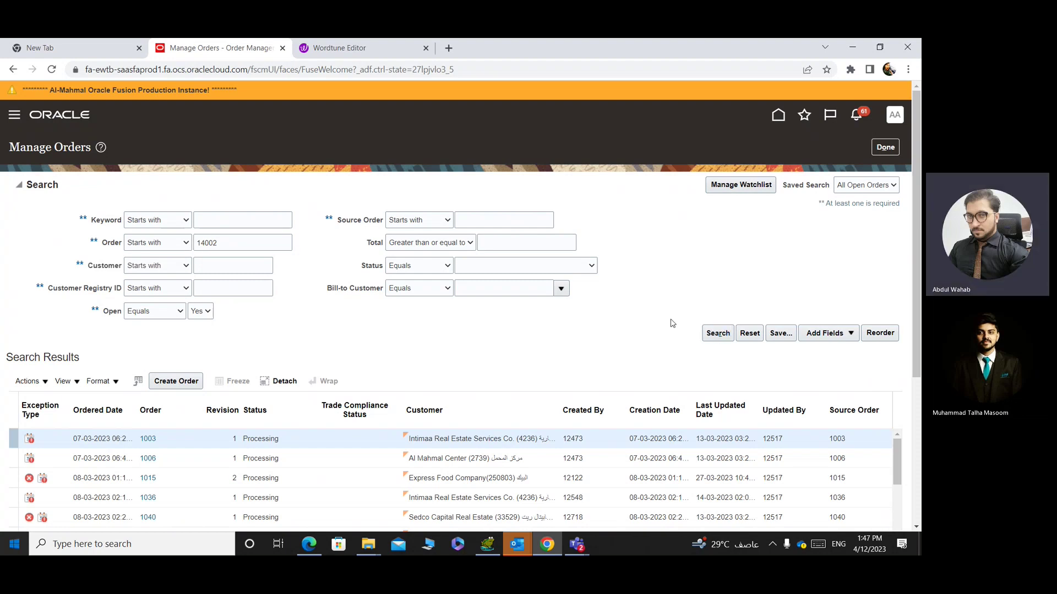
left_click(711, 333)
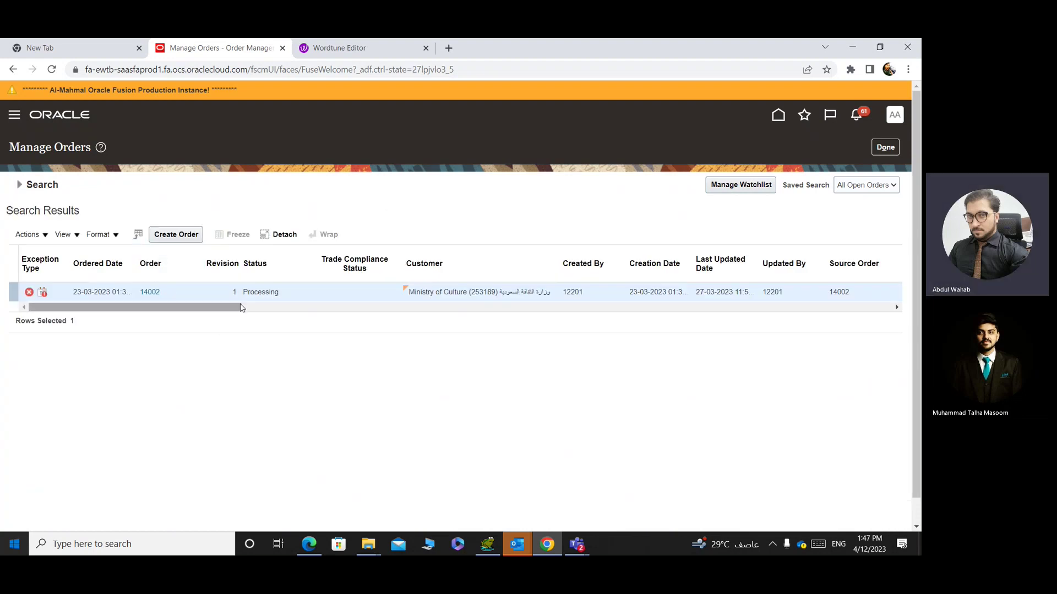
Open the error messages of the Ministry of Culture order from its exception type.
left_click(29, 295)
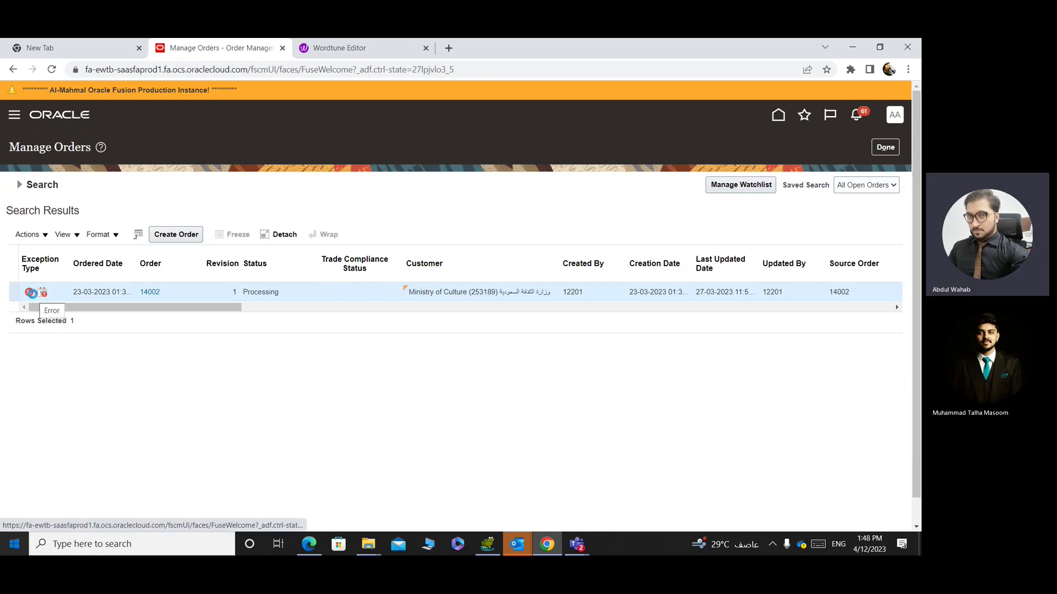
left_click(30, 294)
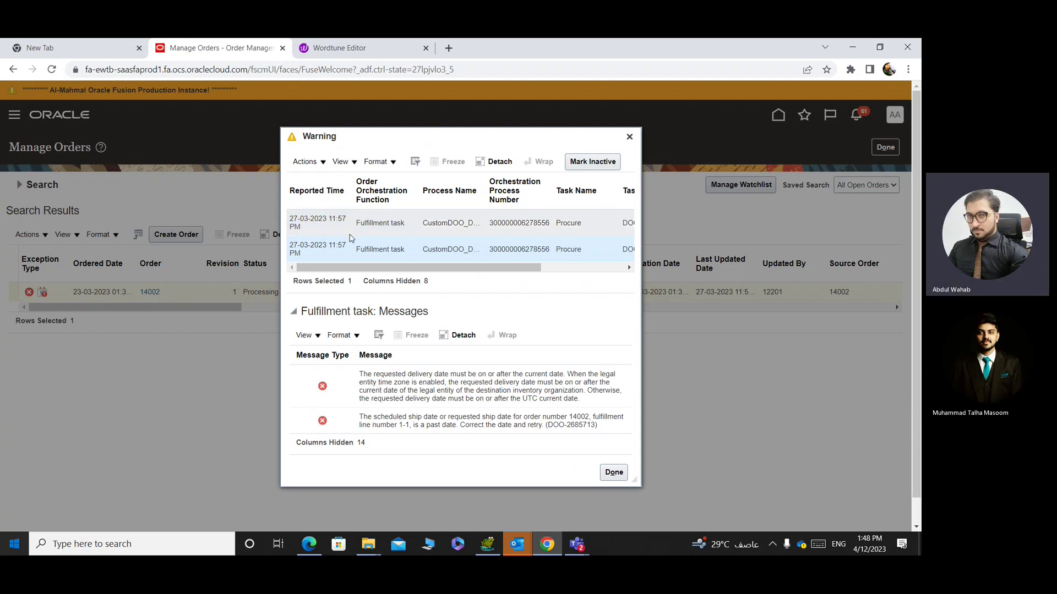
Read the requested delivery date error in the fulfillment task messages and close the warning.
left_click_drag(359, 374, 592, 402)
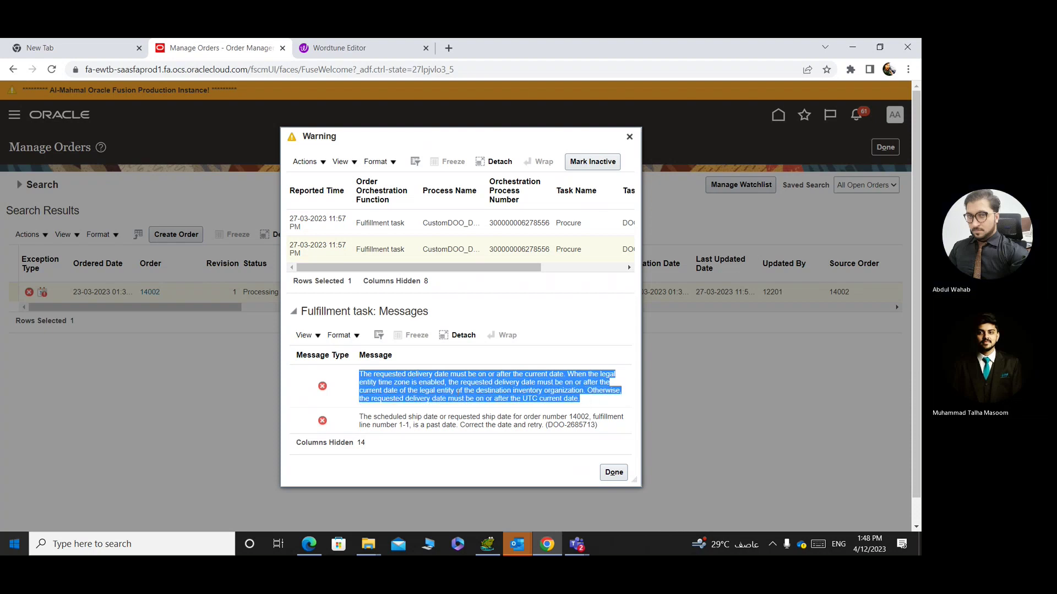
left_click(614, 472)
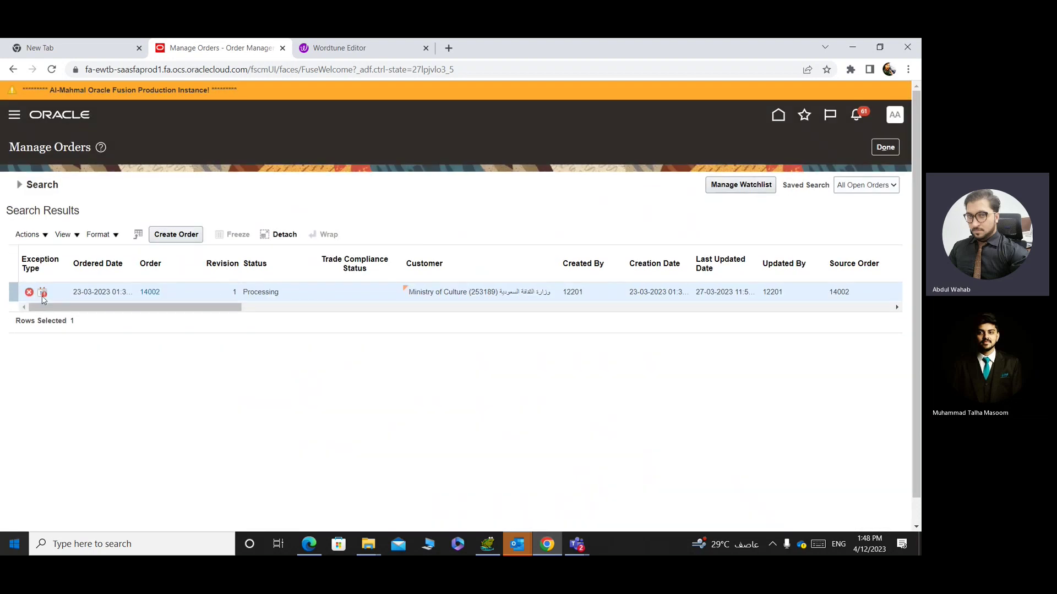
Check the supply details of the Ministry of Culture order's line in the fulfillment view and return to the order list.
left_click(150, 292)
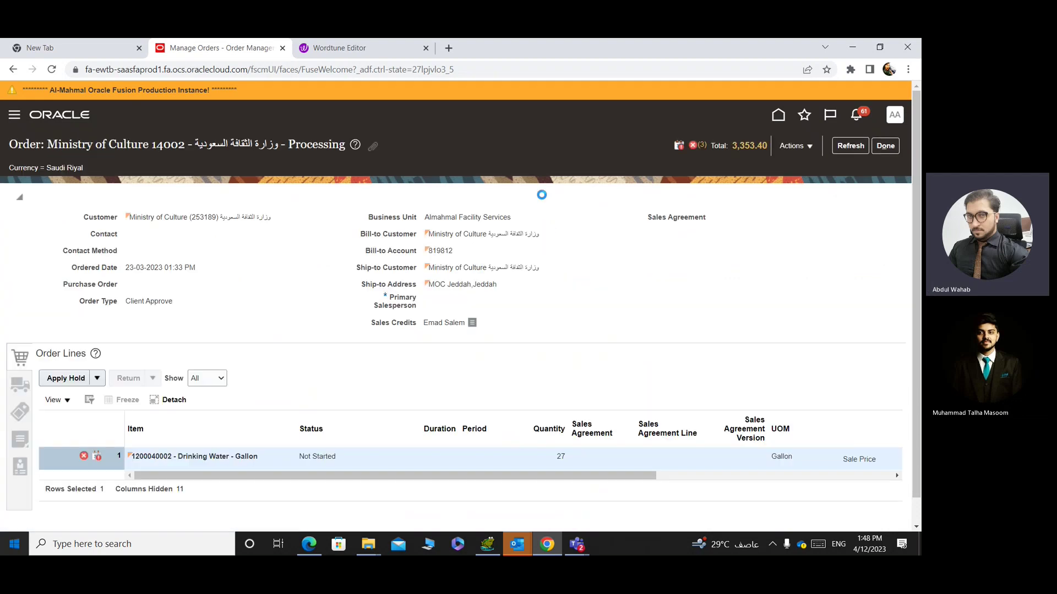
left_click(797, 148)
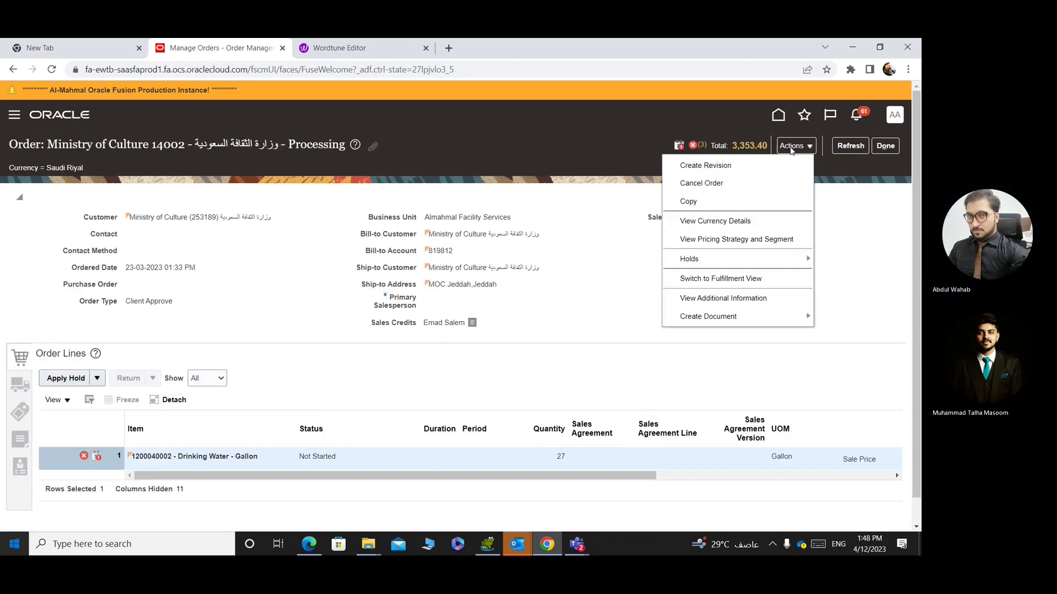
left_click(714, 284)
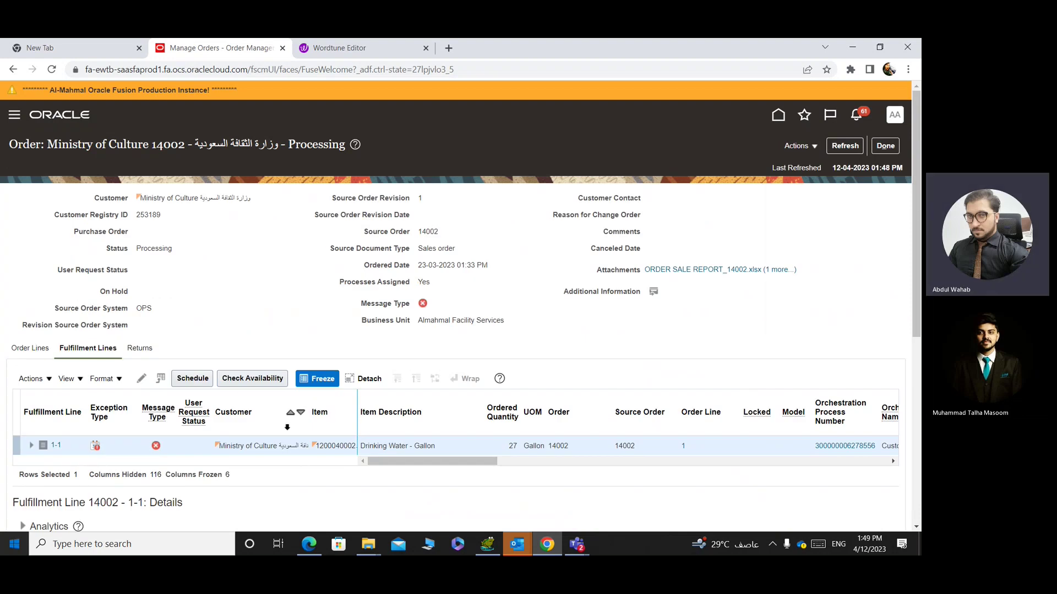
scroll(721, 436, "down", 6)
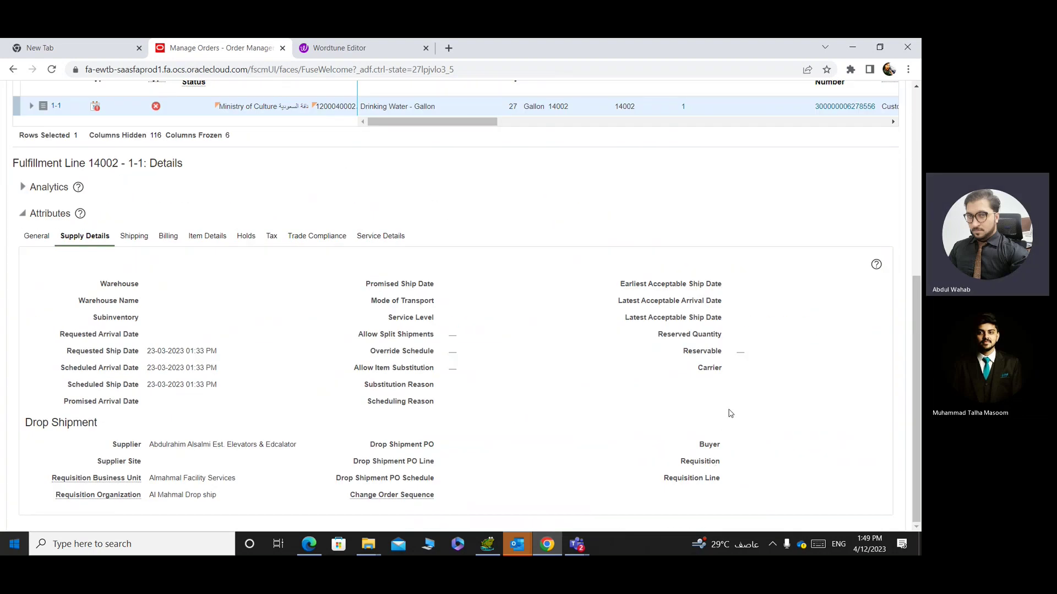
scroll(752, 302, "up", 6)
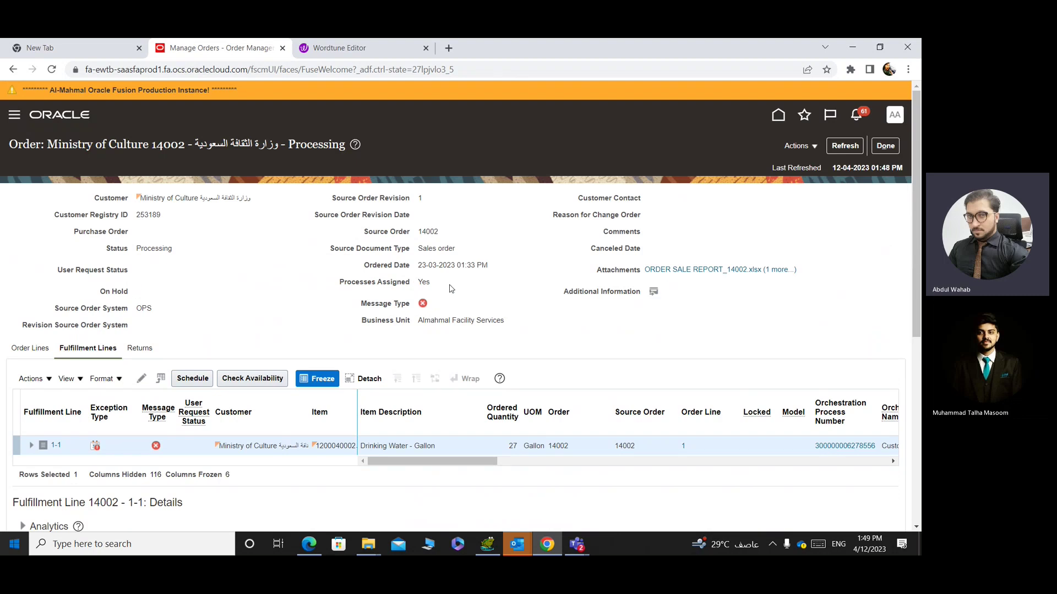
left_click(885, 145)
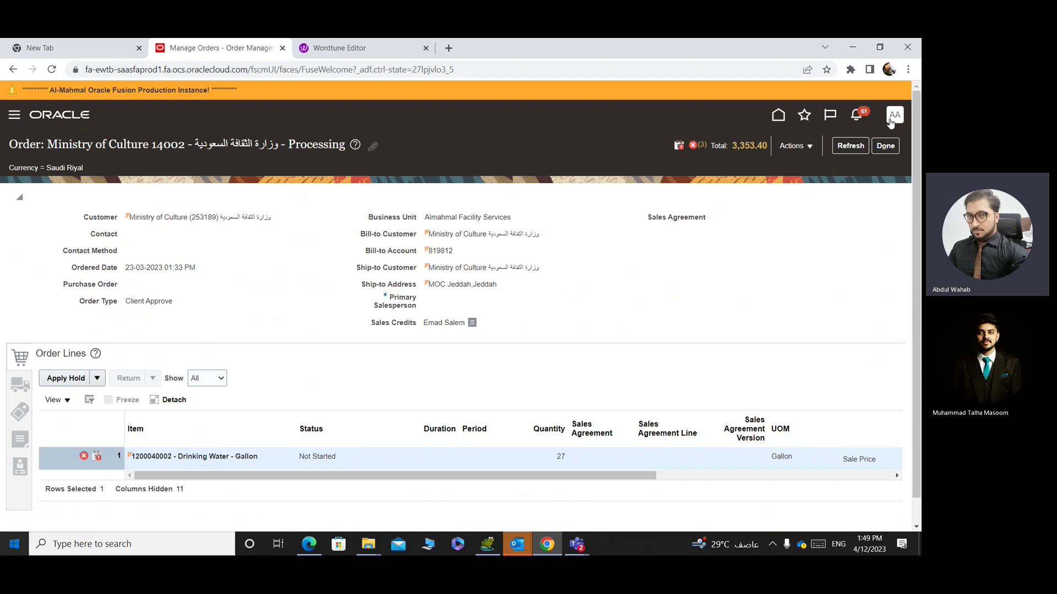
left_click(886, 150)
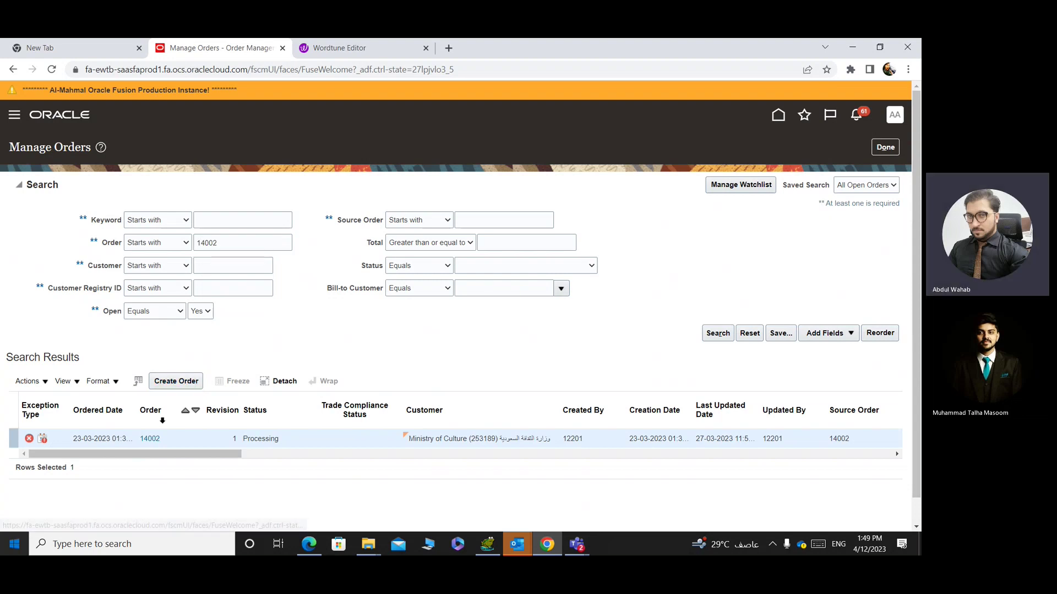
Open the Ministry of Culture order and switch it to the fulfillment view.
left_click(150, 439)
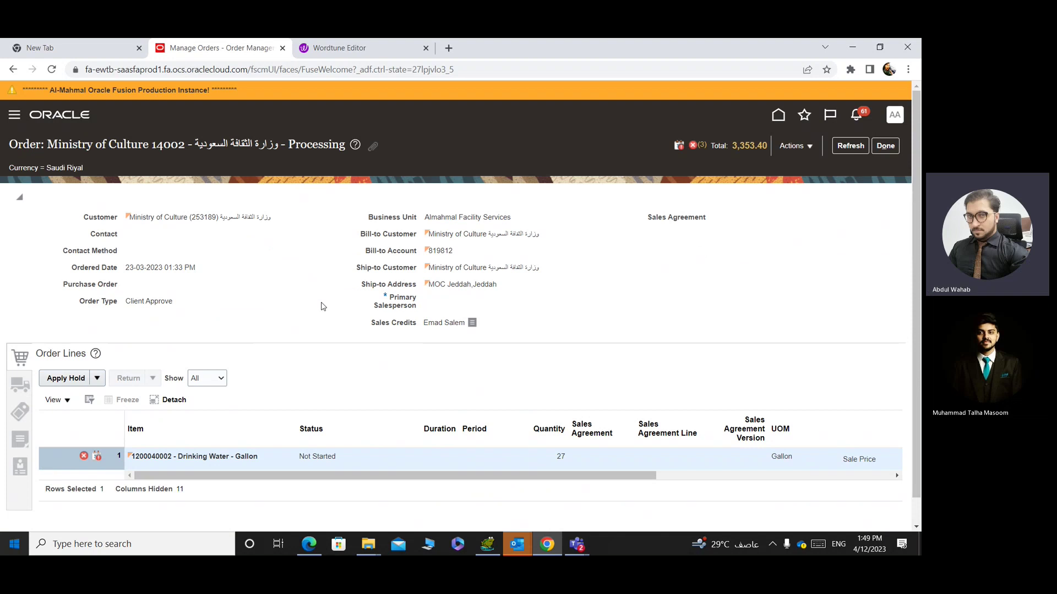
left_click(797, 146)
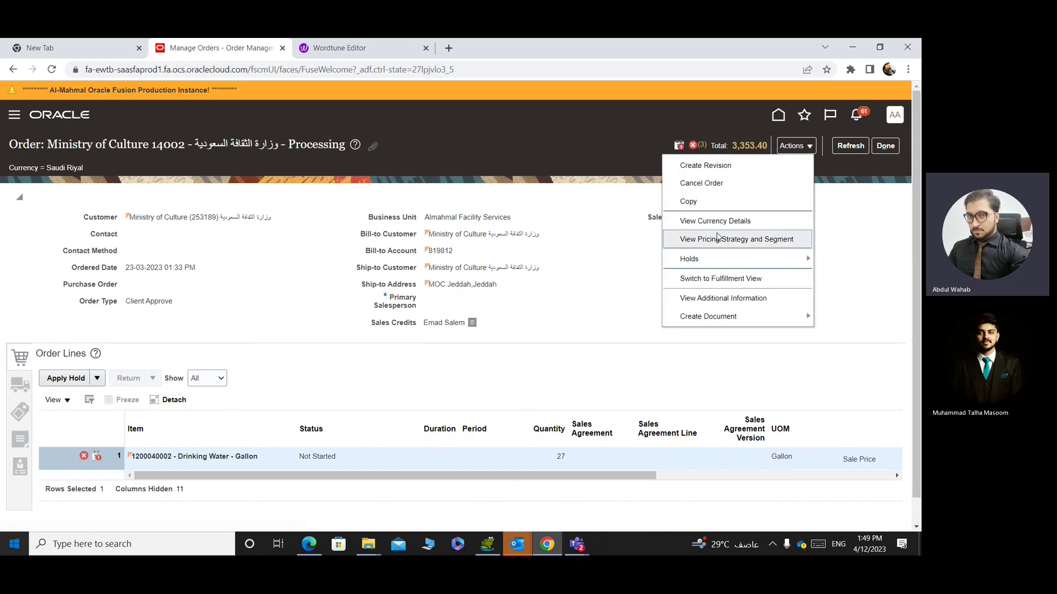
left_click(705, 280)
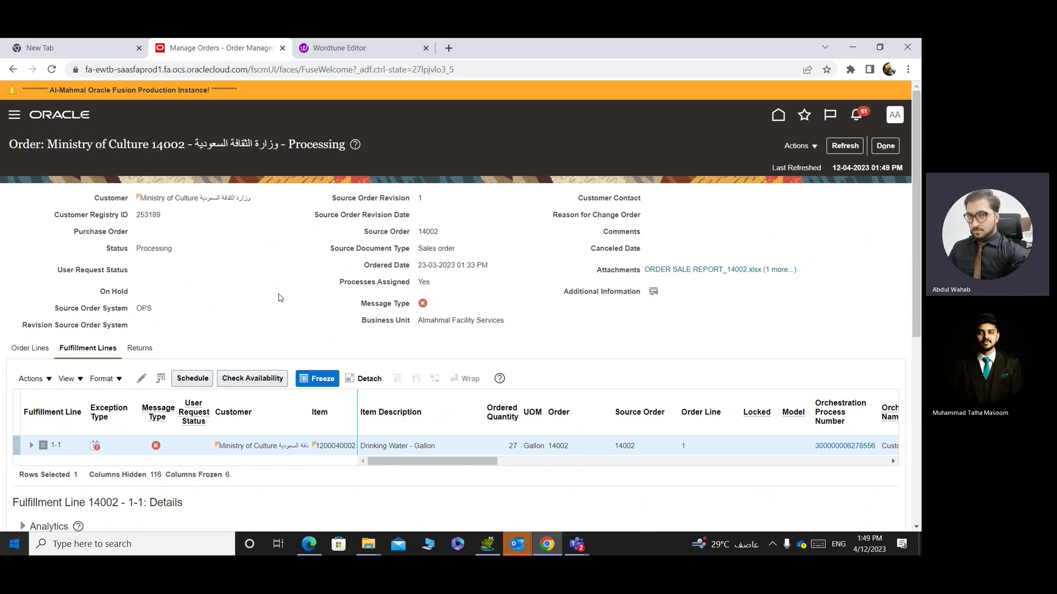
Open the Drinking Water - Gallon fulfillment line for editing and set Override Schedule to Yes.
scroll(281, 298, "down", 1)
left_click(14, 361)
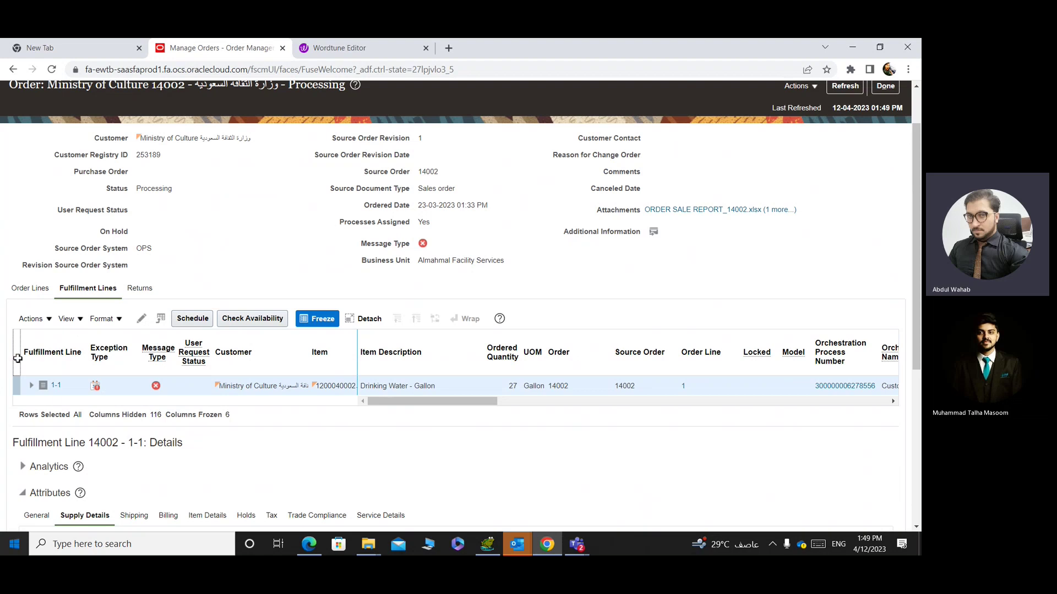
left_click(18, 357)
left_click(140, 320)
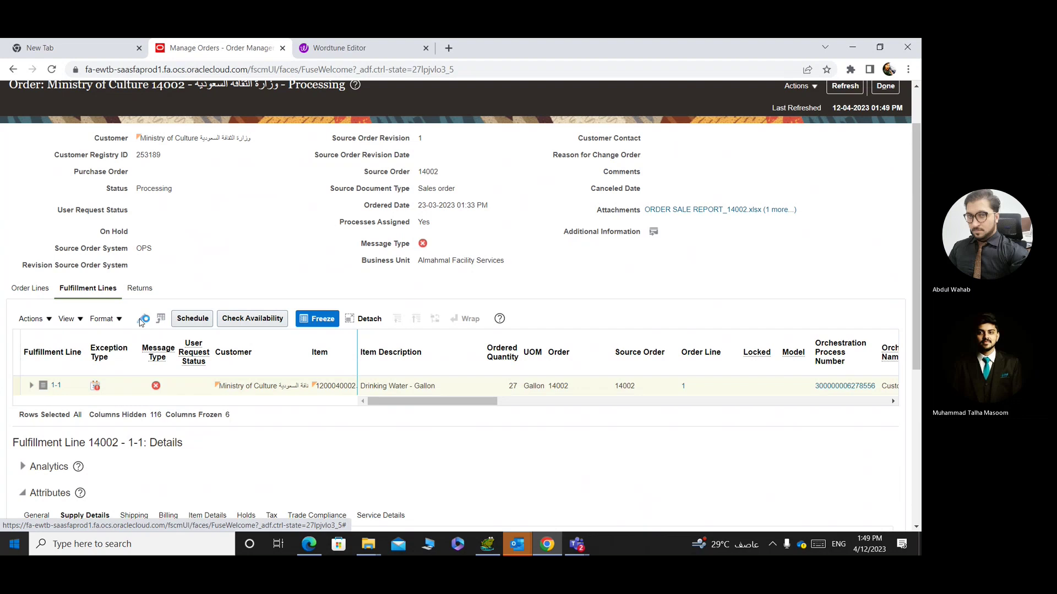
scroll(523, 219, "down", 2)
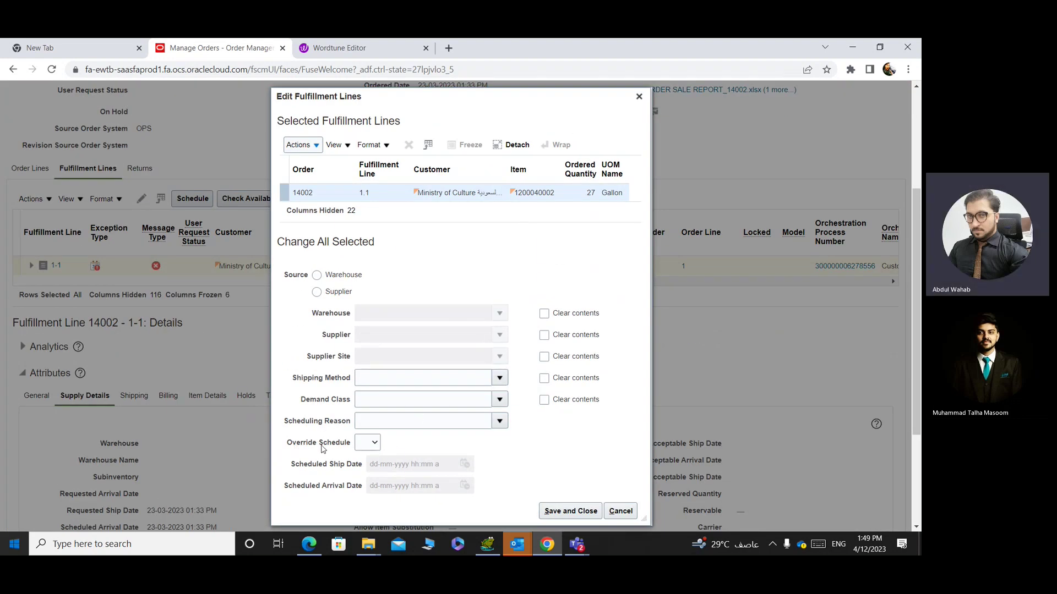
left_click(375, 444)
left_click(366, 472)
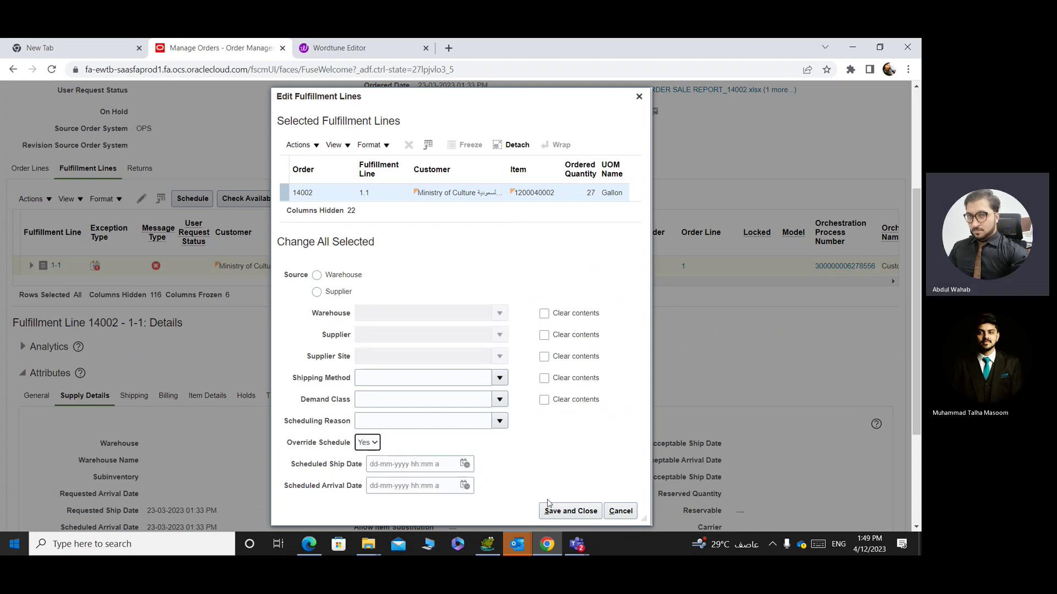
left_click(465, 464)
left_click(586, 325)
left_click(589, 440)
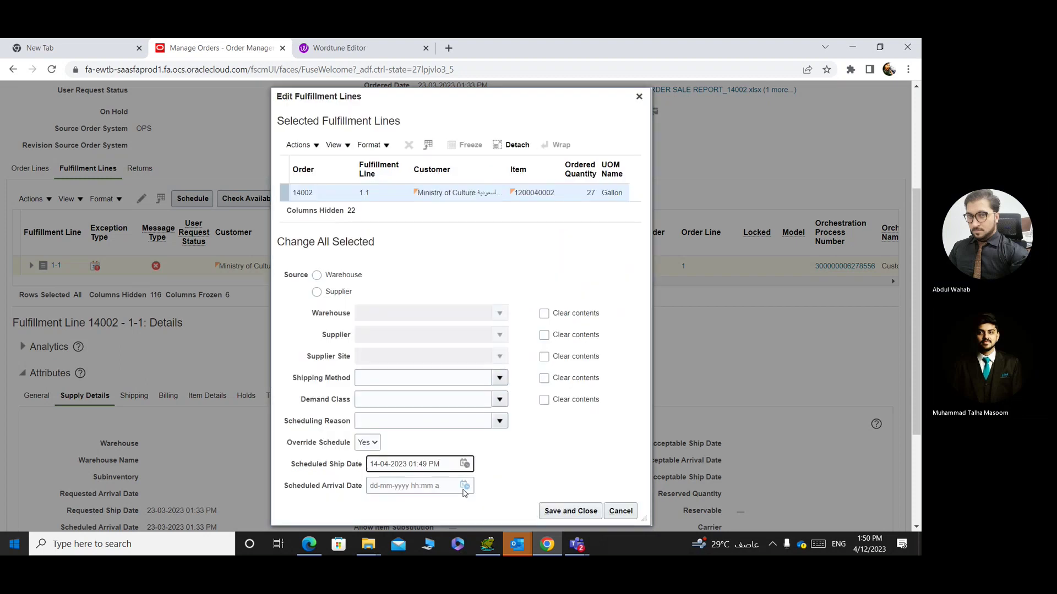
left_click(466, 486)
left_click(585, 347)
left_click(587, 462)
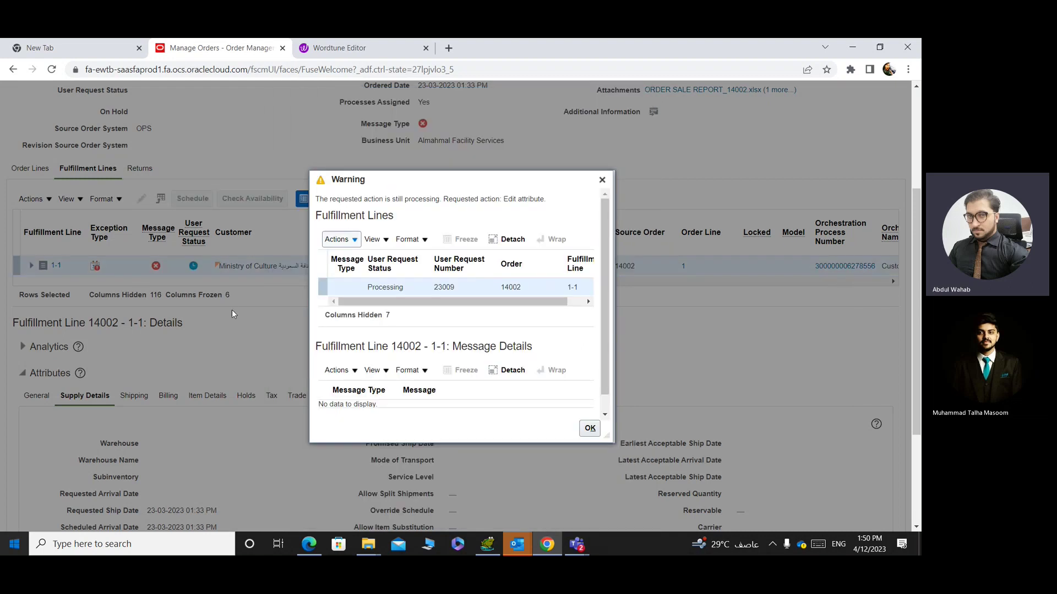
left_click(590, 429)
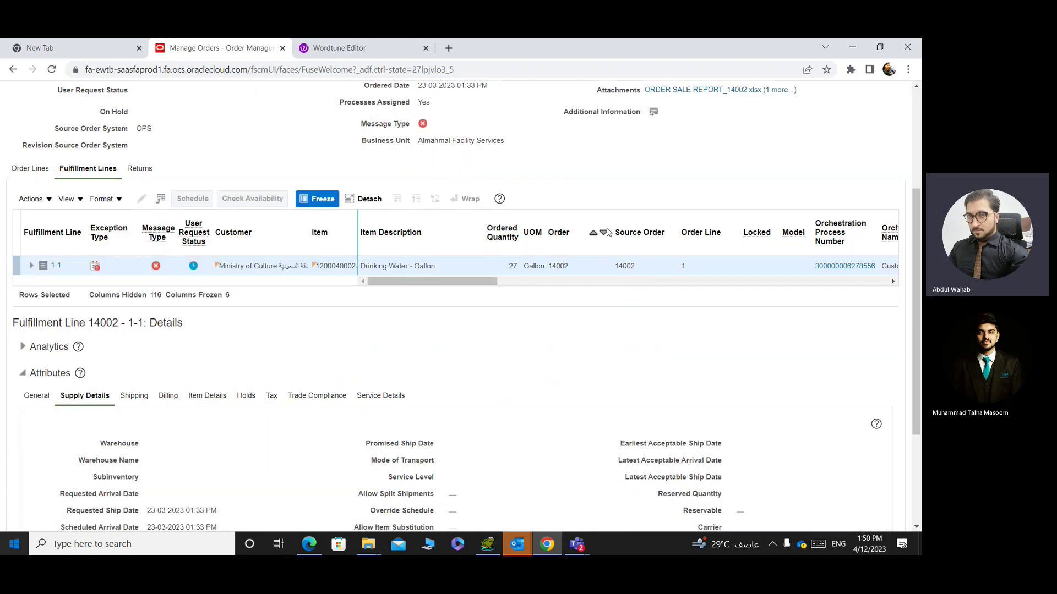
Refresh the order's fulfillment view to update the line's request status, and return to the order page.
scroll(732, 214, "up", 2)
scroll(732, 214, "up", 2)
left_click(836, 148)
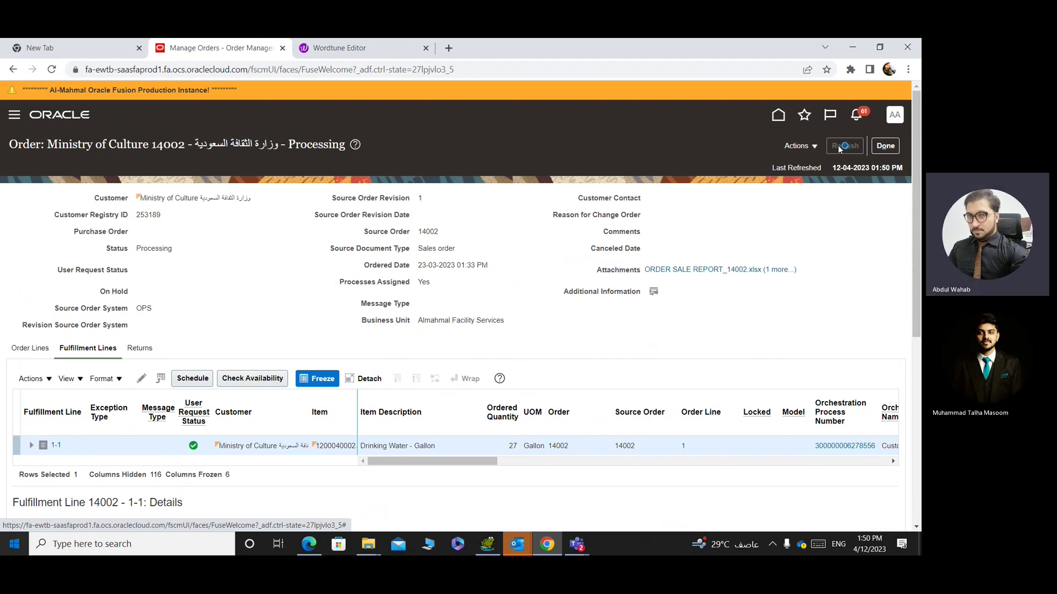
left_click(839, 147)
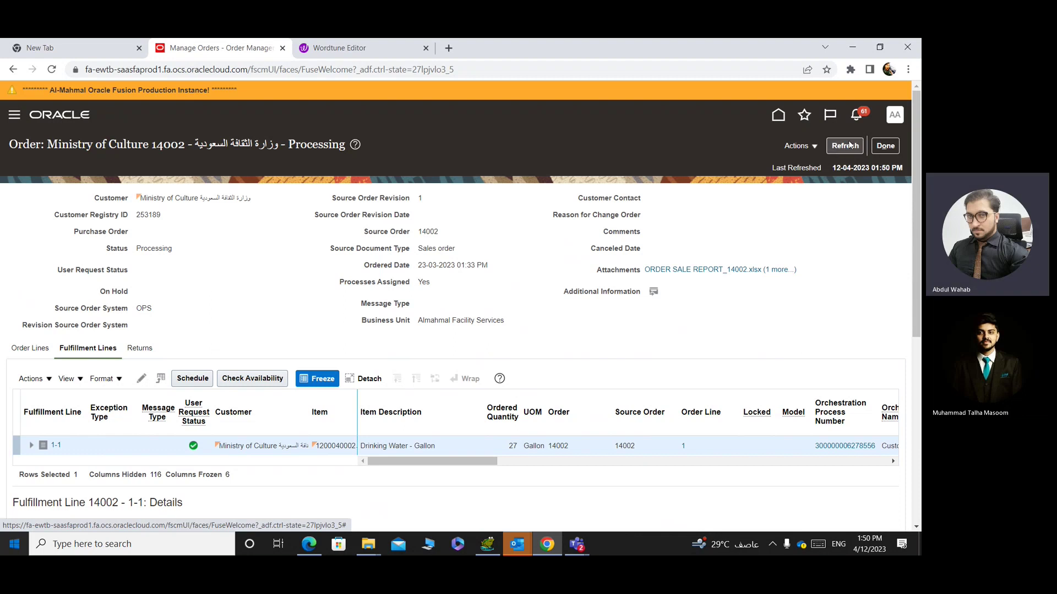
left_click(885, 148)
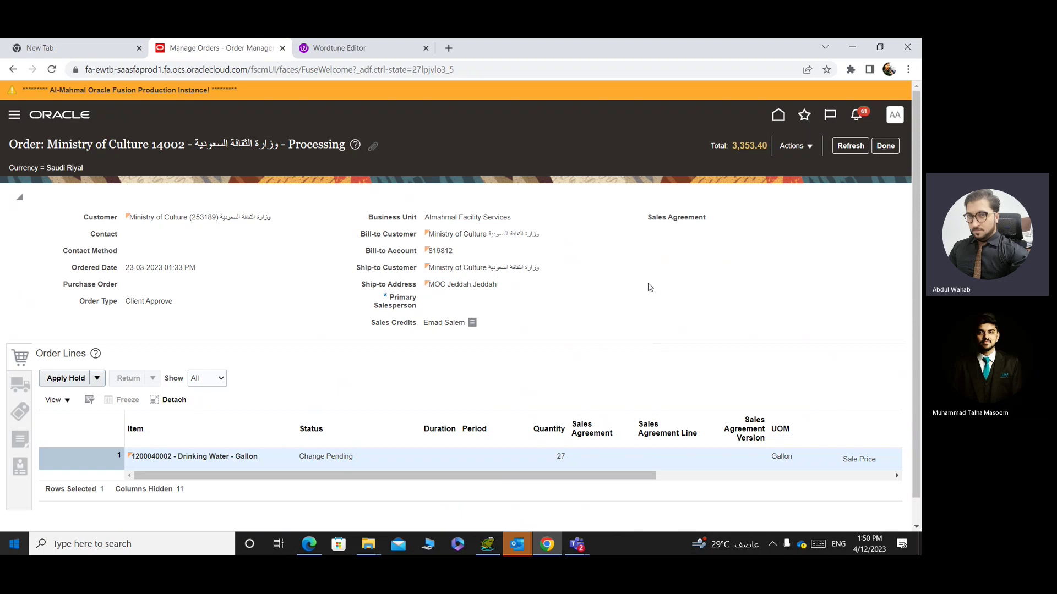
Check the requisition in the line's drop shipment details in the fulfillment view and return to the order list.
left_click(795, 146)
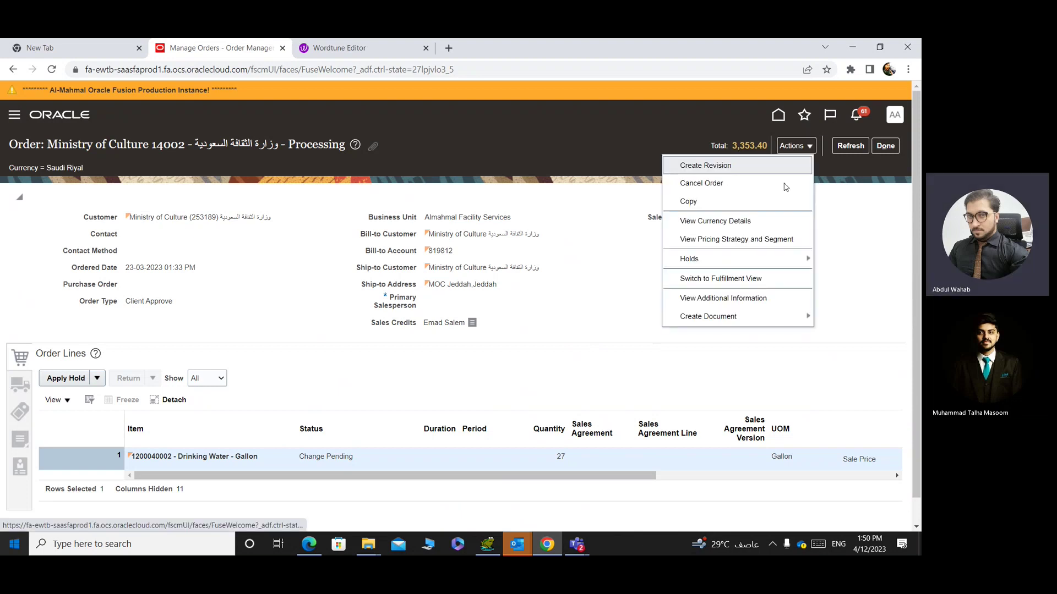
left_click(692, 280)
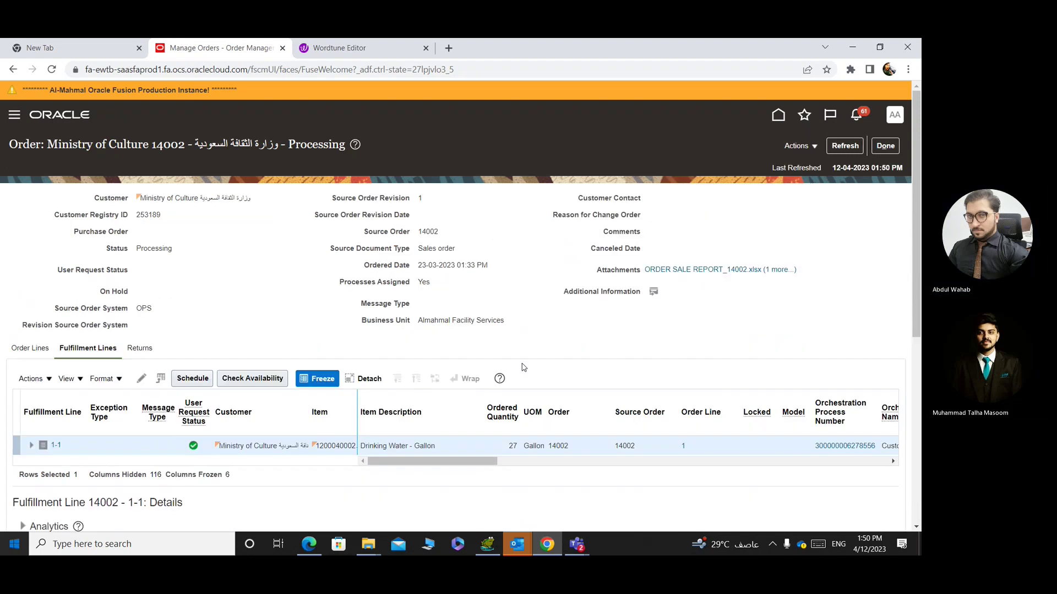
scroll(526, 375, "down", 7)
left_click_drag(726, 461, 791, 470)
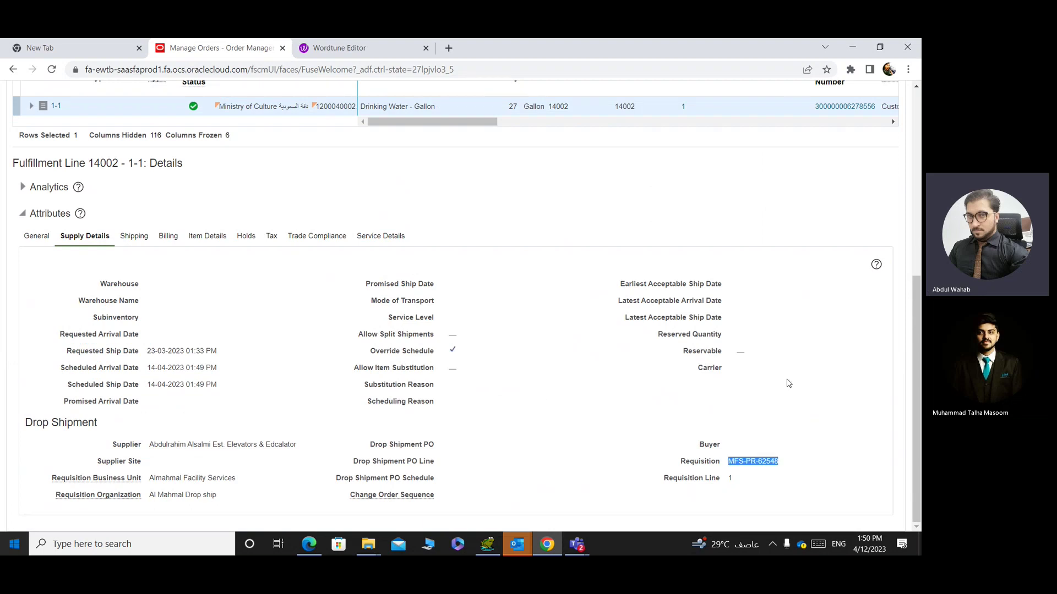
scroll(789, 383, "up", 8)
left_click(885, 145)
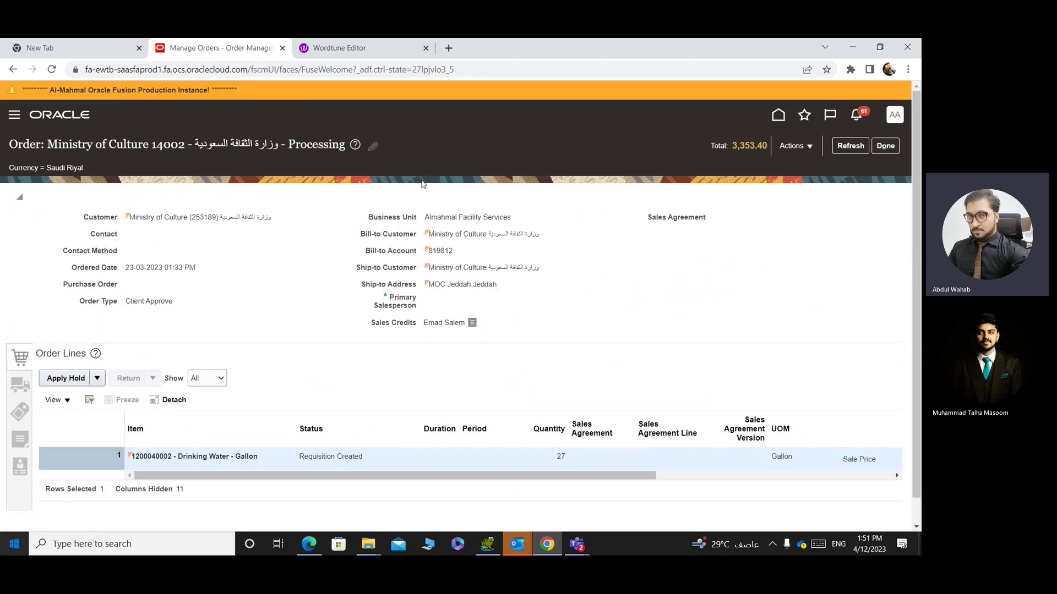
left_click(885, 145)
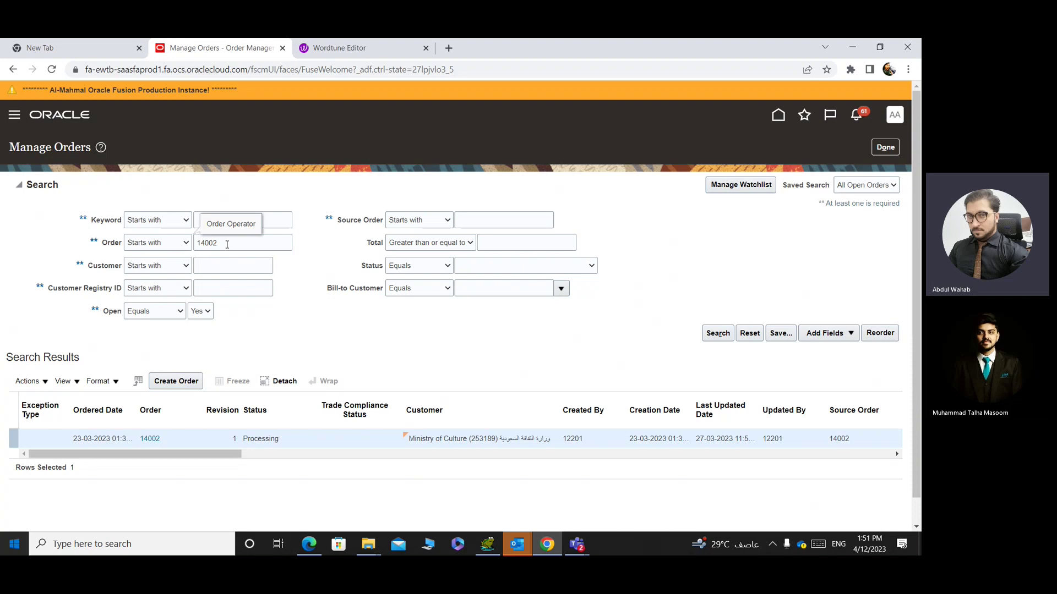
Reopen the Ministry of Culture order from the search results in its fulfillment view.
left_click(148, 438)
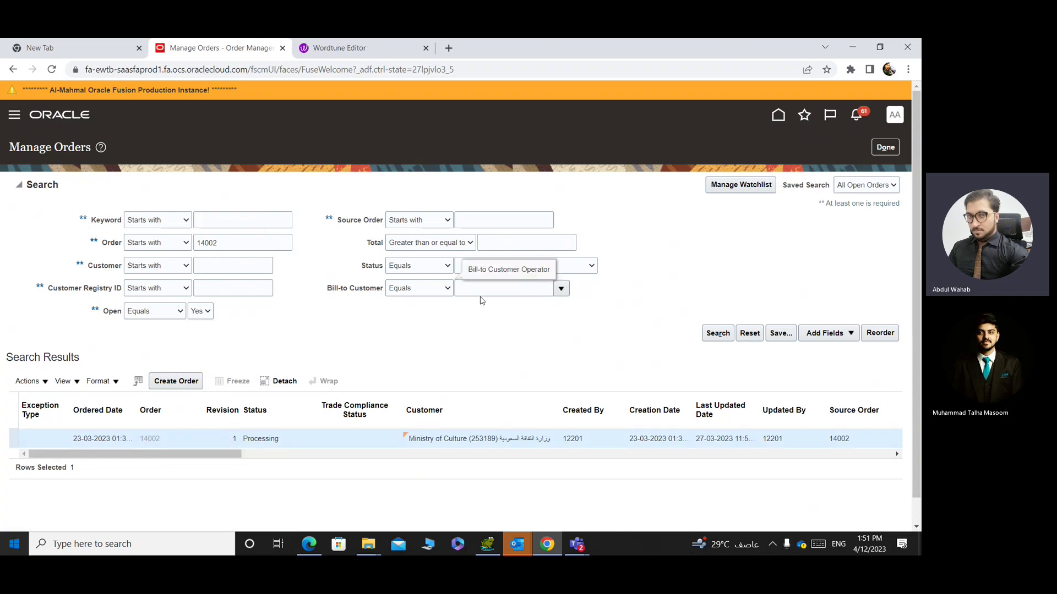
left_click(796, 146)
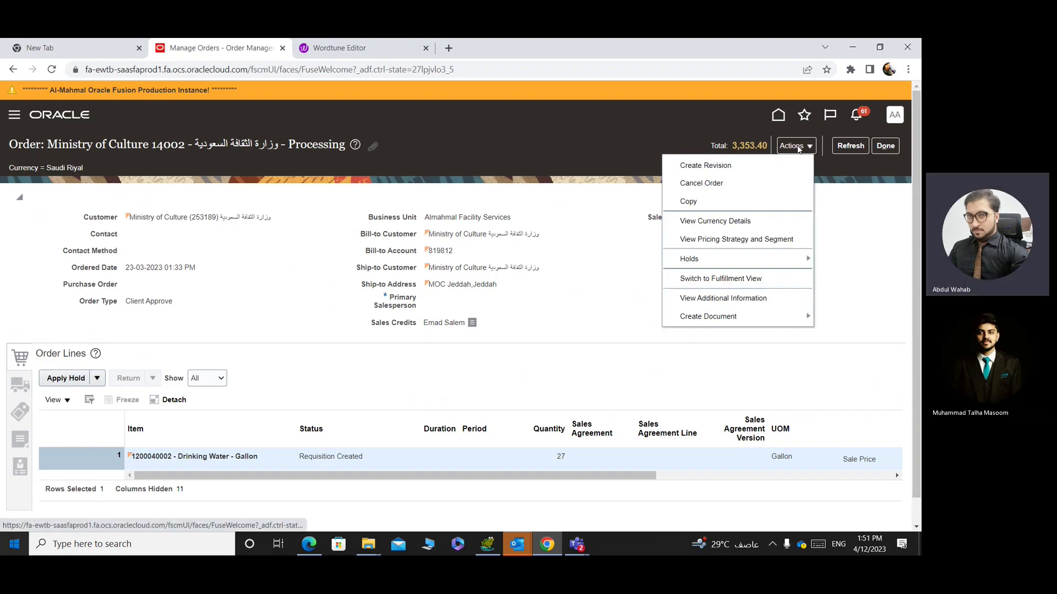
left_click(697, 301)
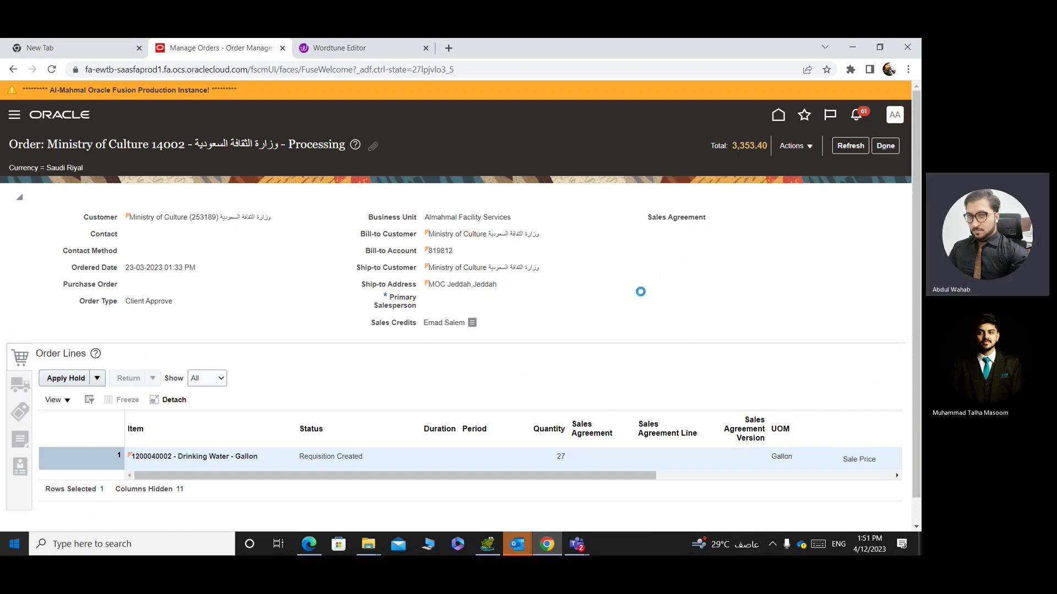
Review the fulfillment line's scheduled dates and drop shipment requisition number once more, and return to the order page.
scroll(641, 337, "down", 1)
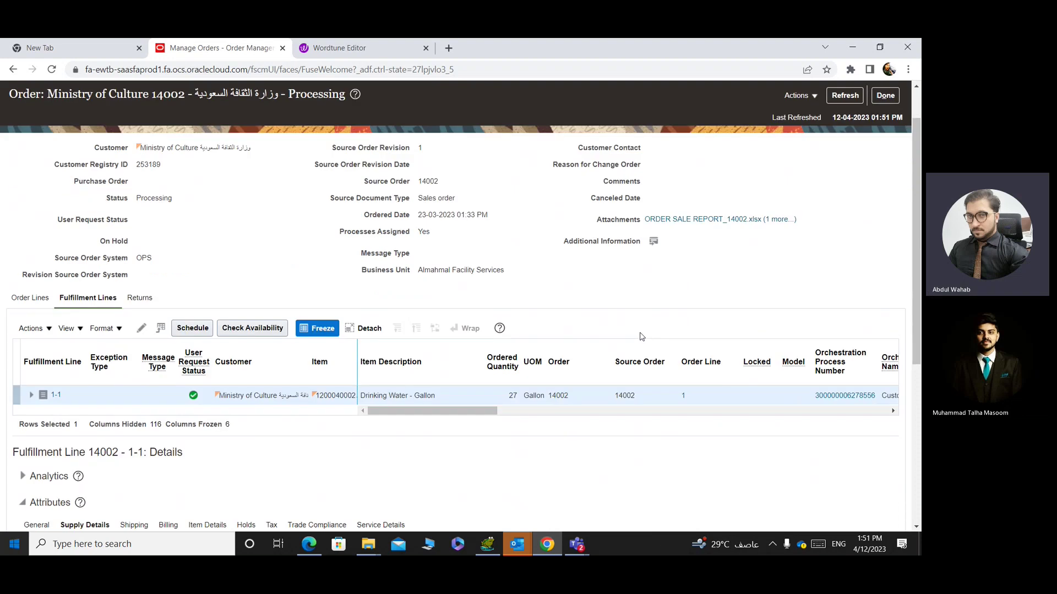
scroll(641, 337, "down", 5)
left_click_drag(728, 462, 796, 463)
scroll(697, 296, "up", 7)
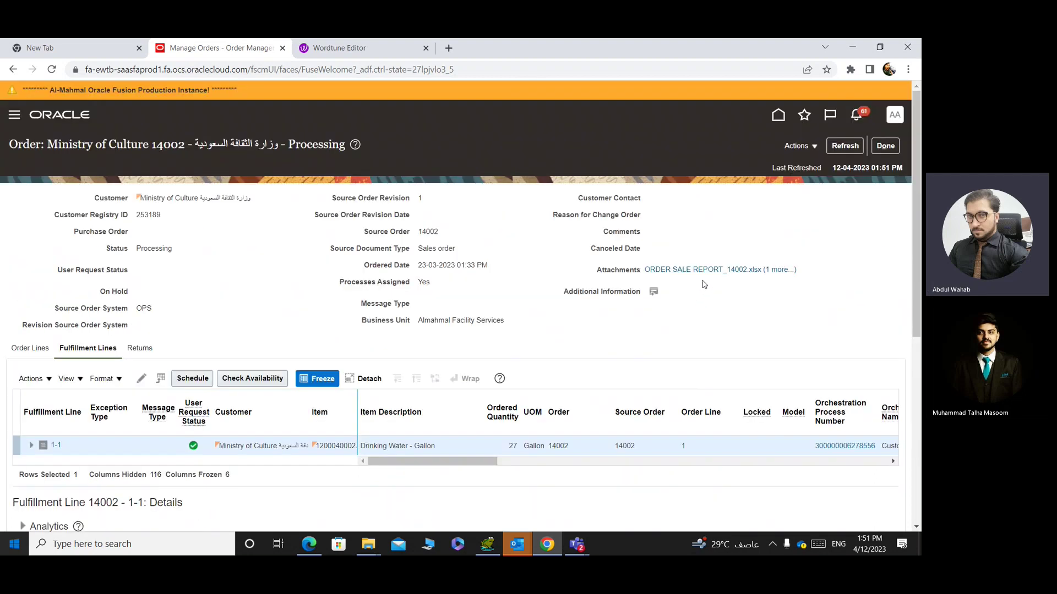
scroll(703, 277, "down", 4)
scroll(703, 277, "down", 3)
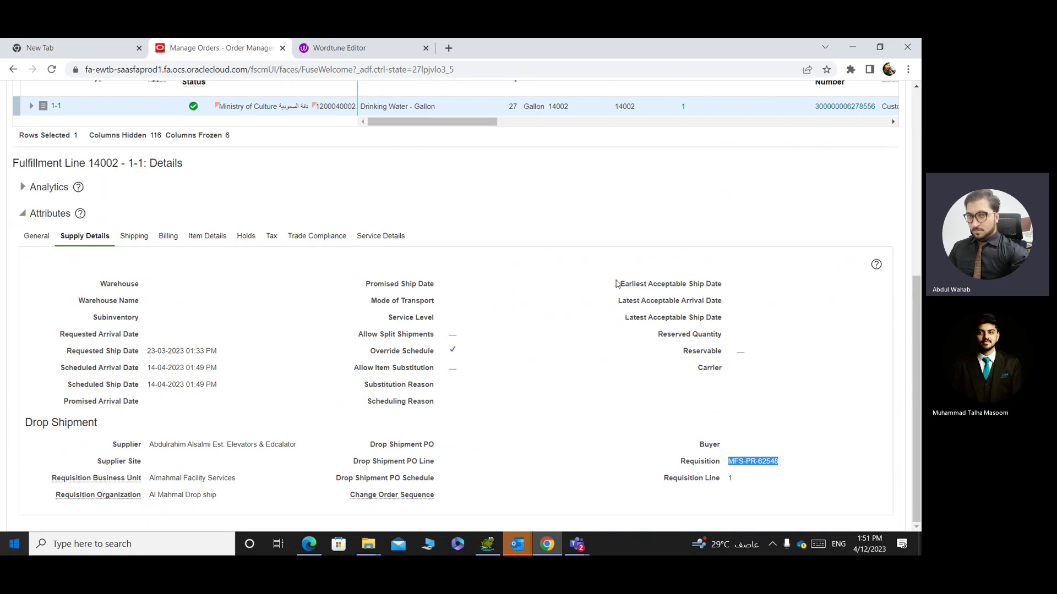
scroll(628, 269, "up", 7)
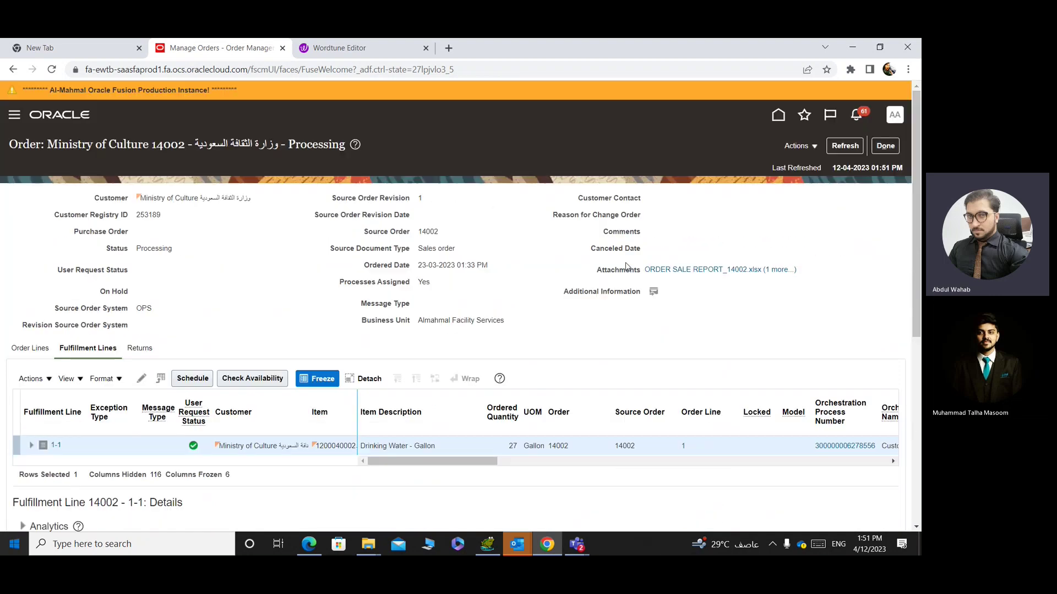
left_click(880, 146)
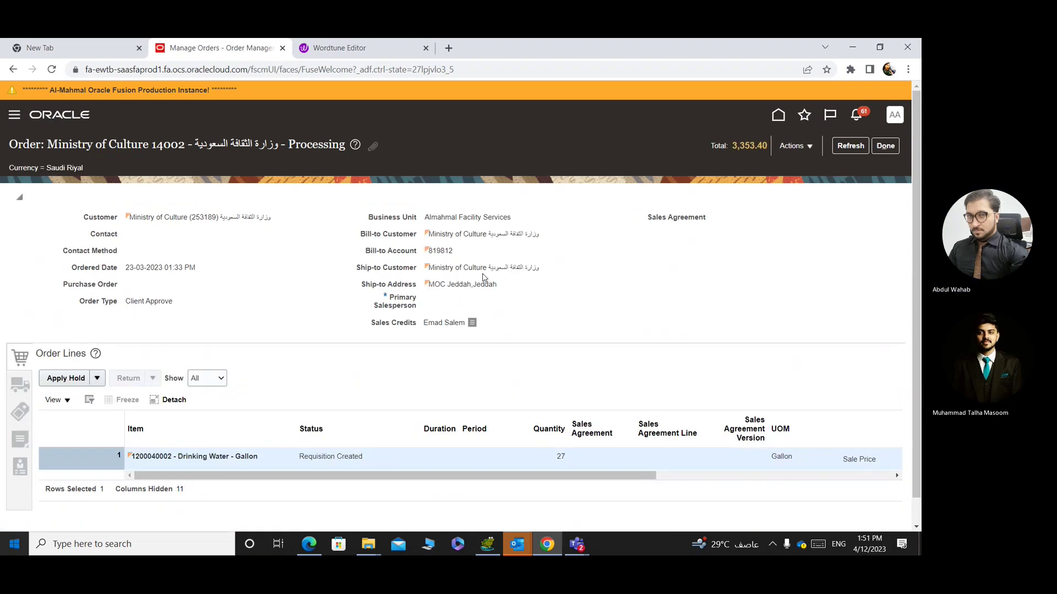
Leave the corrected order and search Manage Orders for the next order by its order number.
scroll(659, 286, "down", 1)
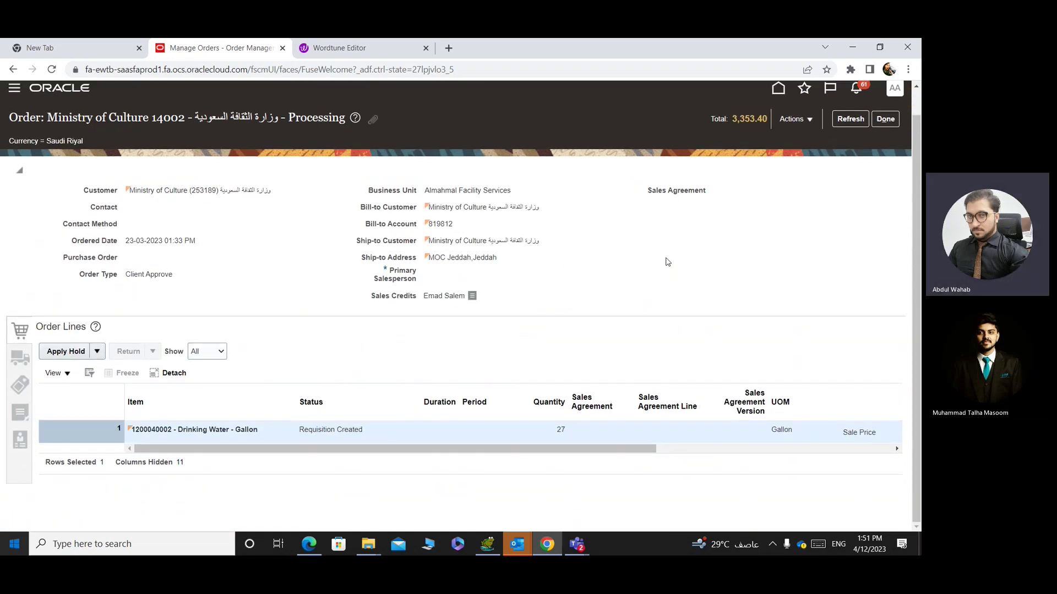
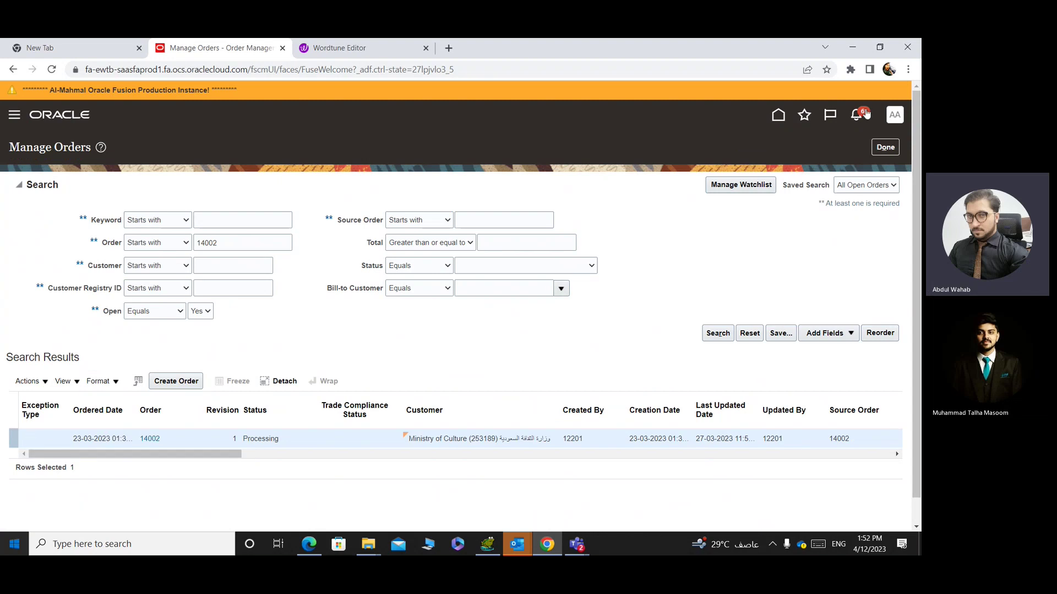
left_click(884, 148)
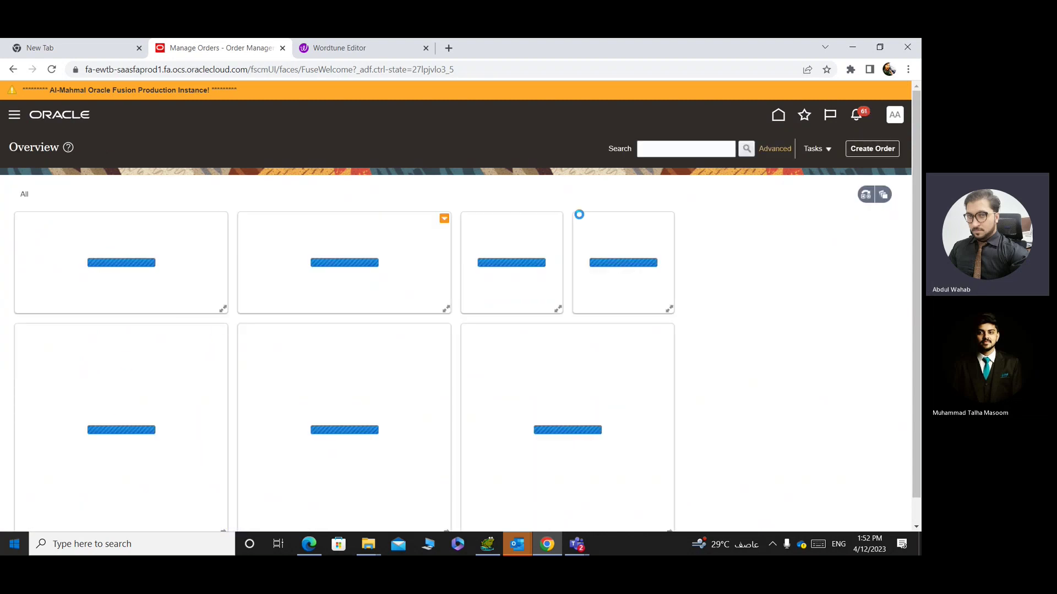
left_click(817, 149)
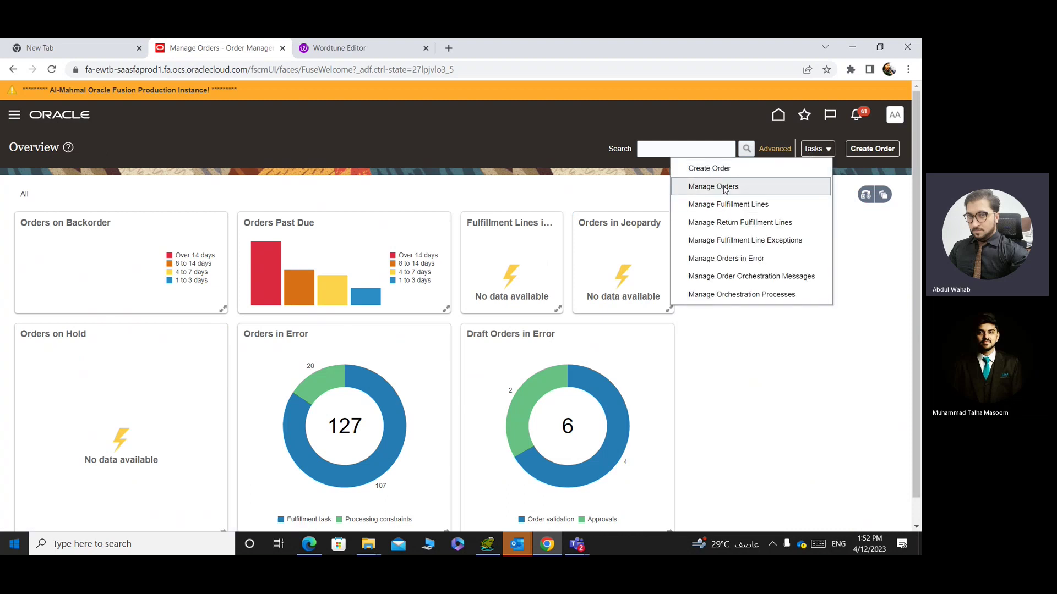
left_click(724, 190)
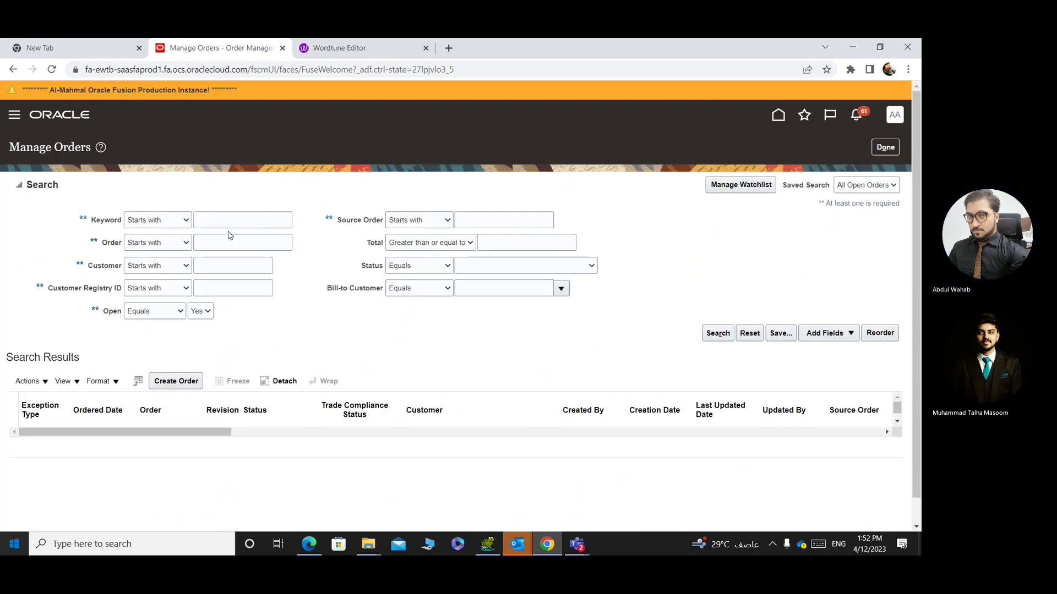
left_click(225, 237)
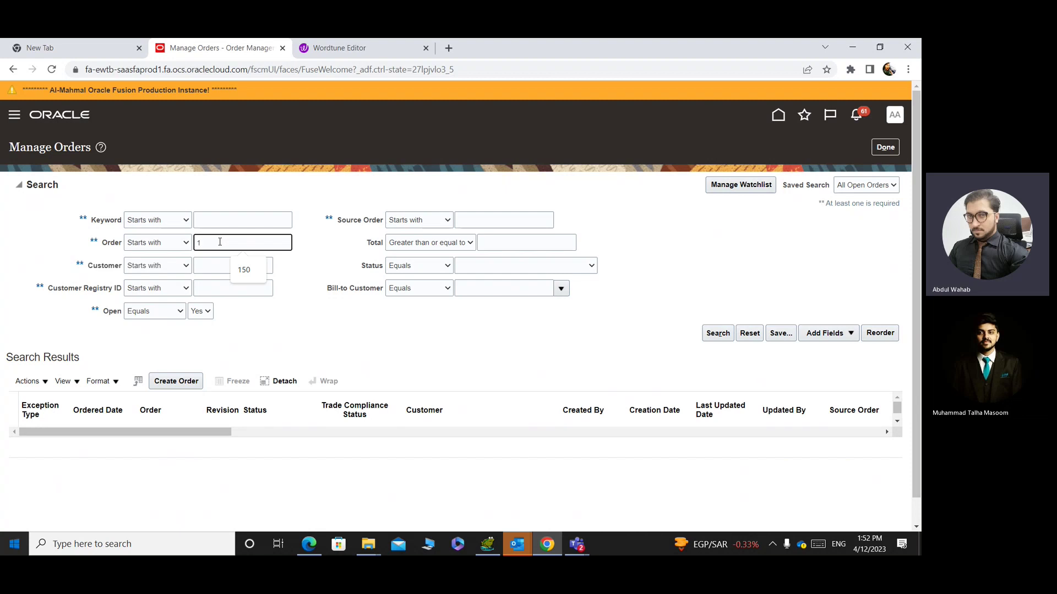
type("4003")
left_click(713, 332)
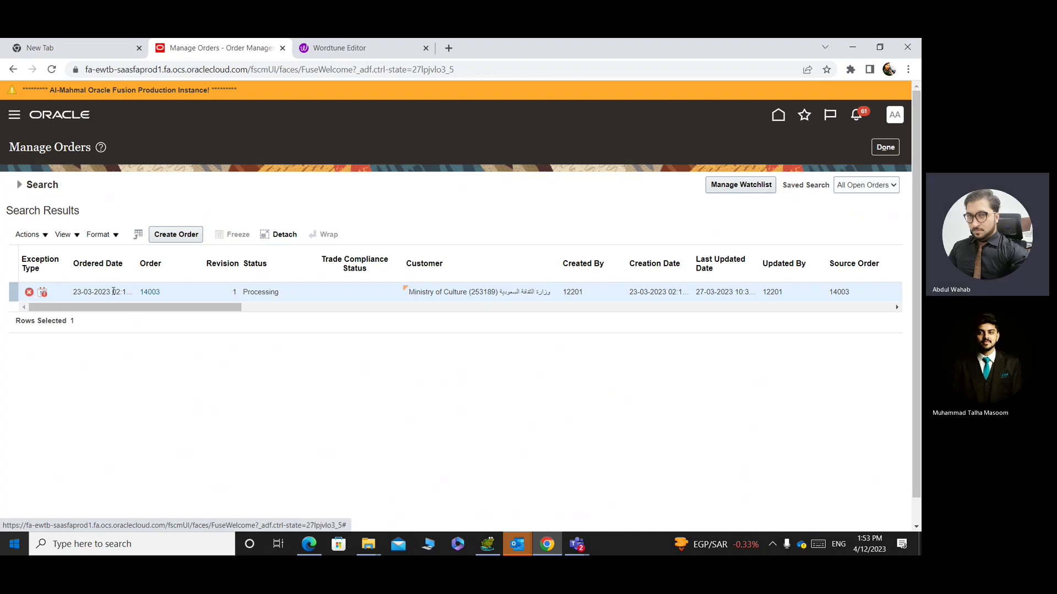
Review the error messages behind the order's exception, including those of the second Procure fulfillment task, and close the warning.
left_click(29, 292)
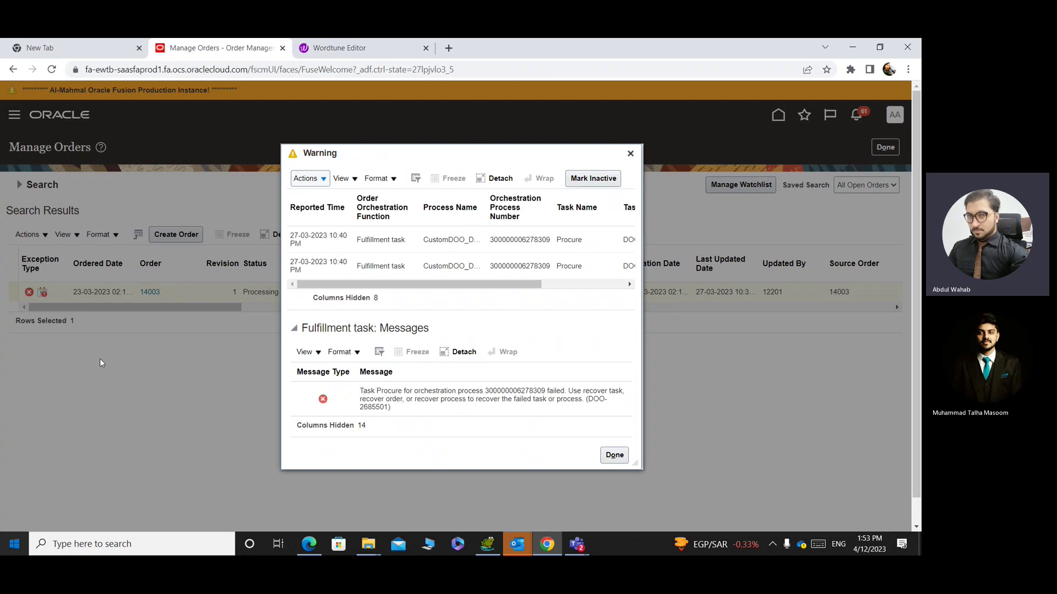
left_click(349, 273)
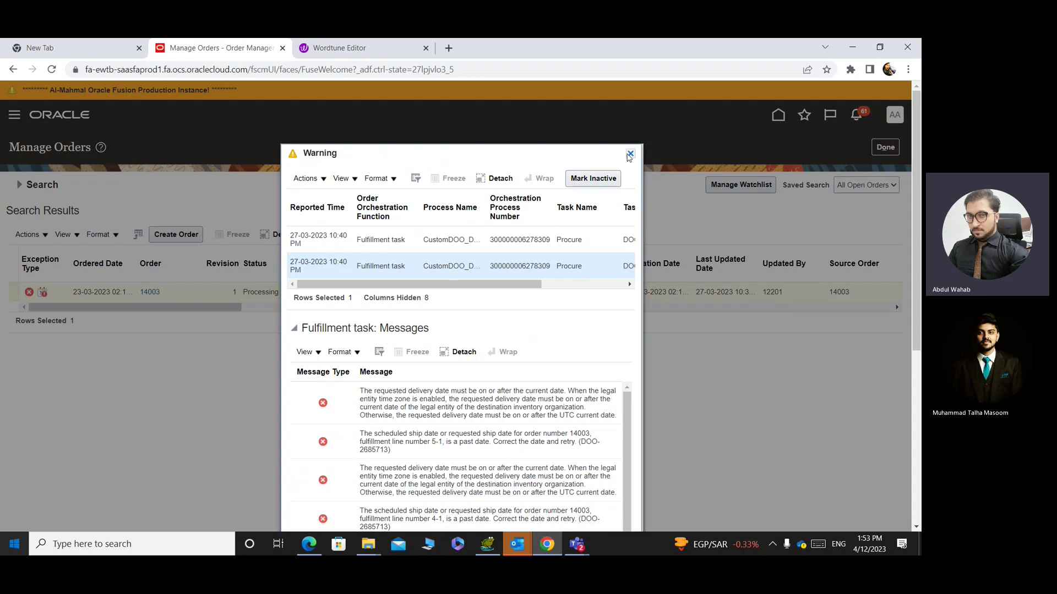
scroll(546, 438, "down", 1)
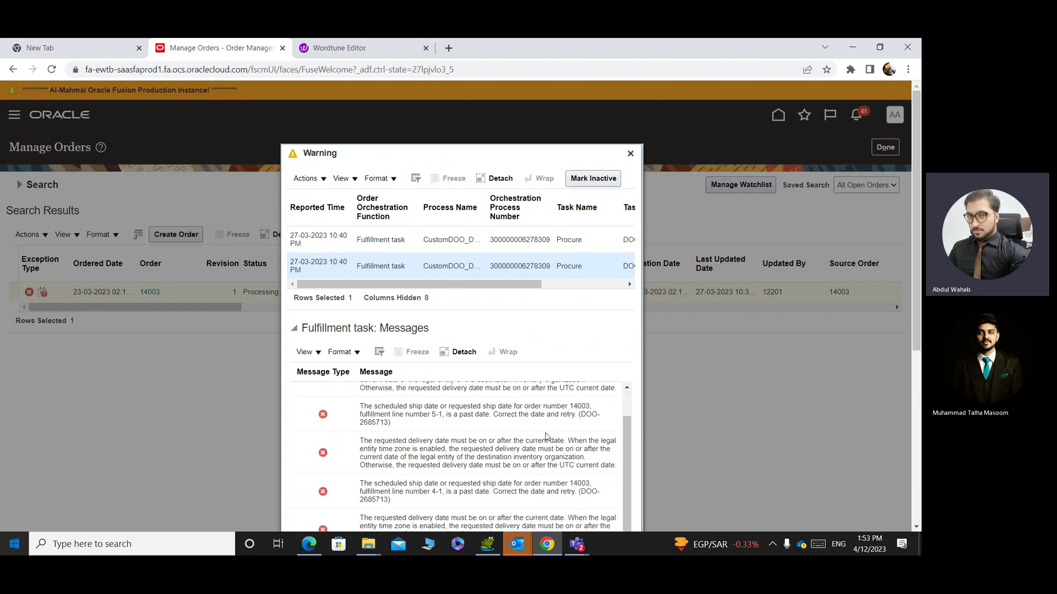
scroll(547, 437, "up", 1)
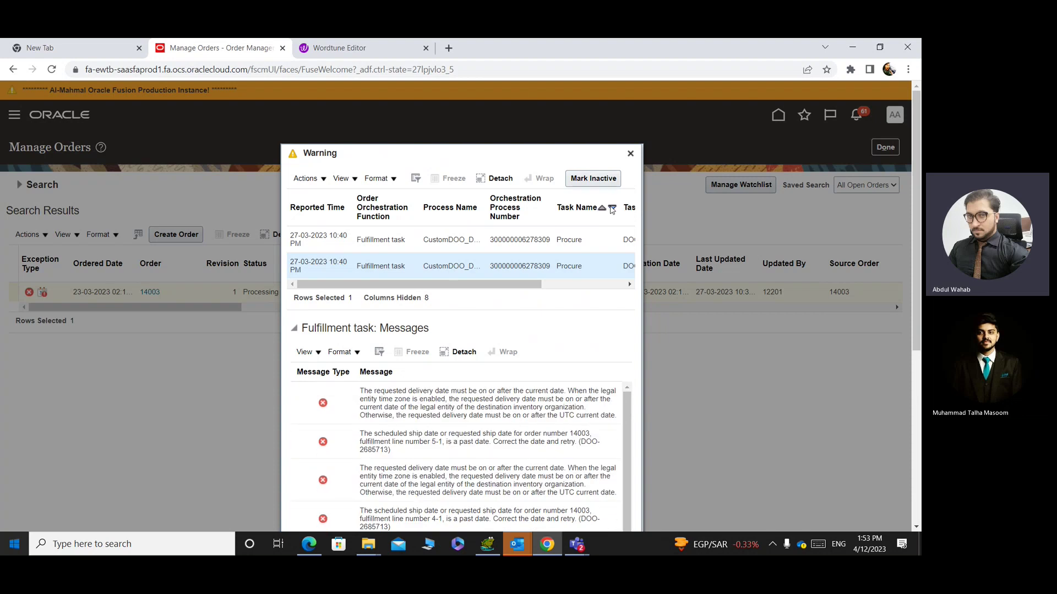
left_click(630, 153)
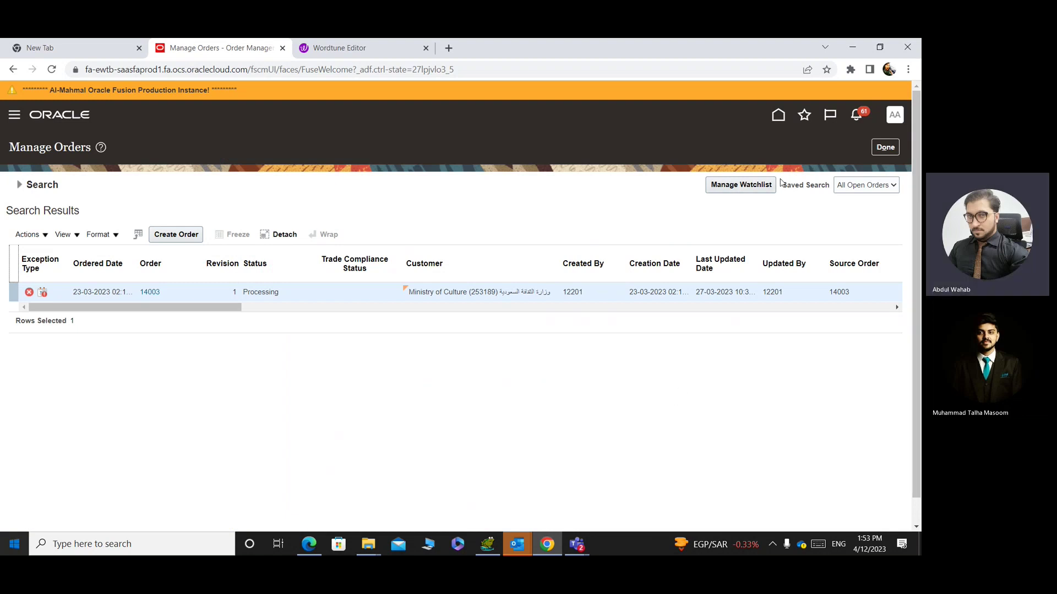
Reopen Manage Orders from the overview page and search for the same order number again.
left_click(885, 147)
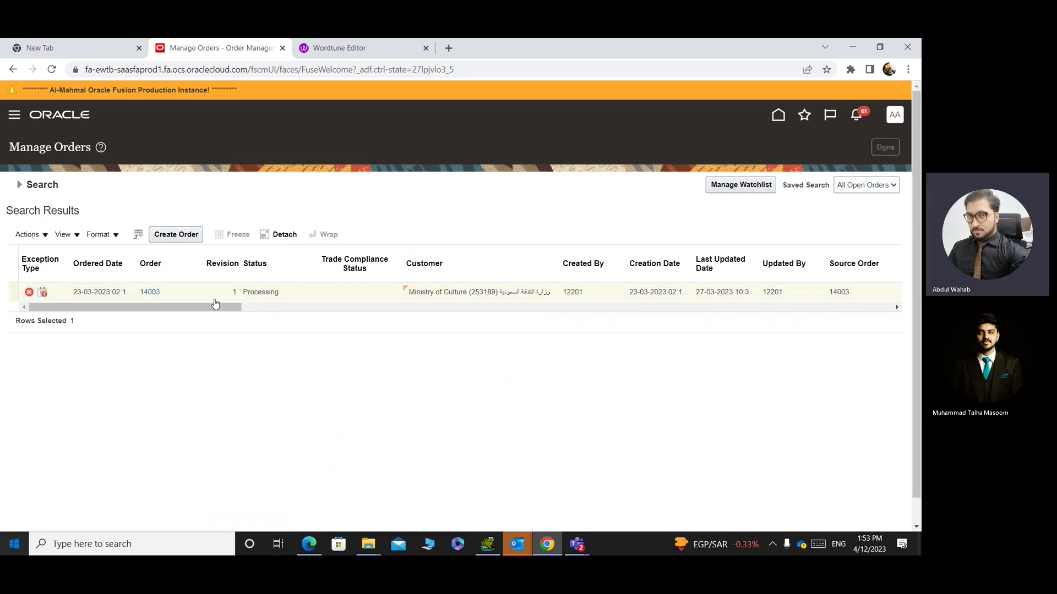
left_click(817, 149)
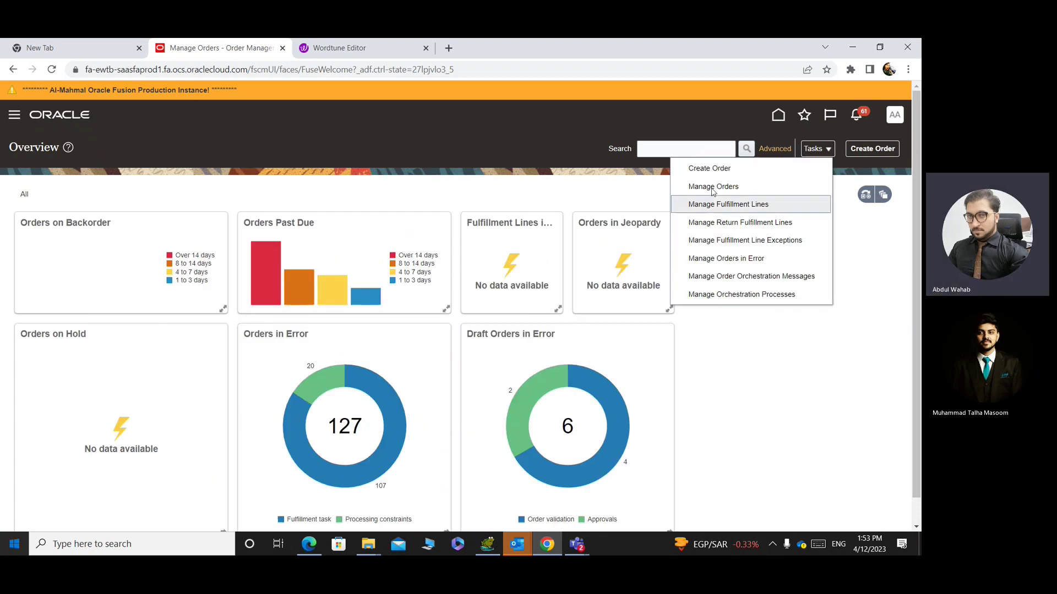
left_click(738, 206)
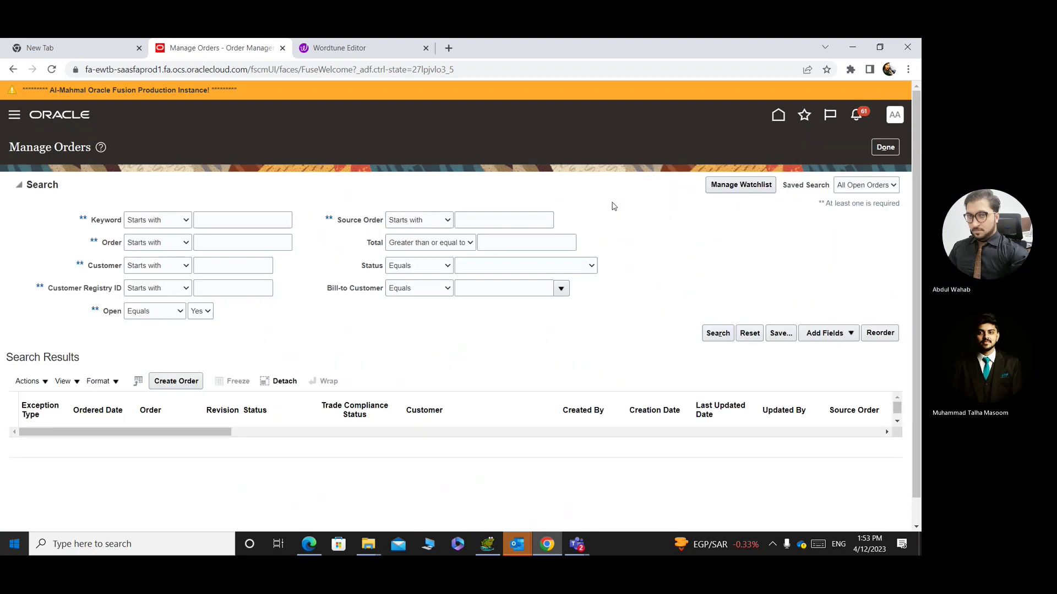
left_click(229, 243)
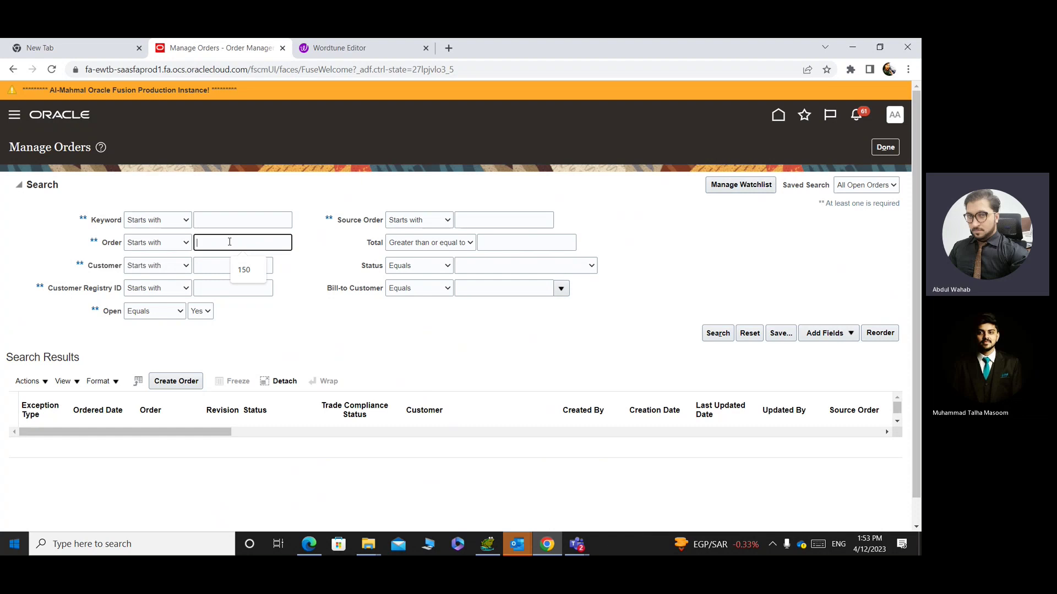
type("14003")
left_click(710, 334)
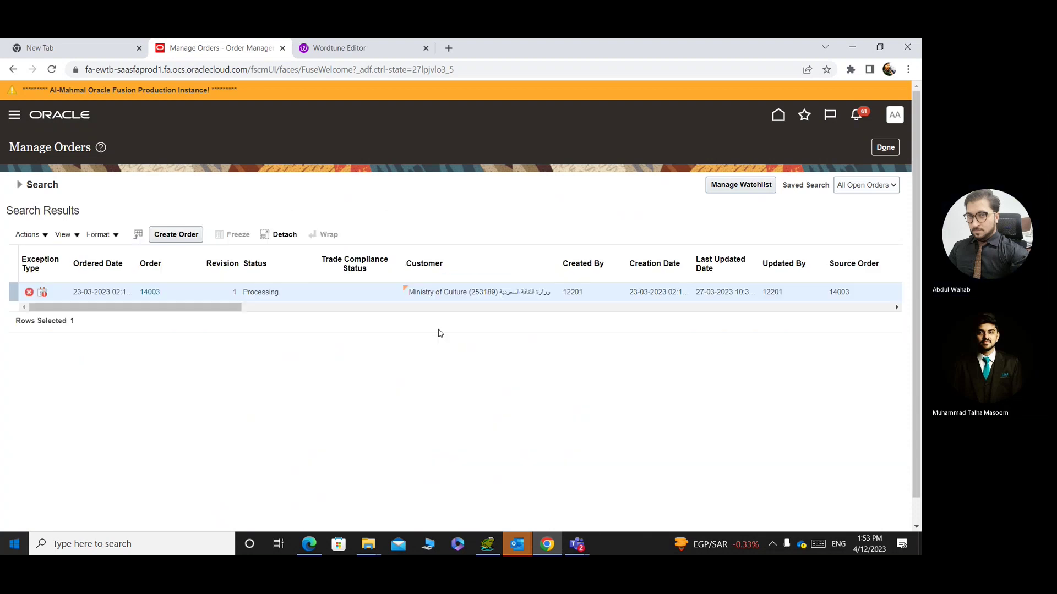
Open the Ministry of Culture order from the search results and switch it to the fulfillment view.
left_click(150, 293)
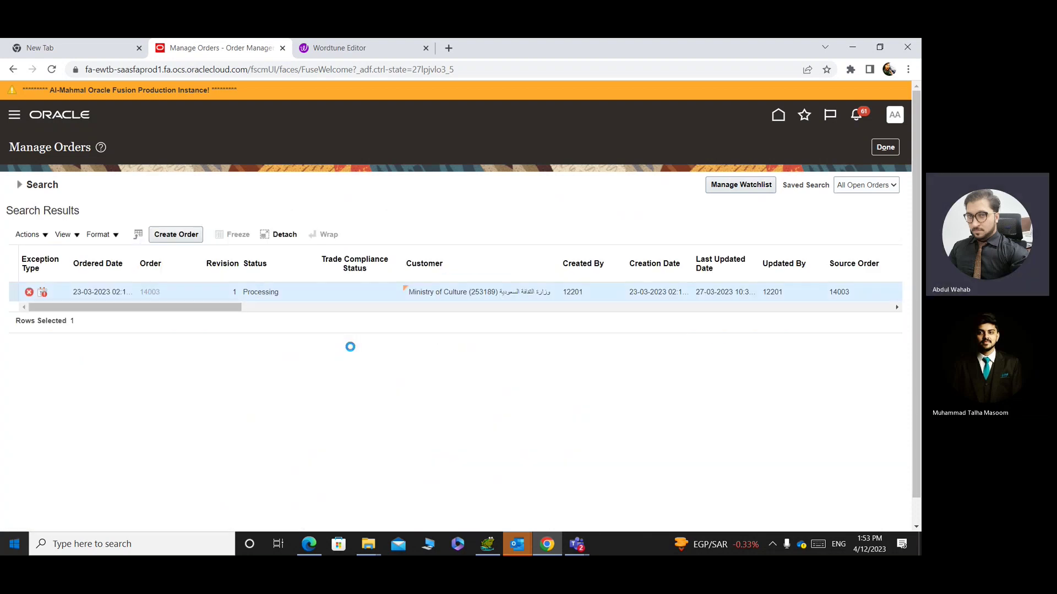
left_click(796, 146)
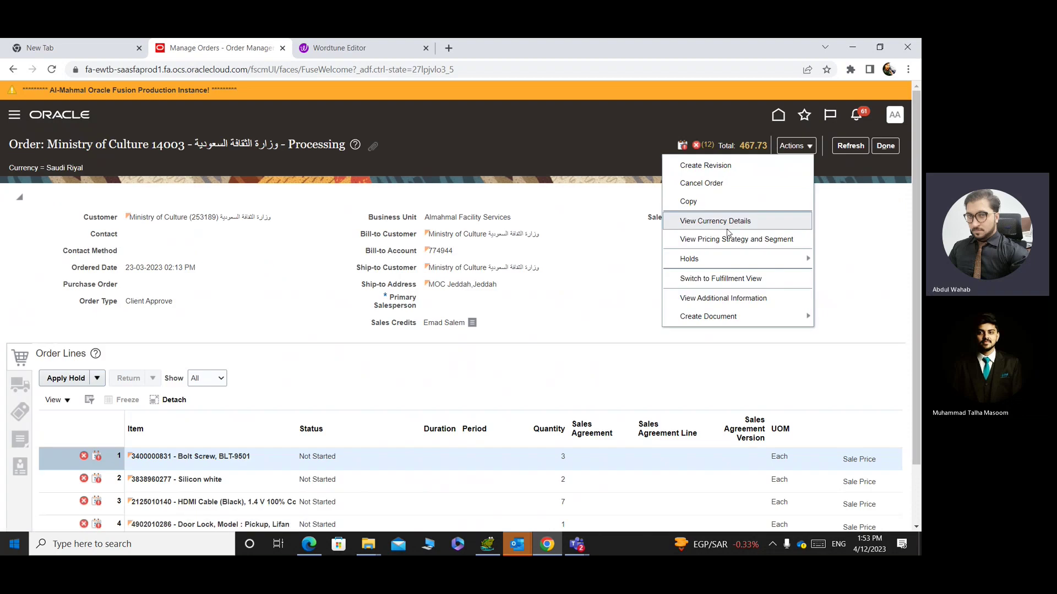
left_click(714, 280)
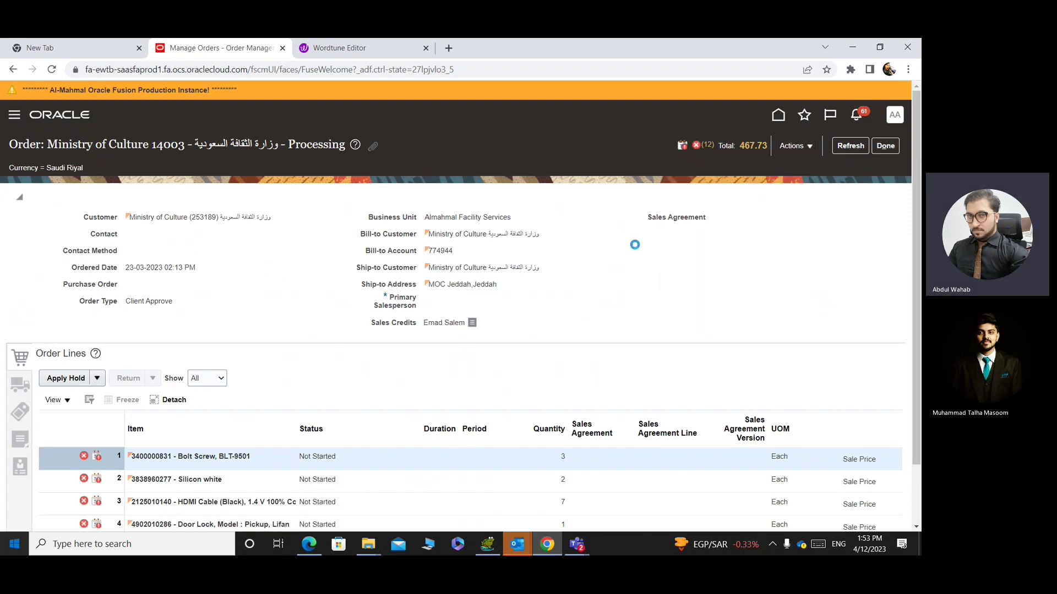
Open all five fulfillment lines for editing together and set Override Schedule to Yes.
scroll(570, 301, "down", 3)
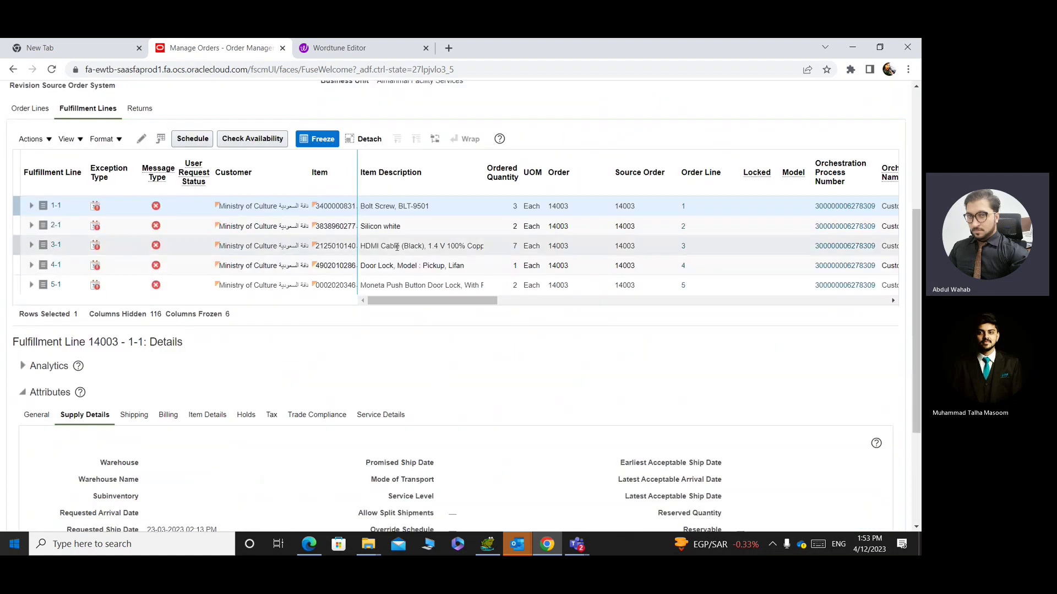
scroll(385, 275, "up", 1)
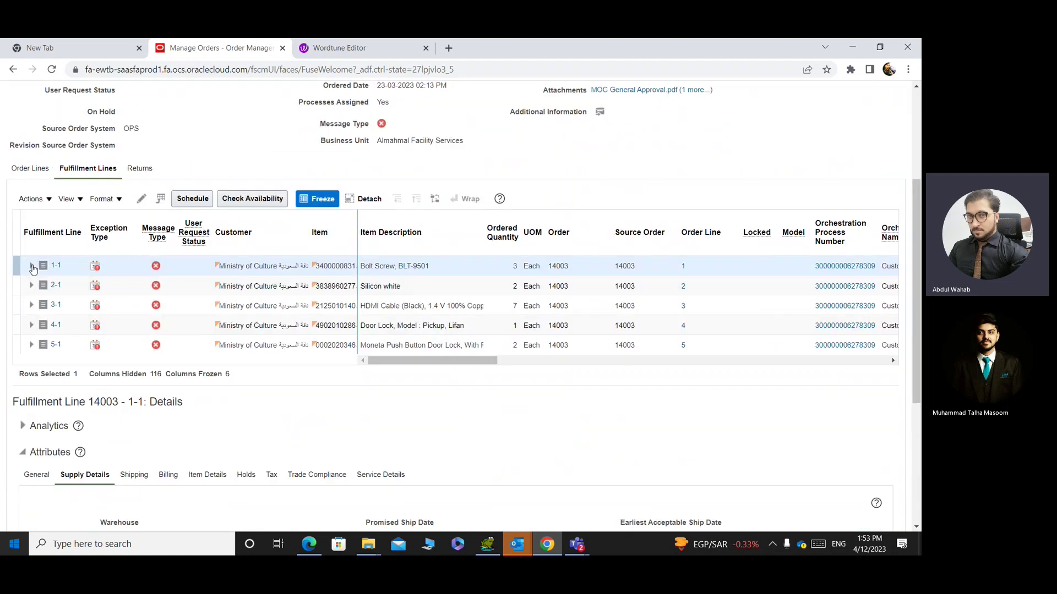
key("ctrl+a")
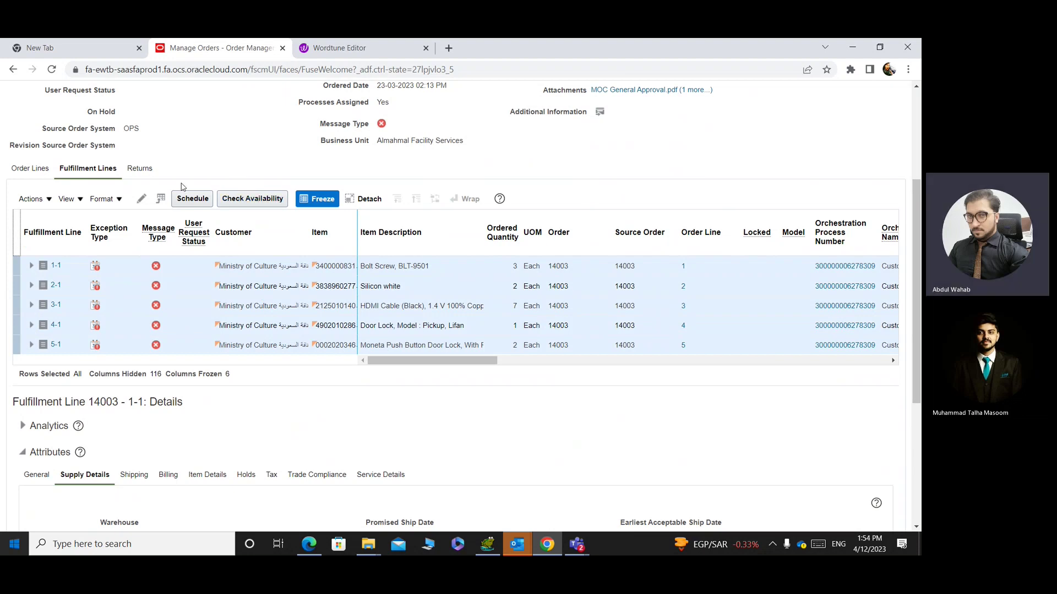
left_click(142, 199)
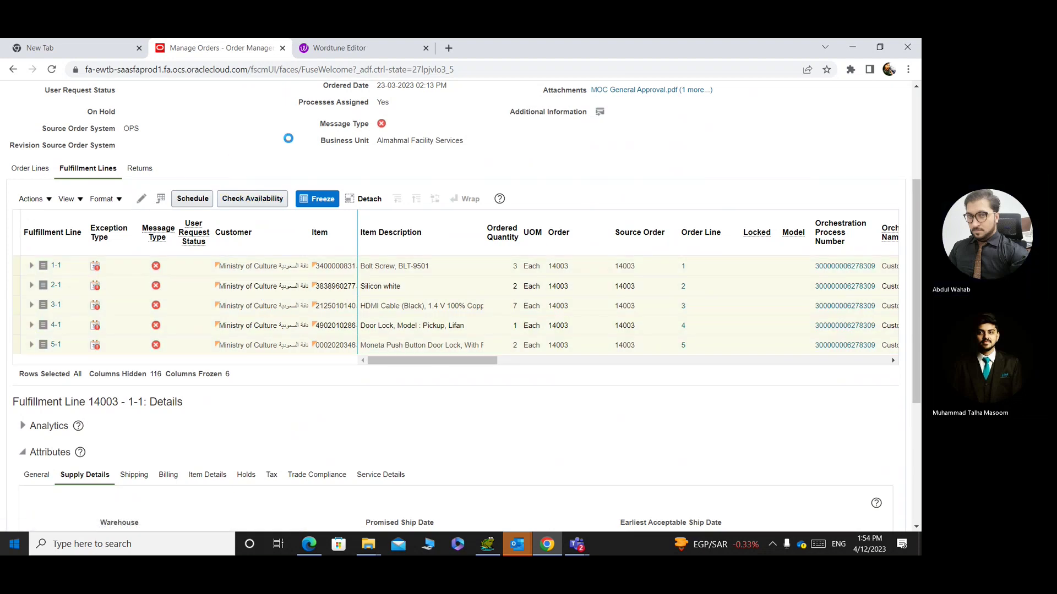
scroll(440, 420, "down", 1)
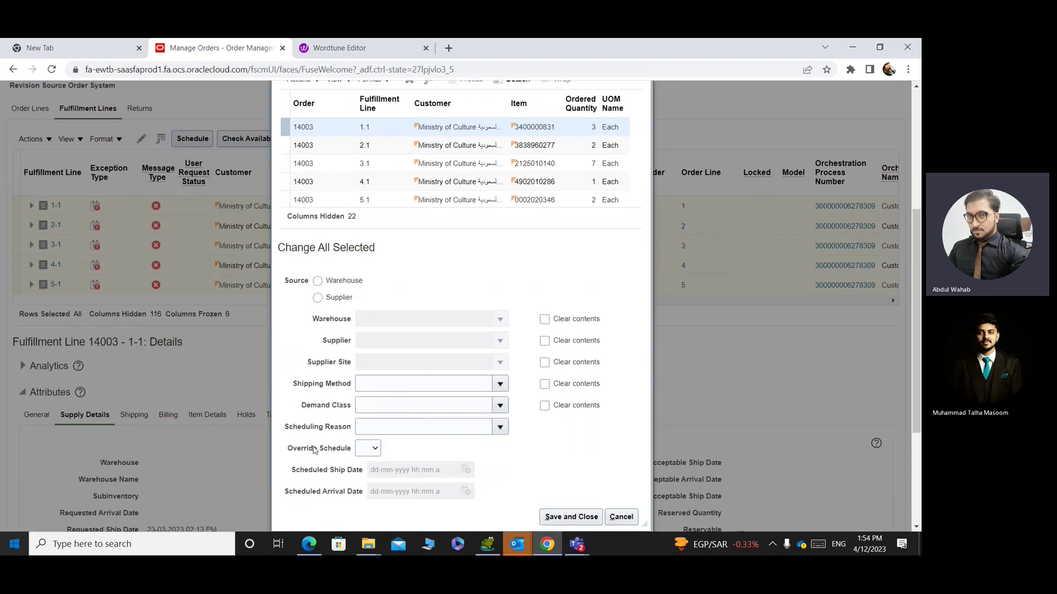
left_click(374, 448)
left_click(368, 466)
scroll(505, 448, "down", 2)
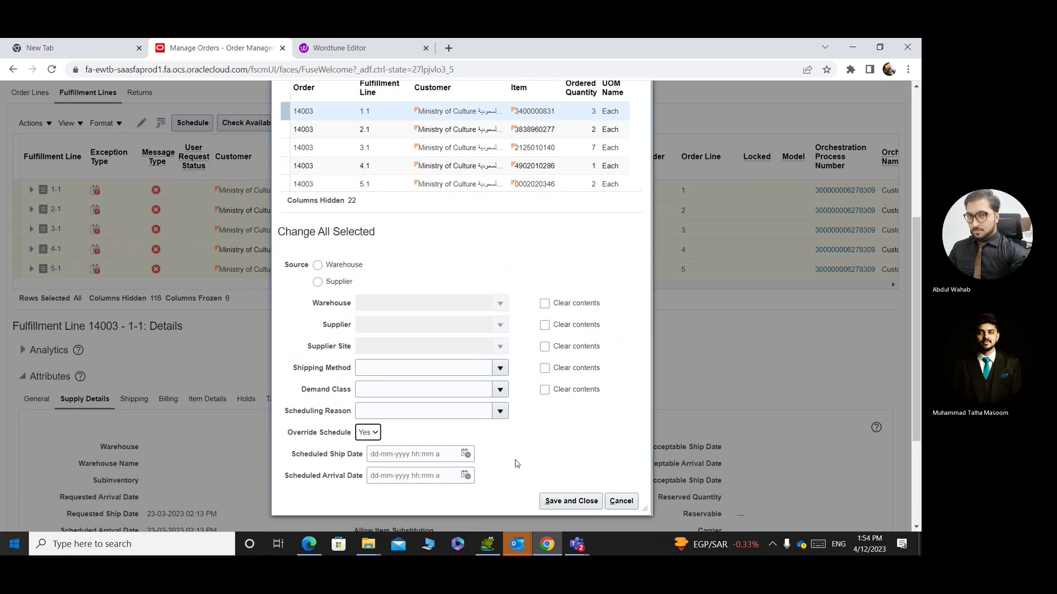
left_click(466, 353)
left_click(586, 212)
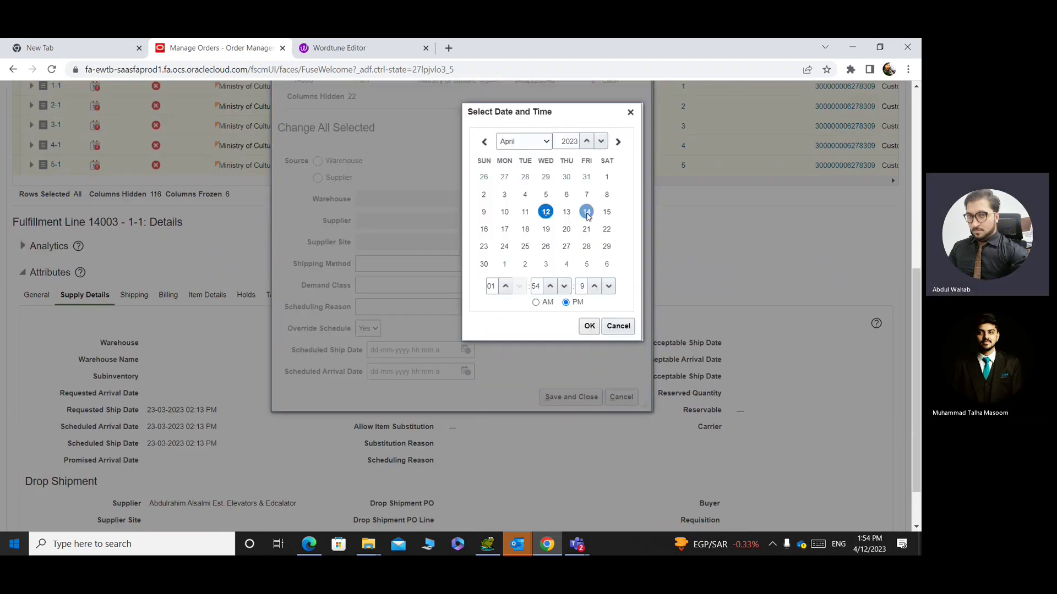
left_click(588, 325)
key("Tab")
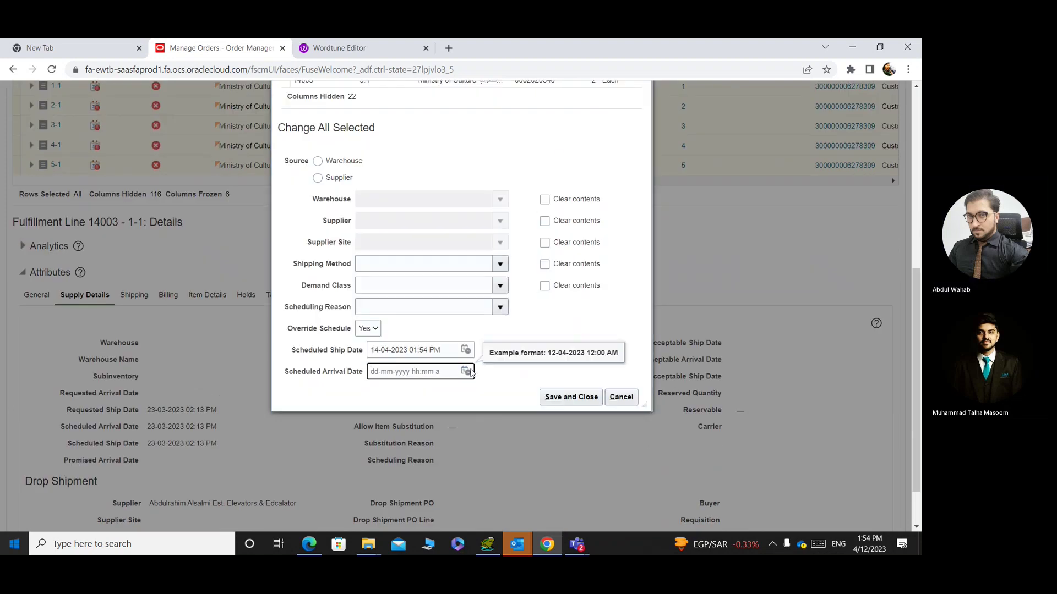
left_click(466, 371)
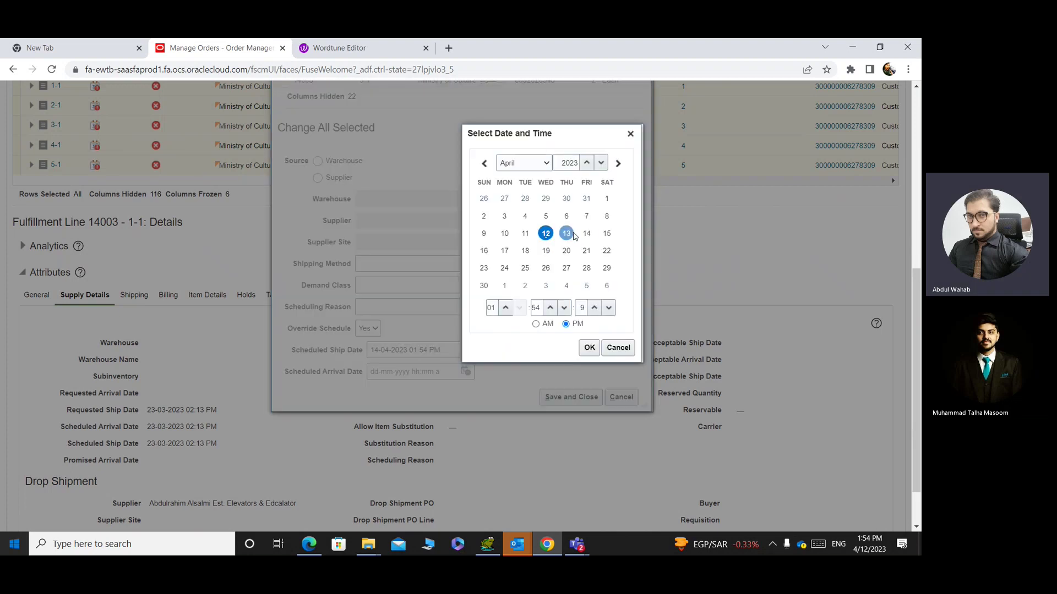
left_click(585, 233)
left_click(589, 348)
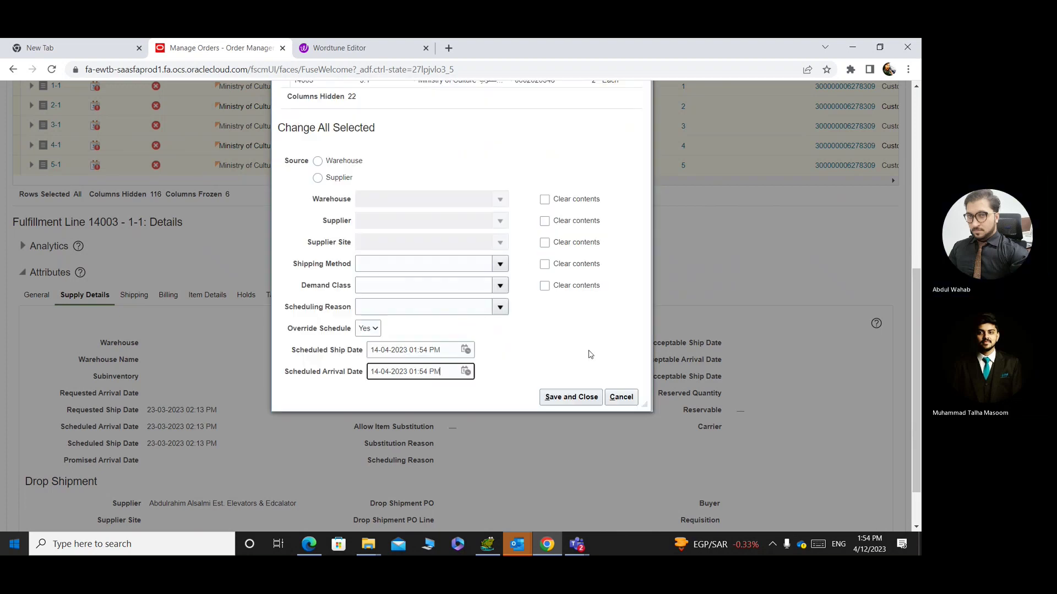
left_click(548, 395)
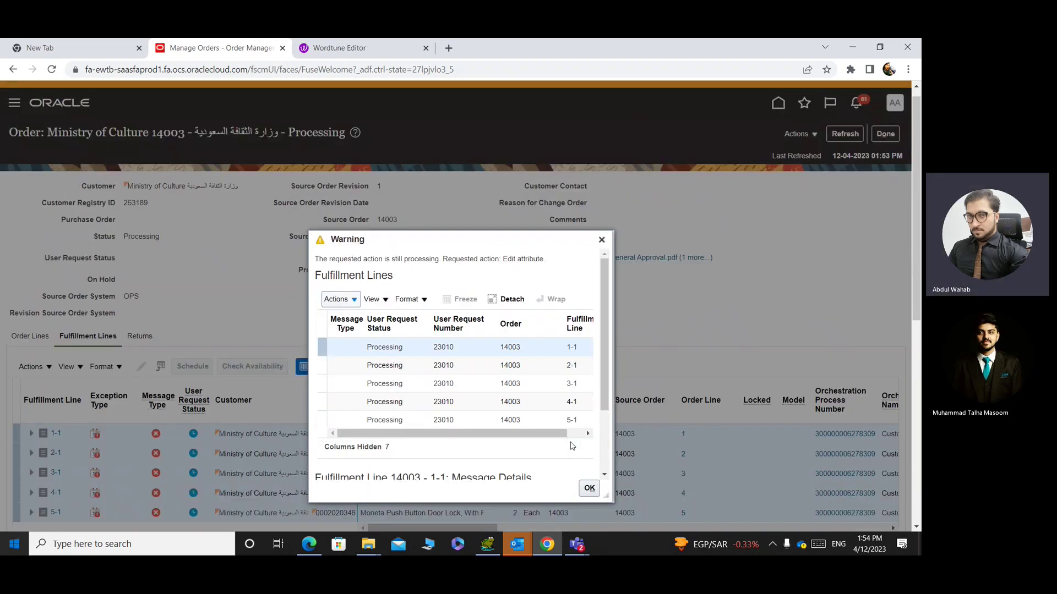
left_click(590, 429)
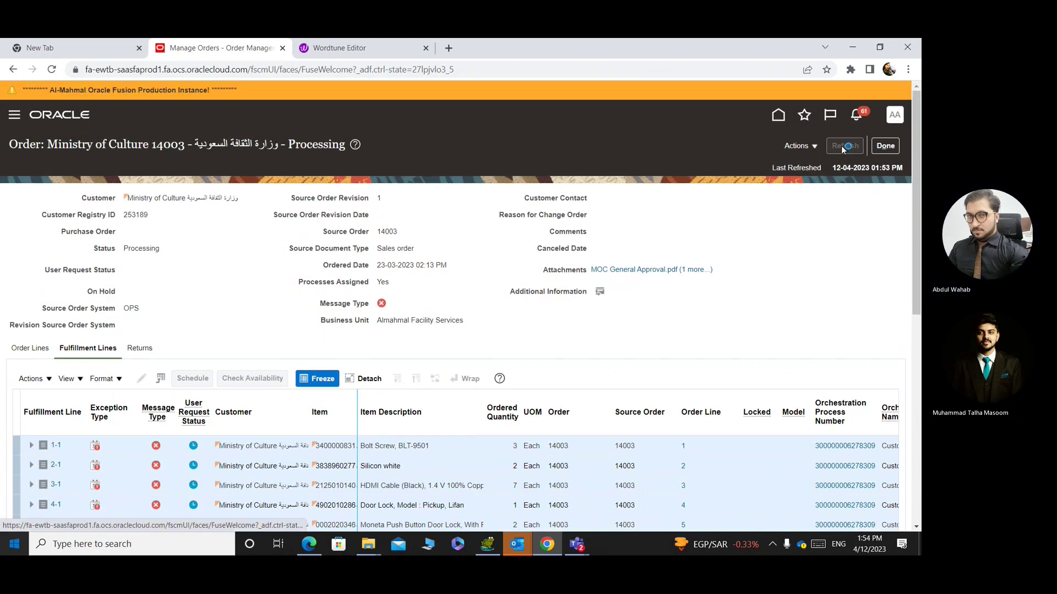
Refresh the order's fulfillment view repeatedly to update the exception and message status of its lines.
left_click(844, 147)
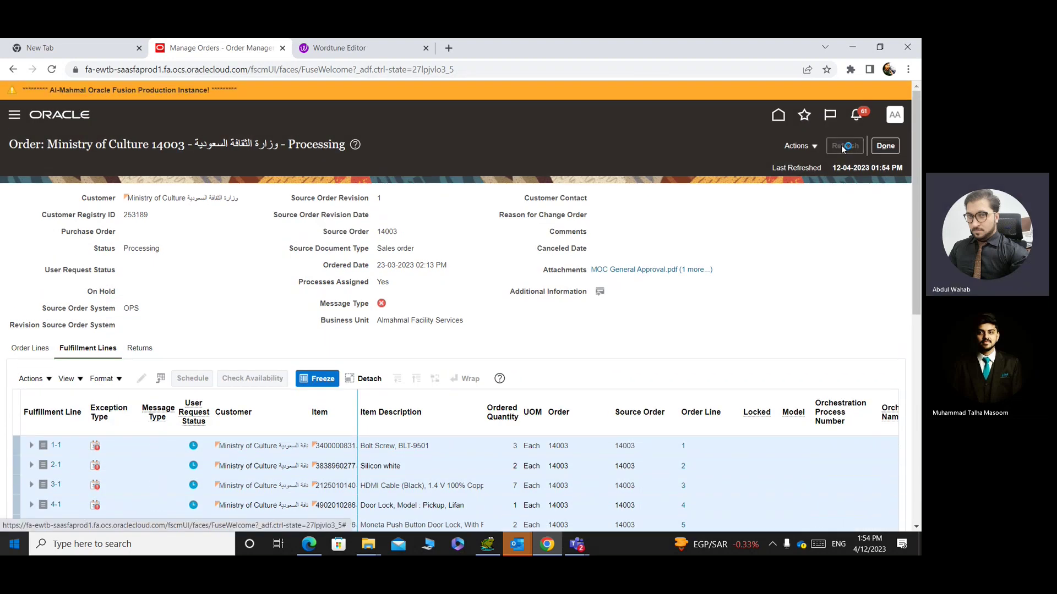
left_click(843, 148)
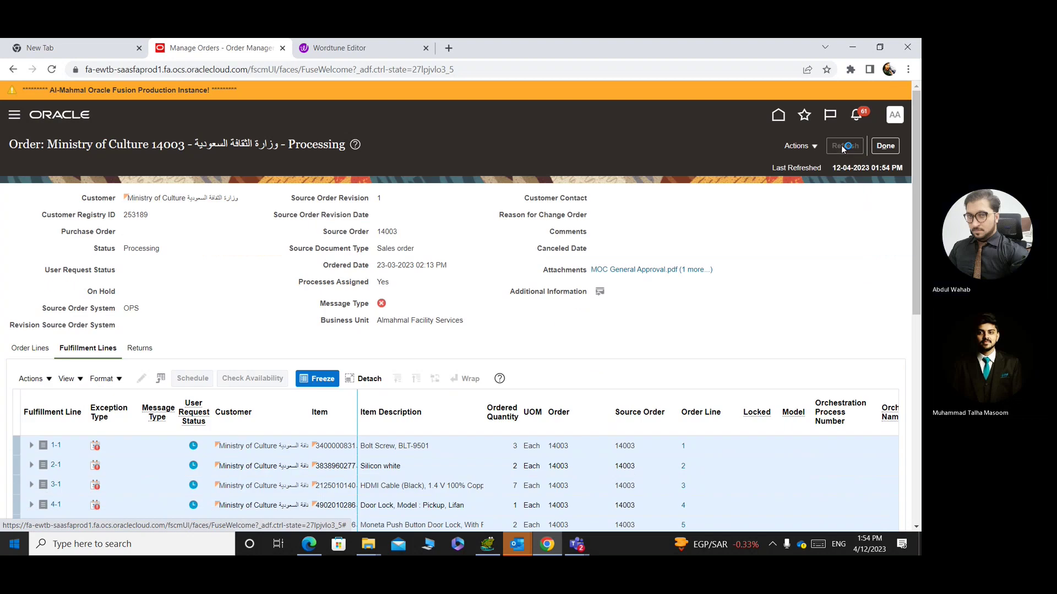
left_click(843, 147)
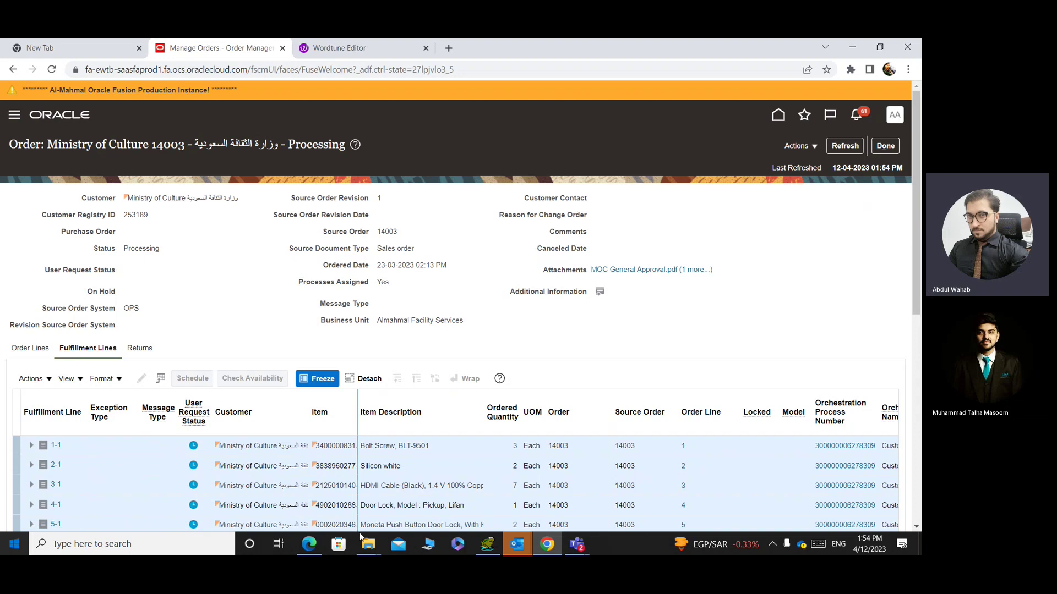
Refresh the order once more and check the user request status of all five fulfillment lines.
left_click(845, 146)
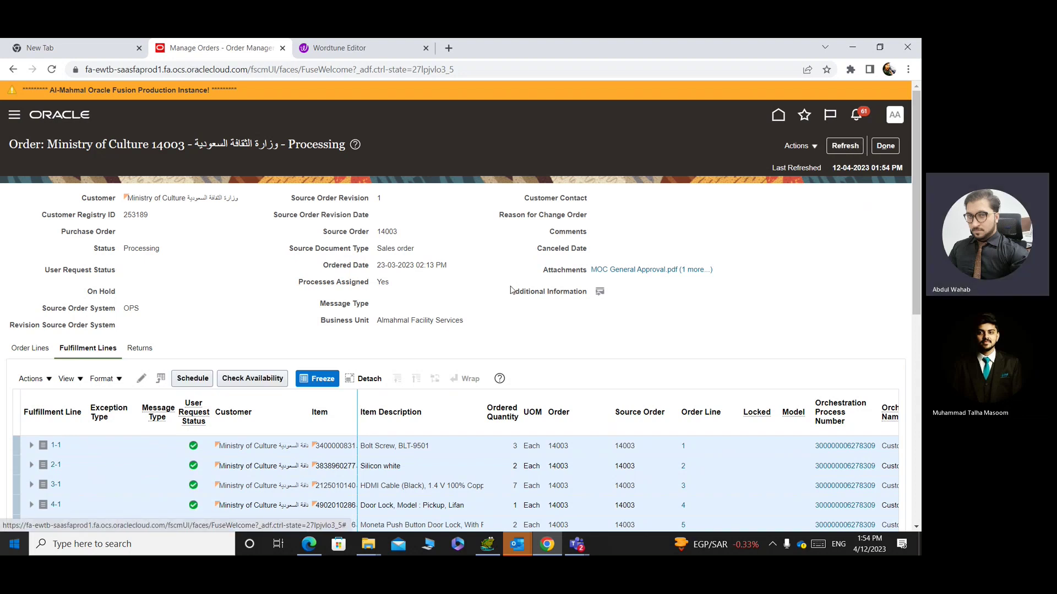
scroll(233, 452, "down", 3)
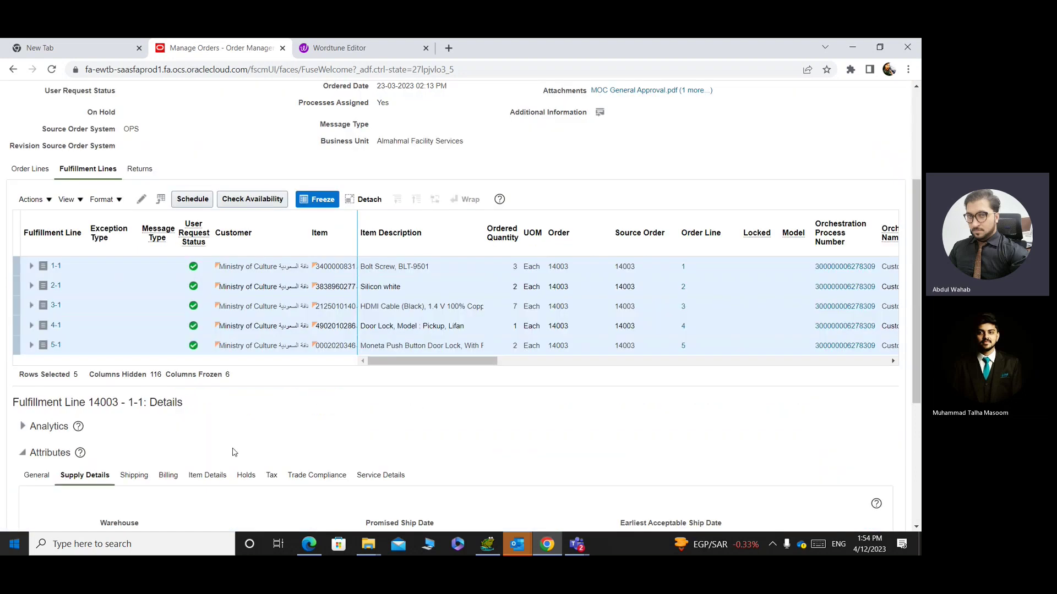
scroll(233, 453, "up", 3)
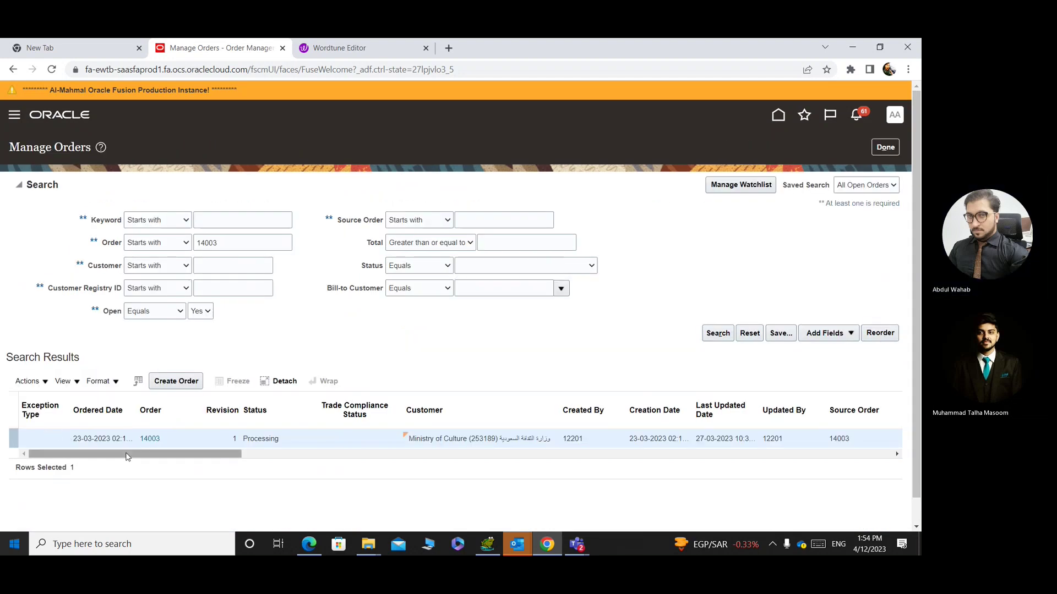
Replace the order number in the order search with the next sales order's number and run the search.
left_click(237, 239)
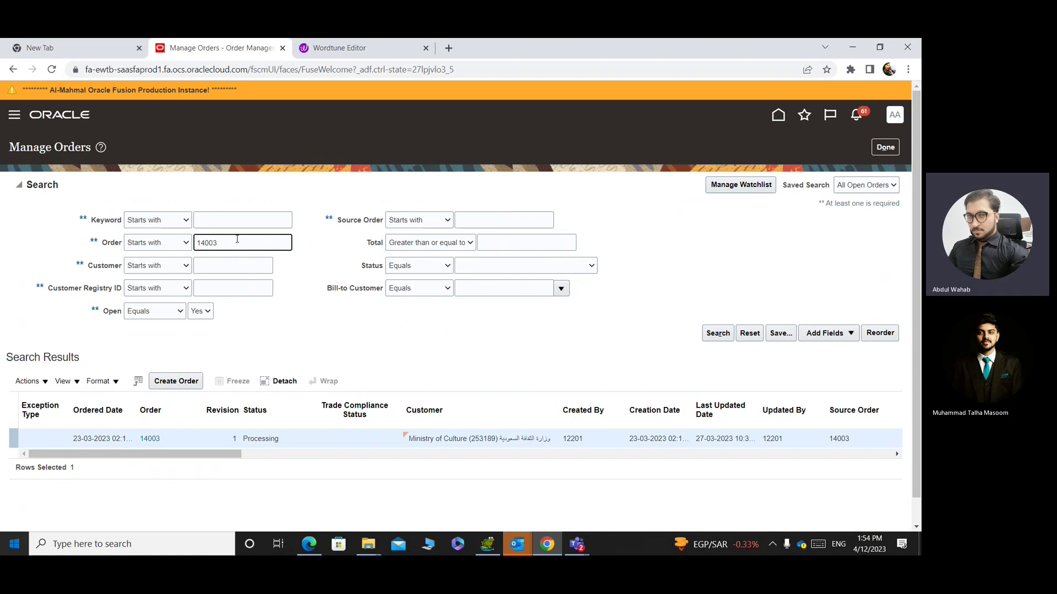
key("BackSpace")
key("BackSpace")
key("BackSpace")
key("BackSpace")
key("BackSpace")
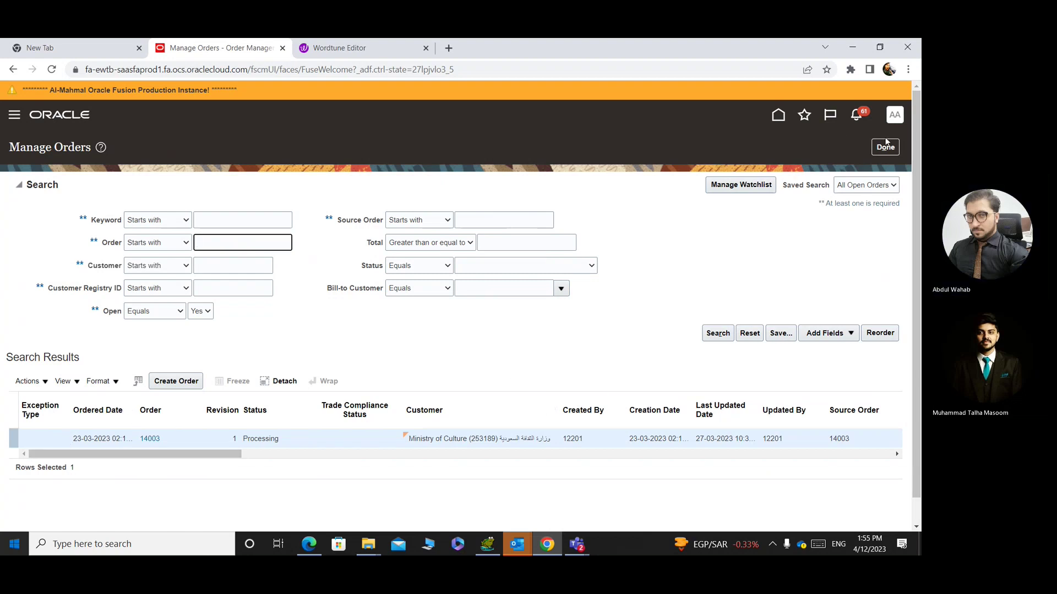
left_click(235, 243)
type("15001")
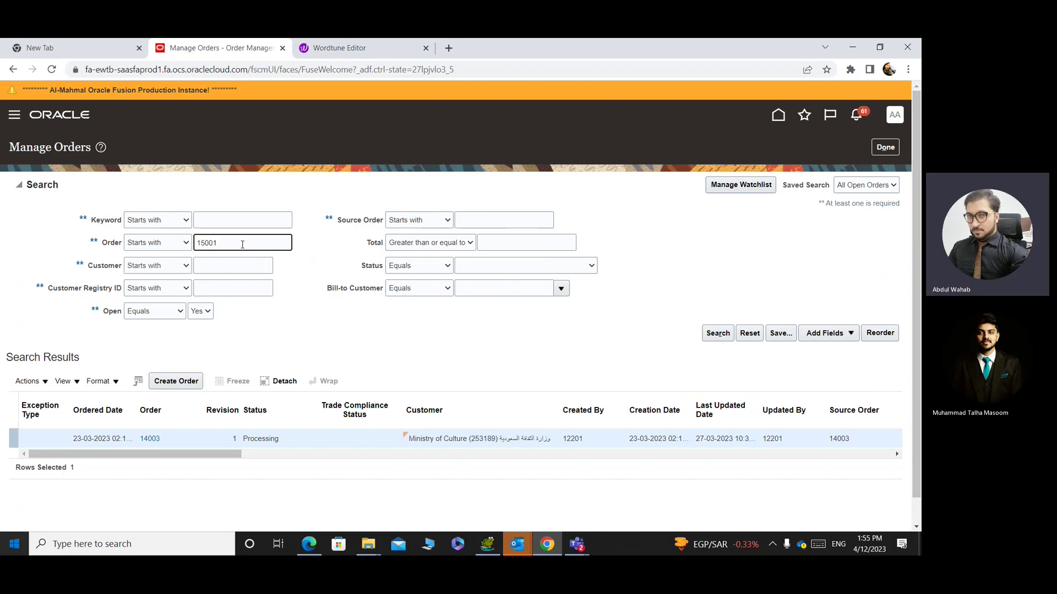
key("Return")
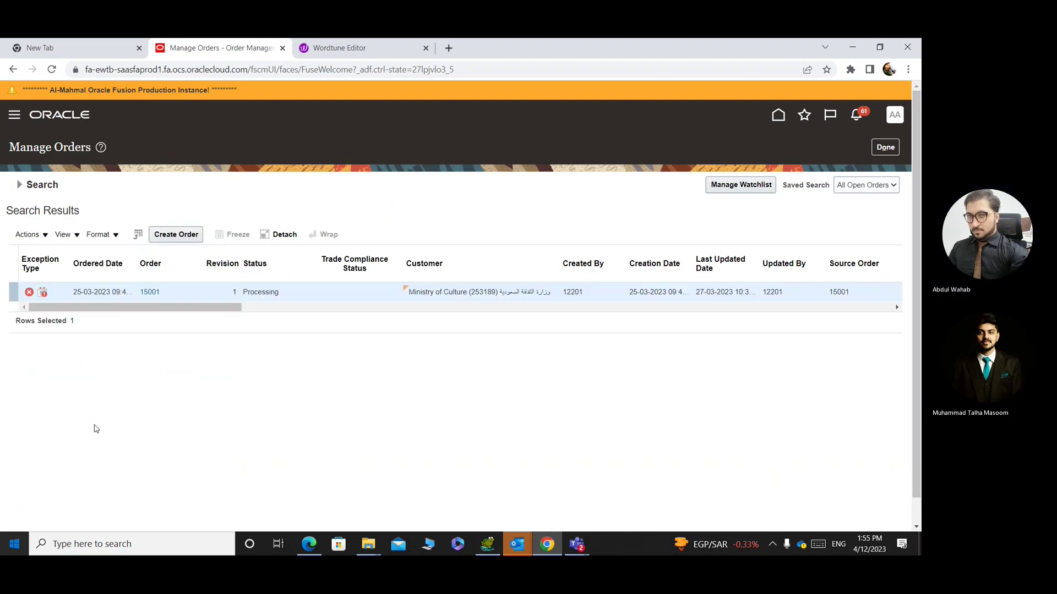
View the exception messages of the found order, read those of the second Procure fulfillment task, and close the warning.
left_click(30, 291)
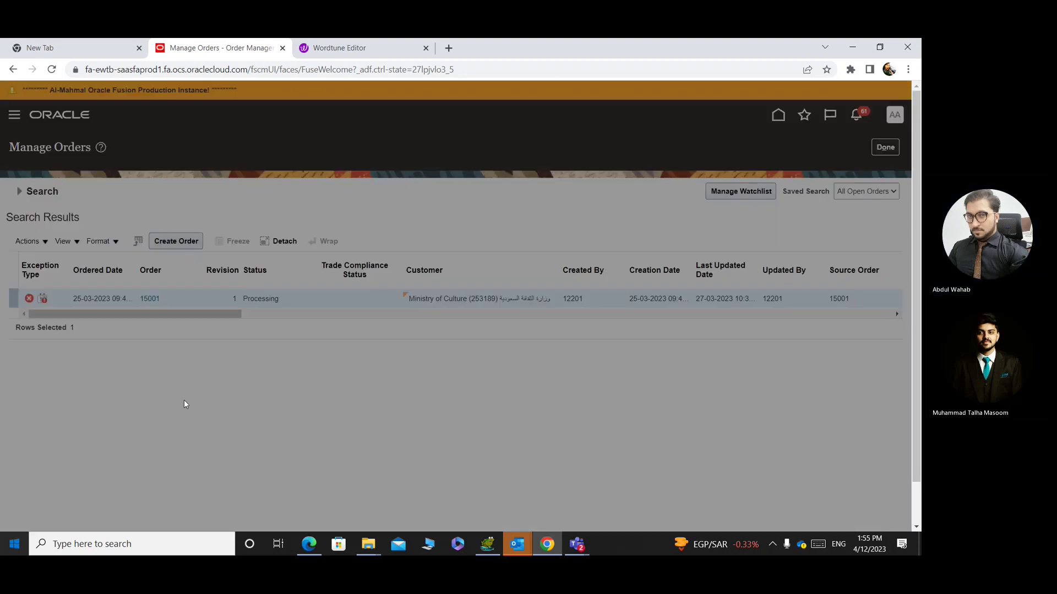
left_click(380, 267)
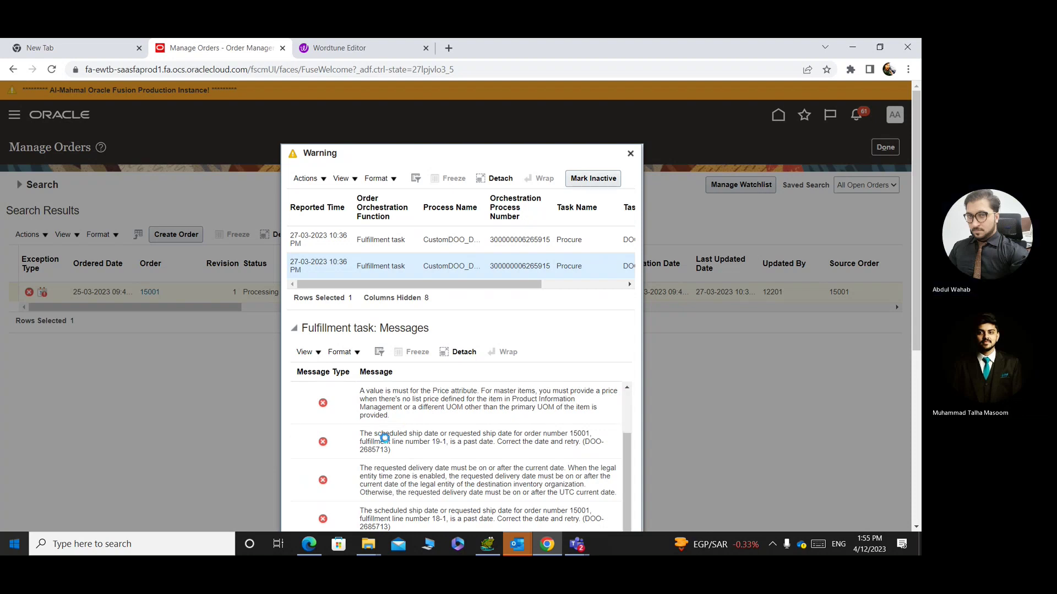
scroll(426, 424, "down", 1)
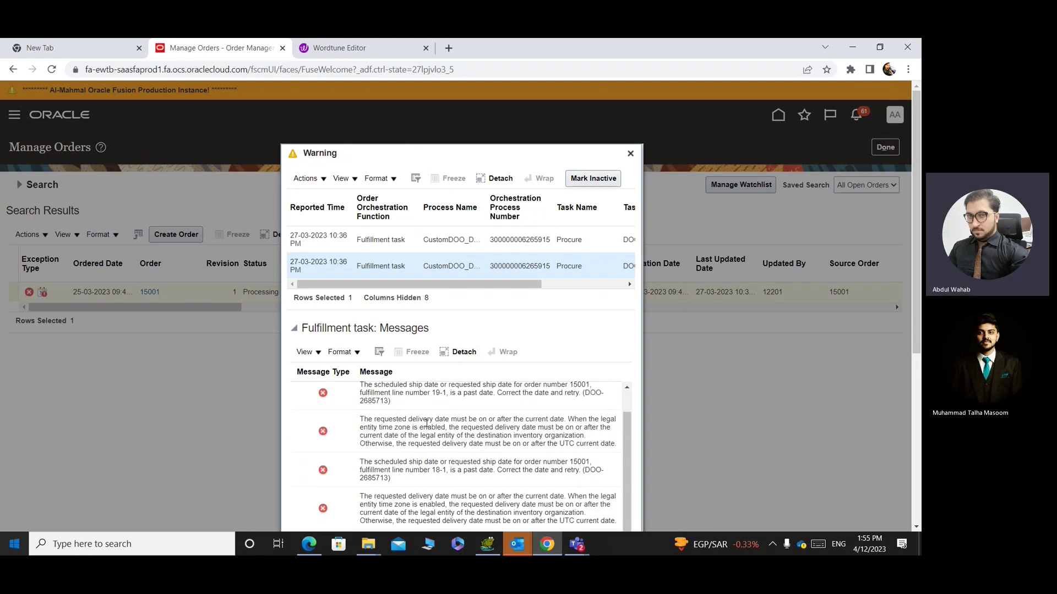
left_click(630, 153)
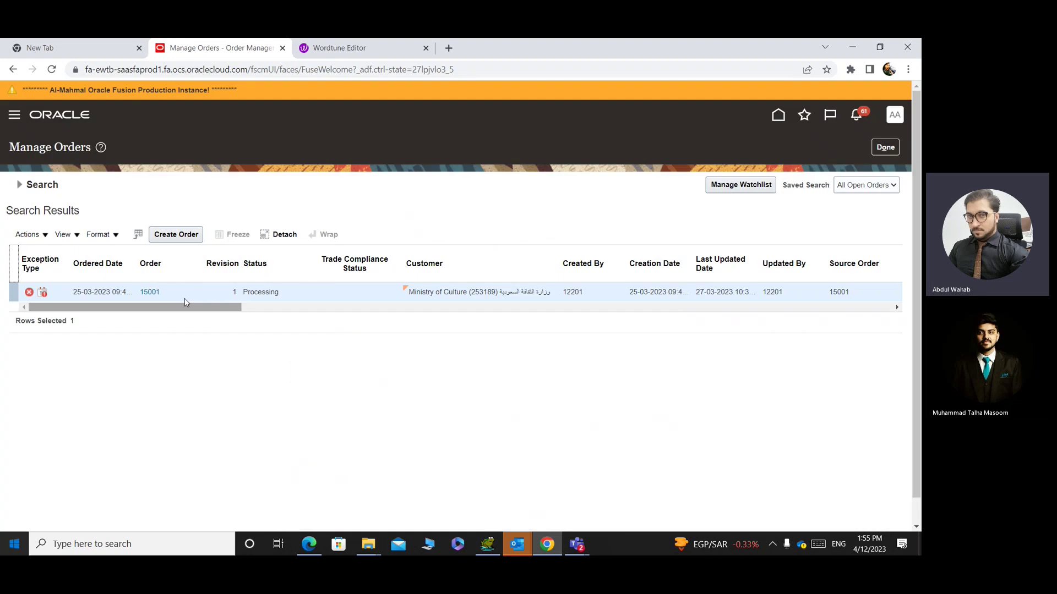
Open the found Ministry of Culture order and view the actions available for it.
left_click(150, 292)
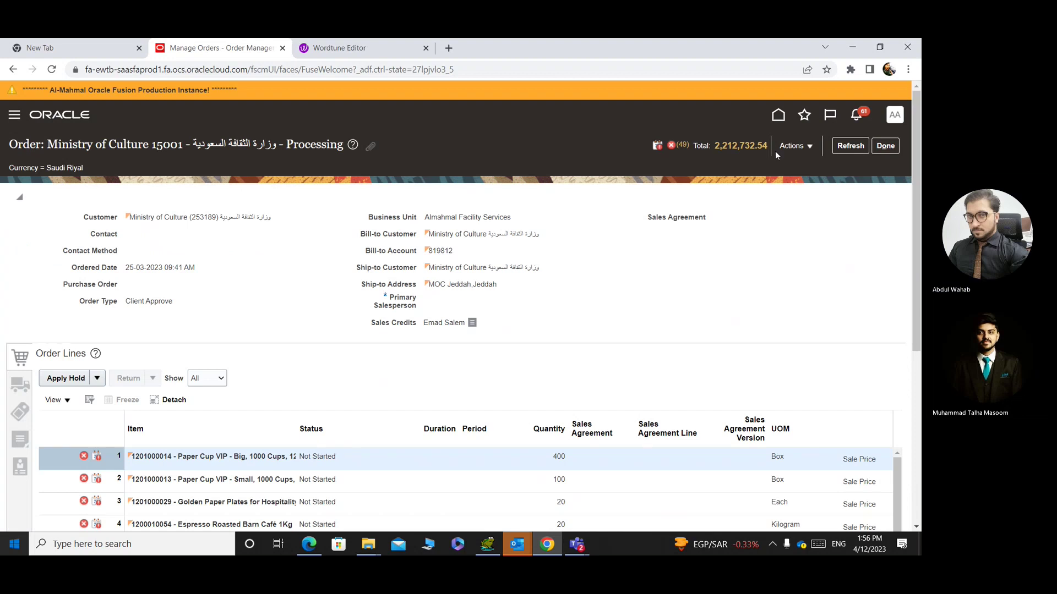
left_click(787, 146)
left_click(600, 240)
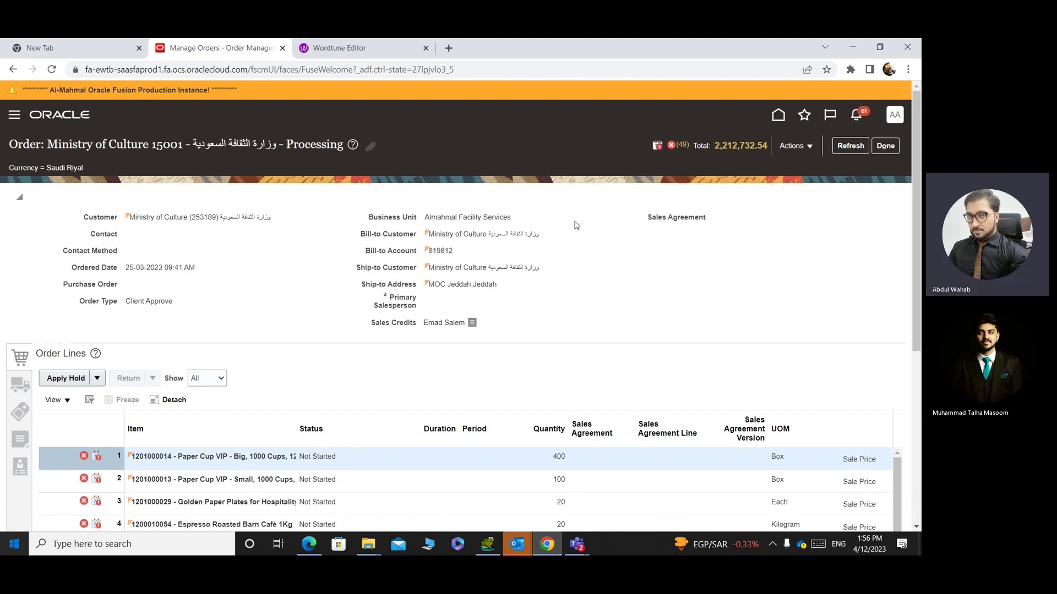
Examine the order lines for their items, statuses, quantities and error indicators, and check the order's available actions again.
scroll(602, 231, "down", 1)
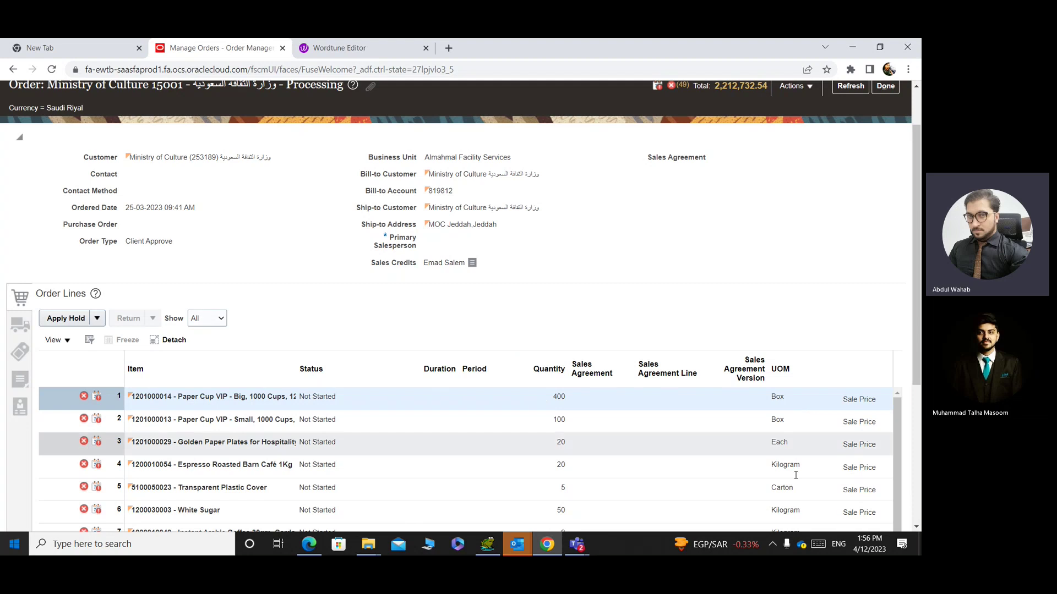
scroll(564, 344, "down", 1)
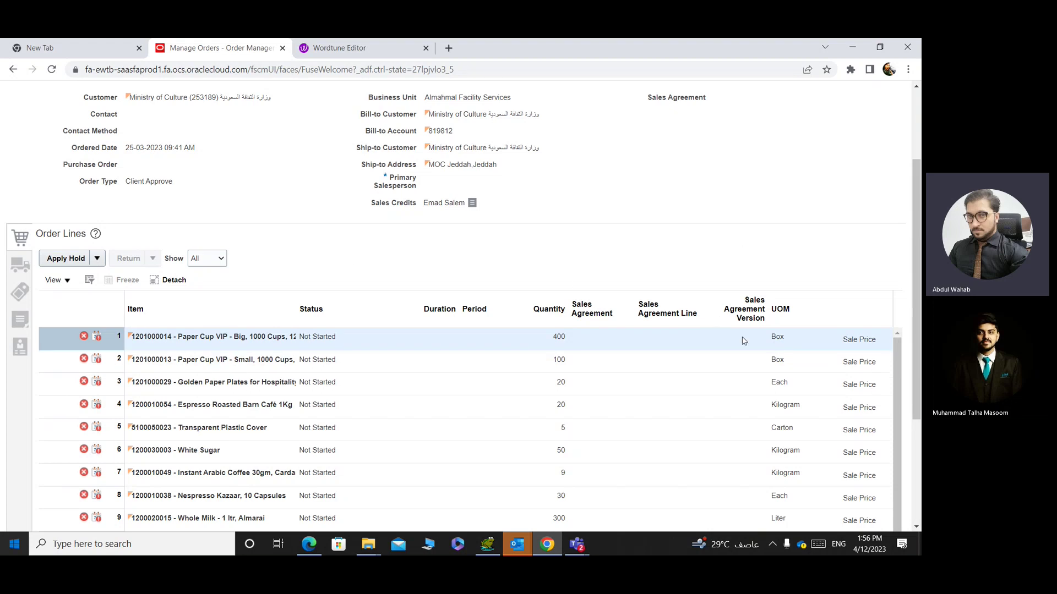
scroll(634, 271, "up", 1)
scroll(634, 271, "up", 2)
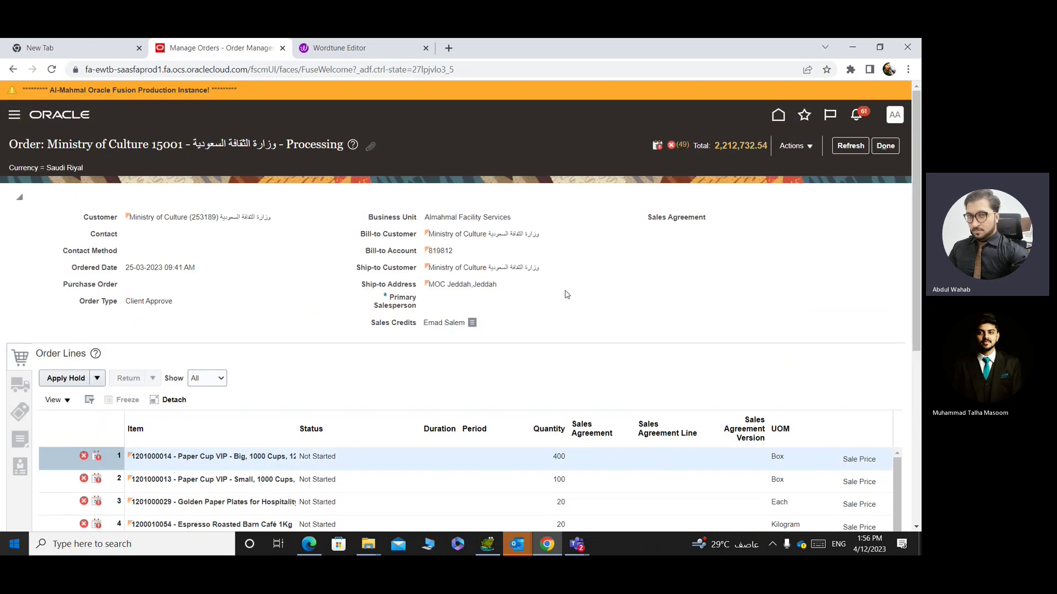
scroll(567, 291, "down", 1)
scroll(536, 242, "up", 2)
scroll(605, 302, "down", 1)
scroll(570, 323, "down", 2)
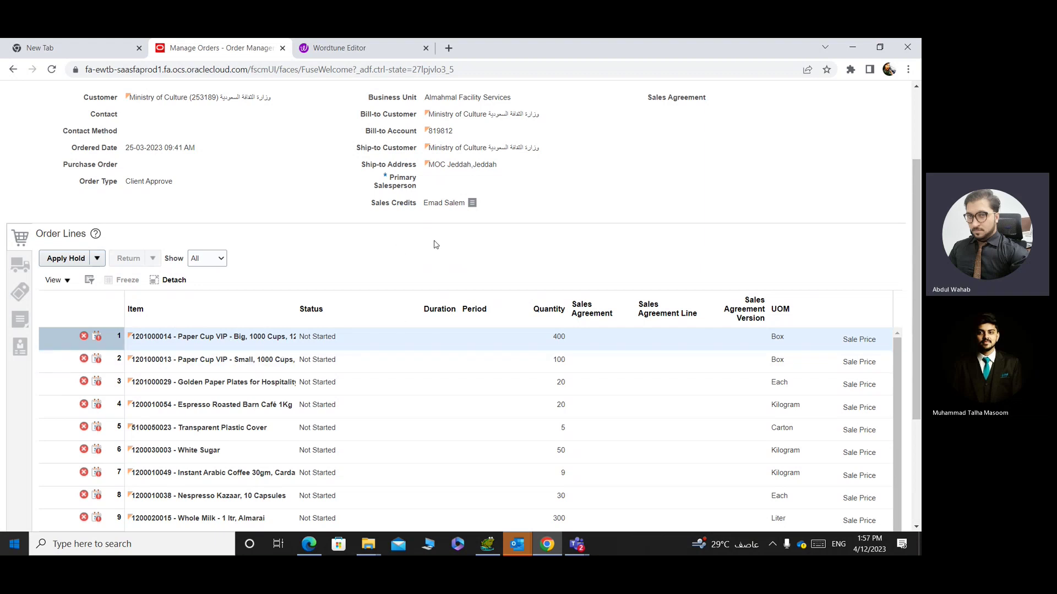
scroll(438, 243, "down", 1)
scroll(442, 240, "down", 2)
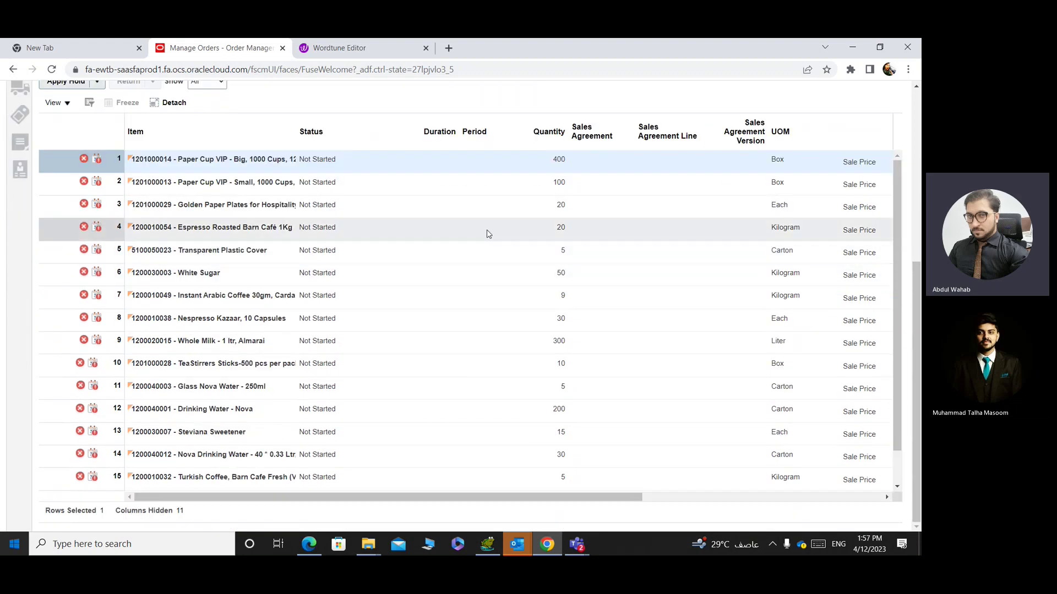
scroll(672, 271, "up", 1)
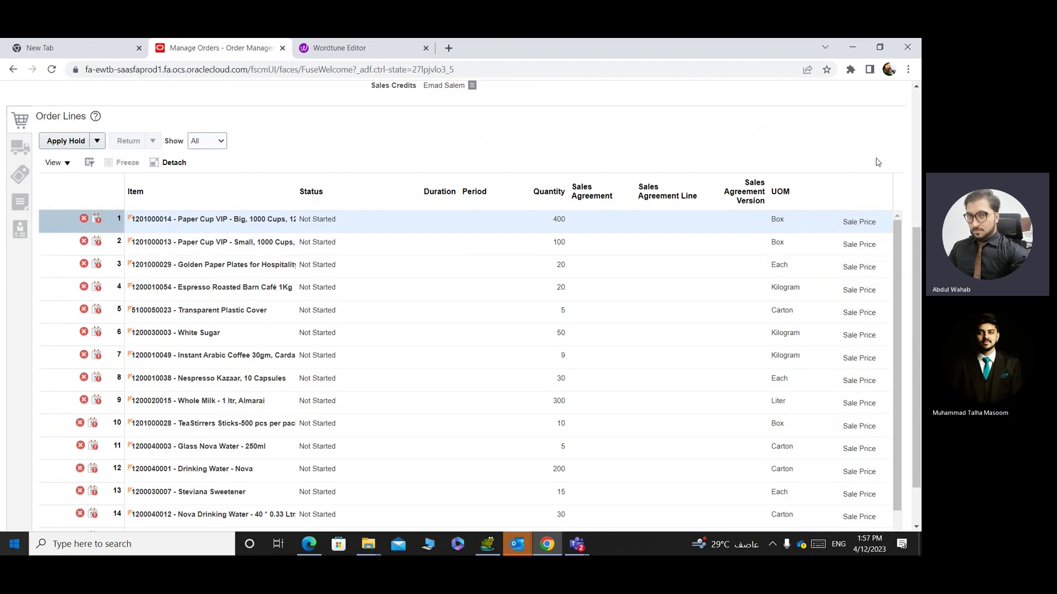
scroll(770, 176, "up", 4)
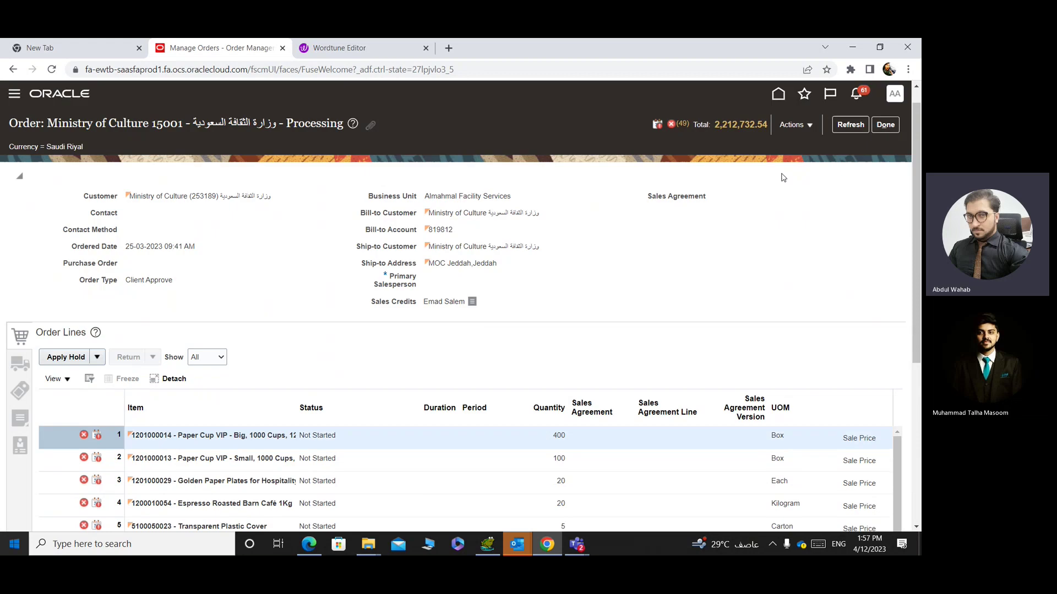
left_click(793, 145)
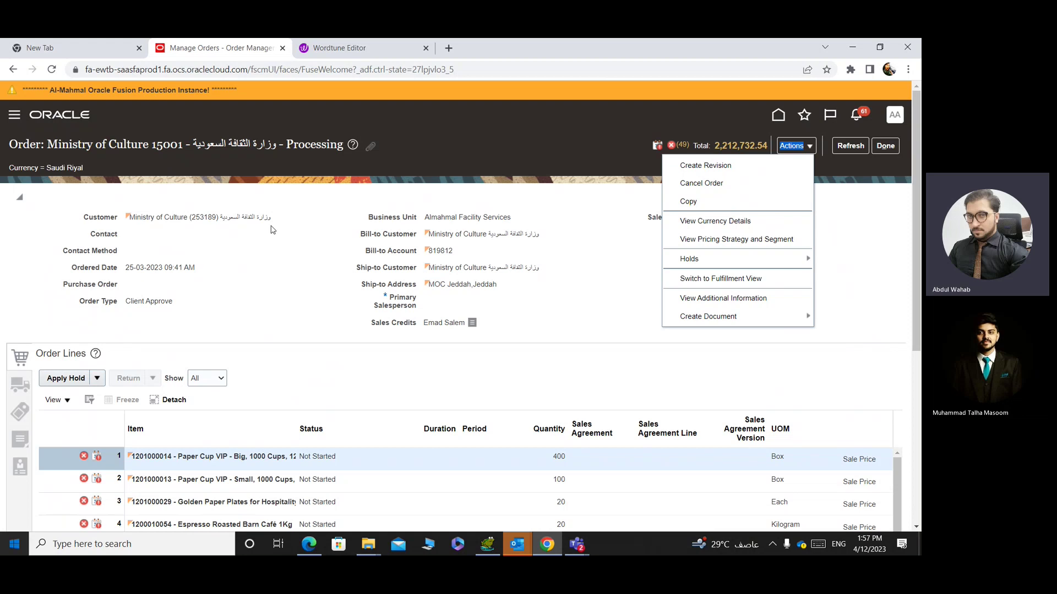
left_click(613, 301)
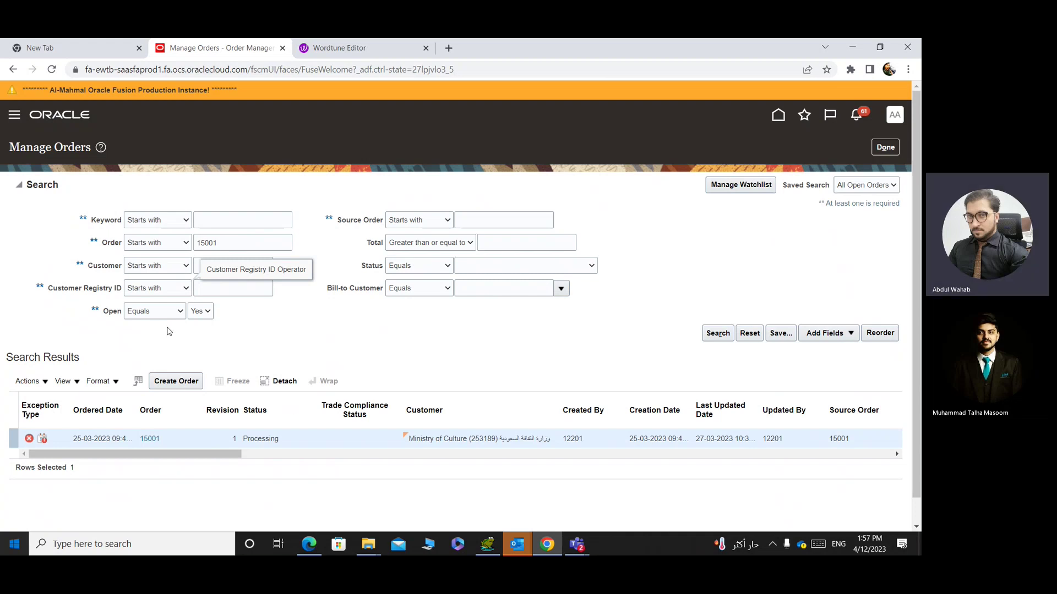
Close the order search, reopen Manage Orders from the overview, and search again for the same sales order by number.
left_click(885, 147)
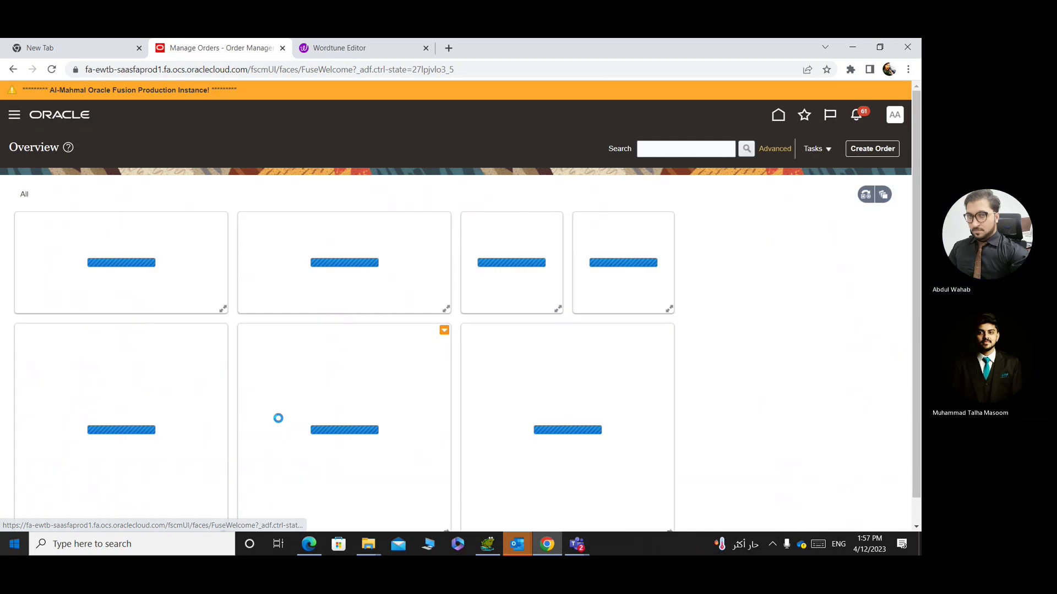
left_click(816, 148)
left_click(716, 187)
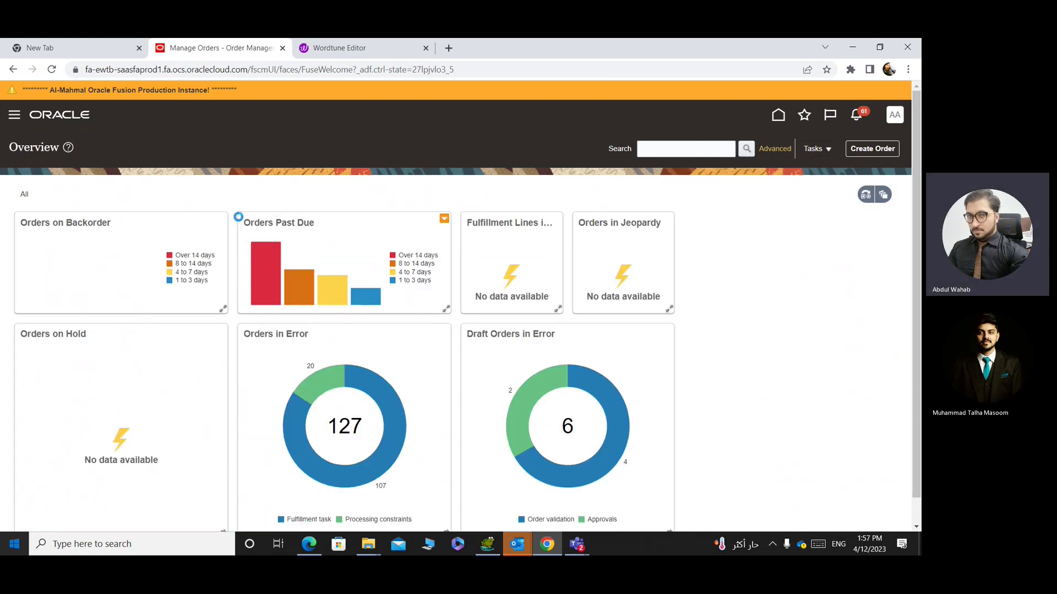
left_click(214, 244)
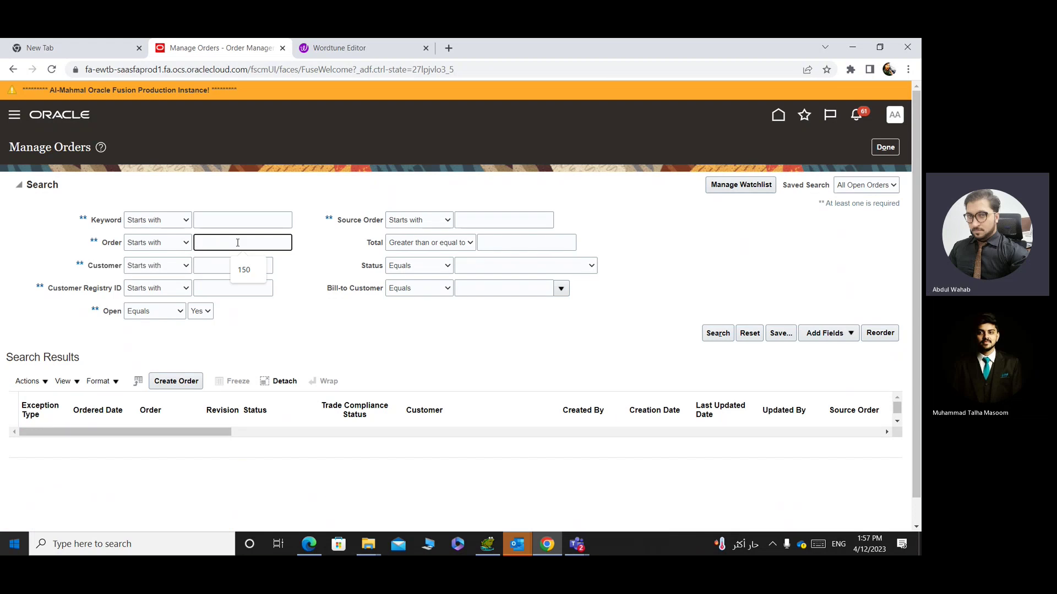
type("15001")
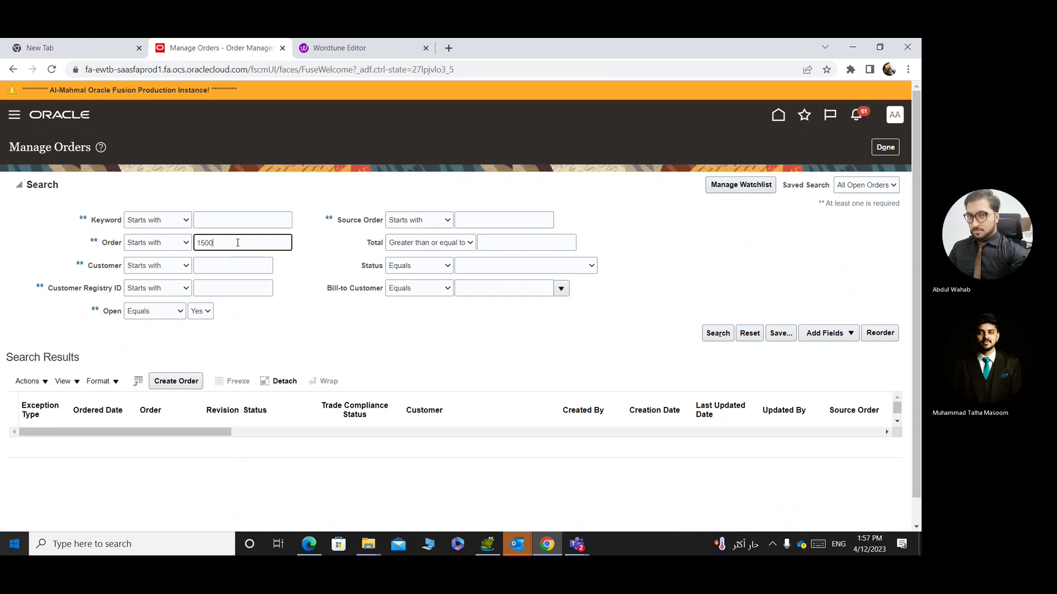
left_click(717, 333)
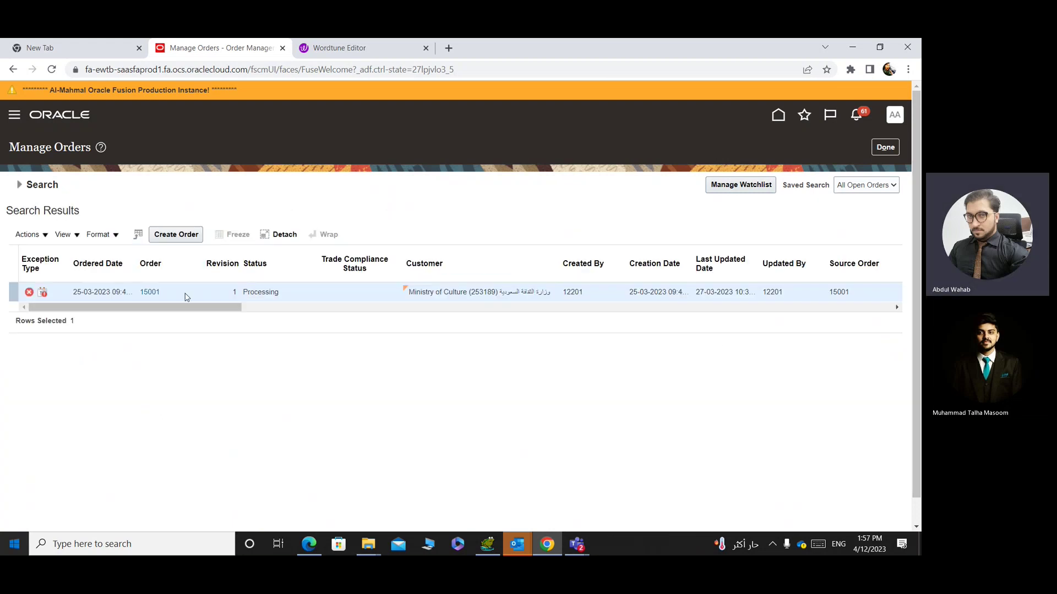
Reopen the Ministry of Culture order from the search results and switch it to the fulfillment view.
left_click(150, 292)
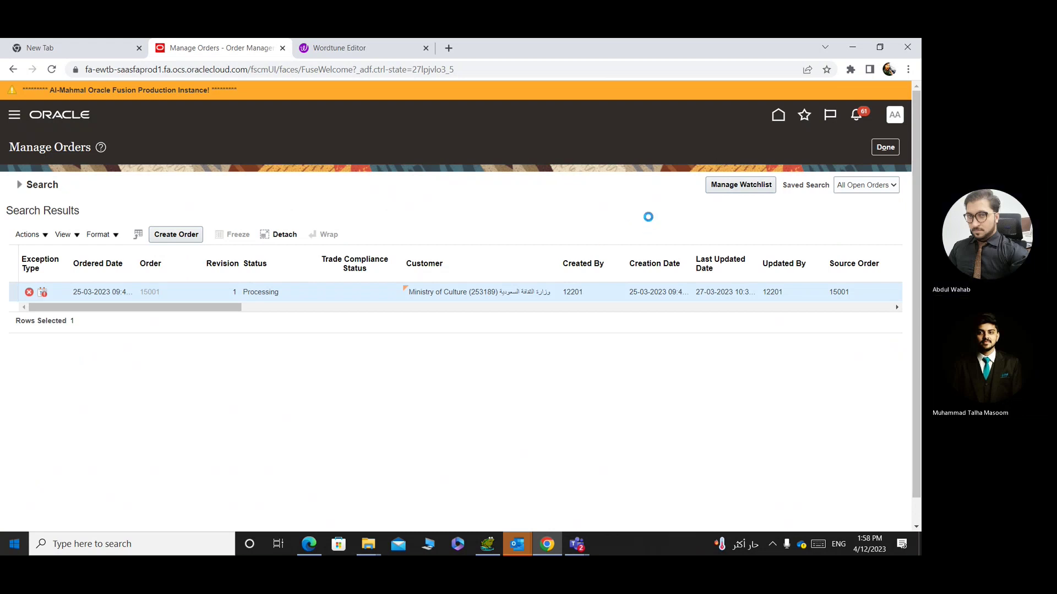
left_click(783, 147)
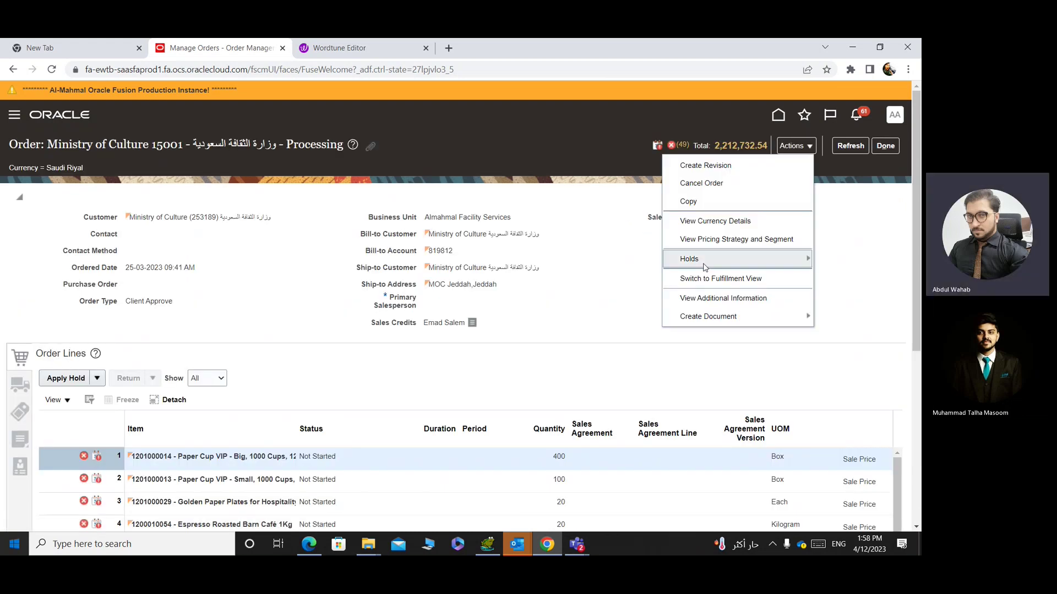
left_click(722, 279)
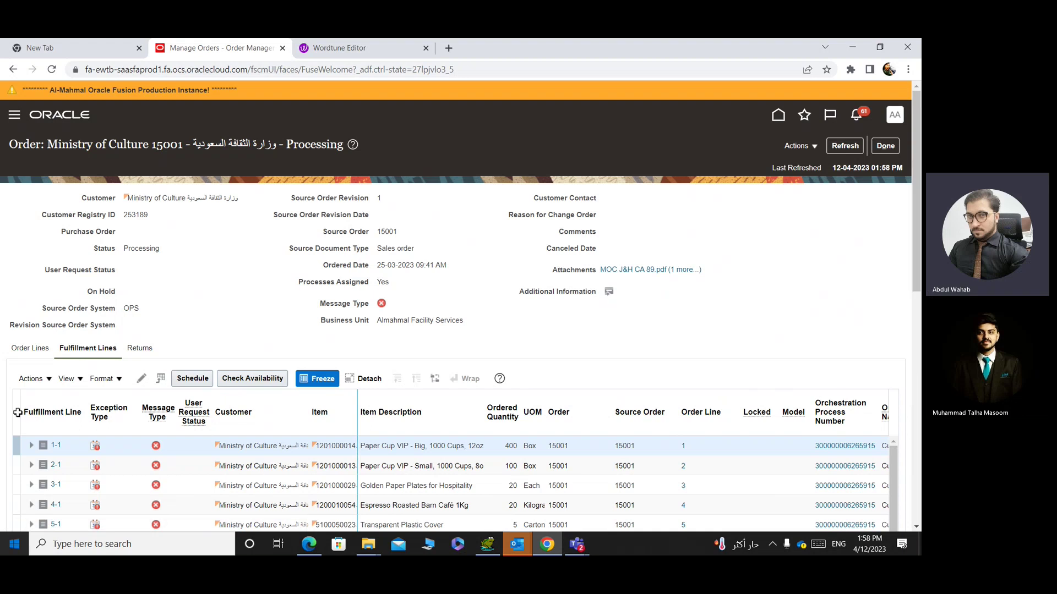
Open all of the order's fulfillment lines for editing together and set Override Schedule to Yes.
scroll(18, 412, "down", 2)
left_click(142, 271)
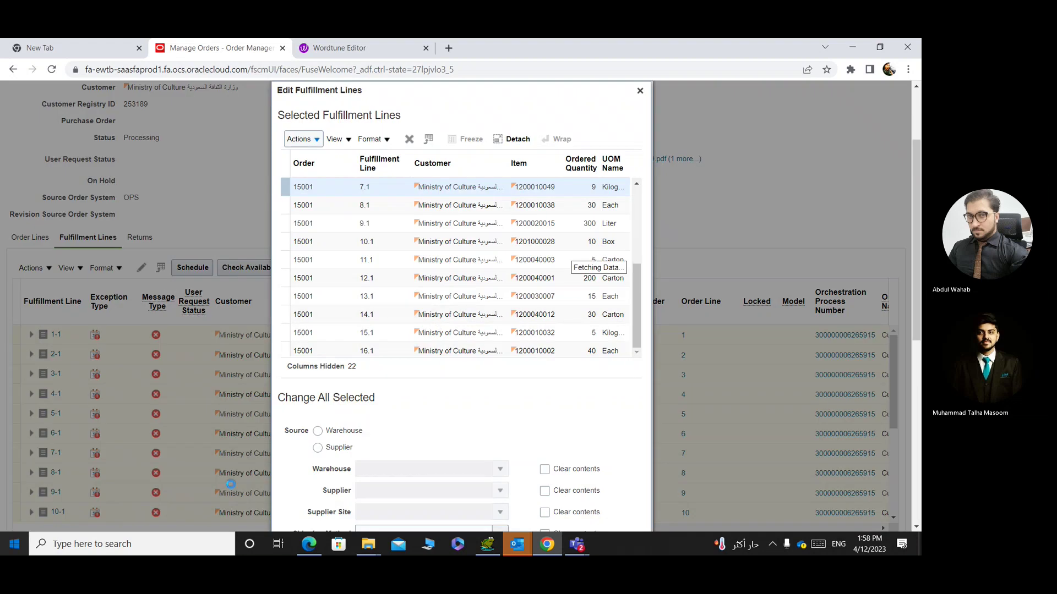
scroll(366, 432, "down", 3)
left_click(365, 422)
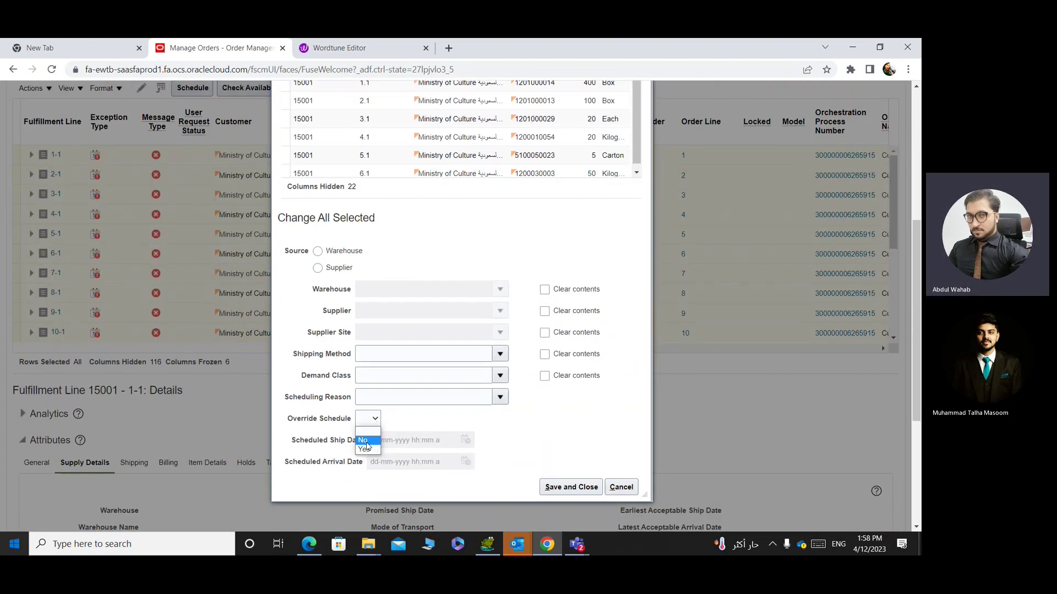
left_click(365, 438)
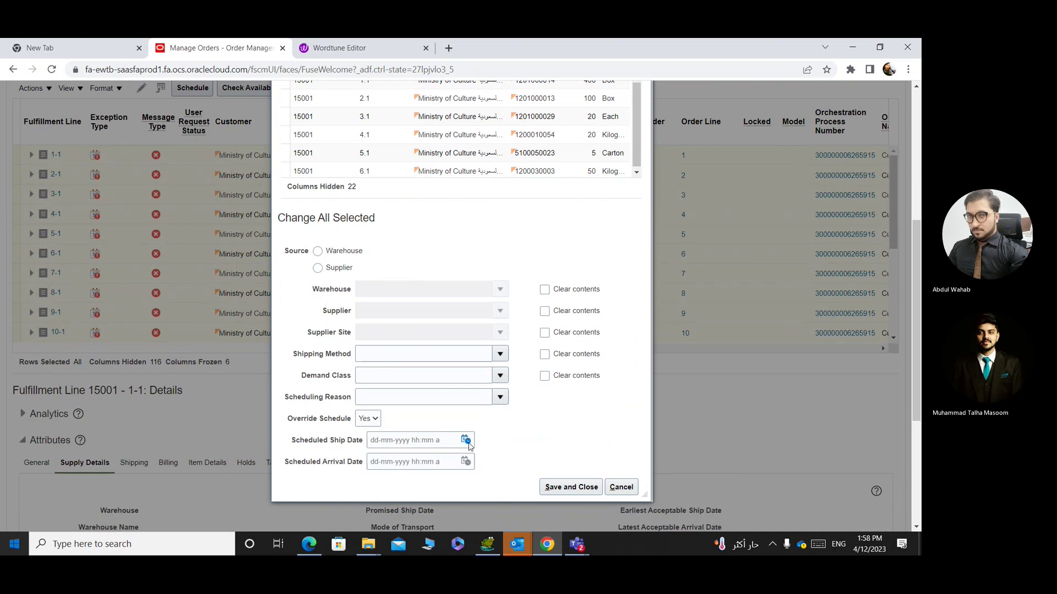
left_click(466, 439)
left_click(586, 302)
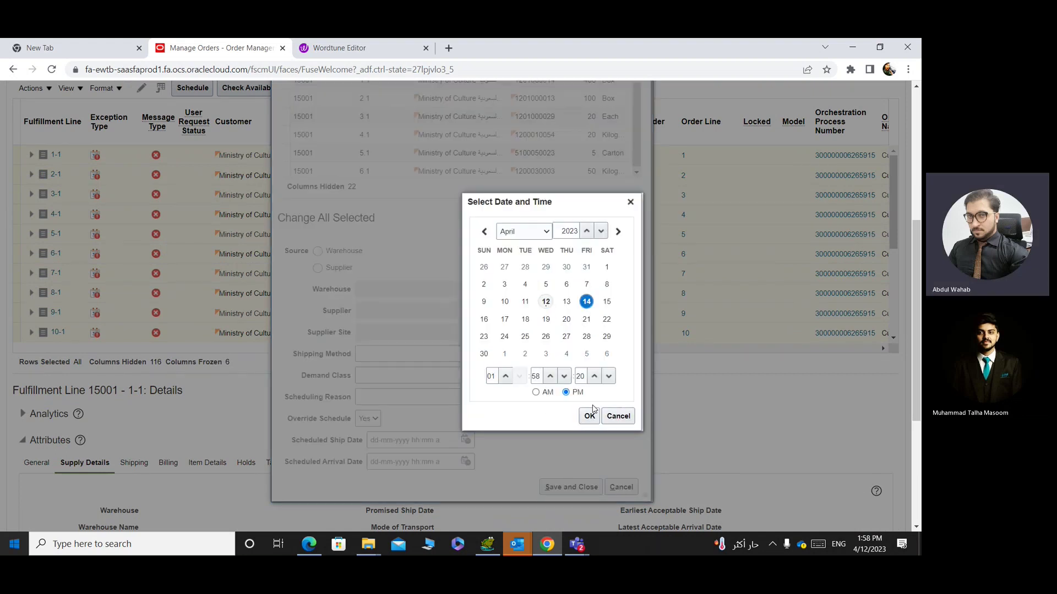
left_click(589, 416)
left_click(466, 463)
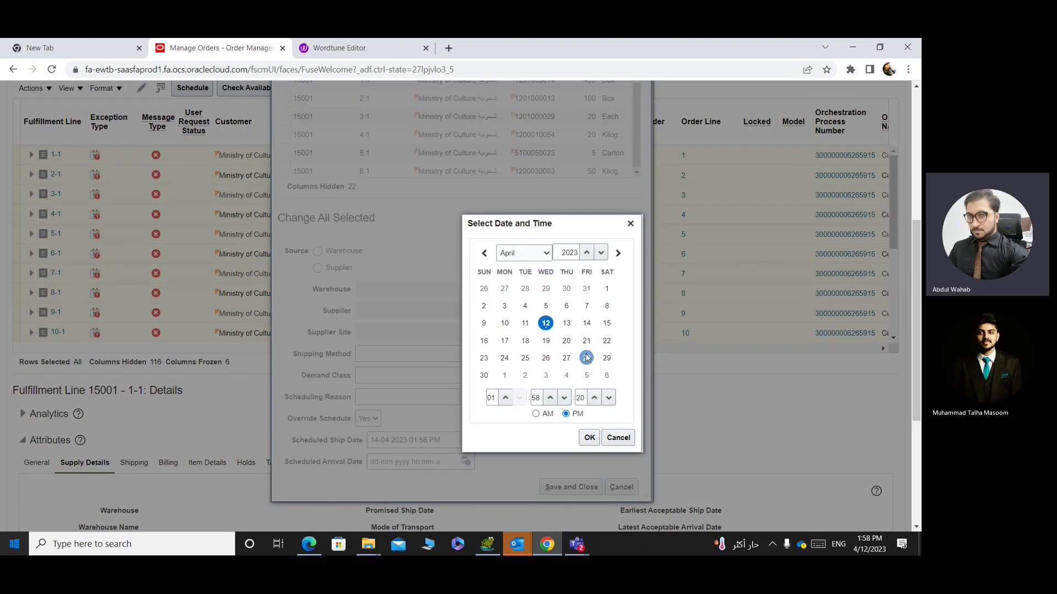
left_click(586, 323)
left_click(597, 442)
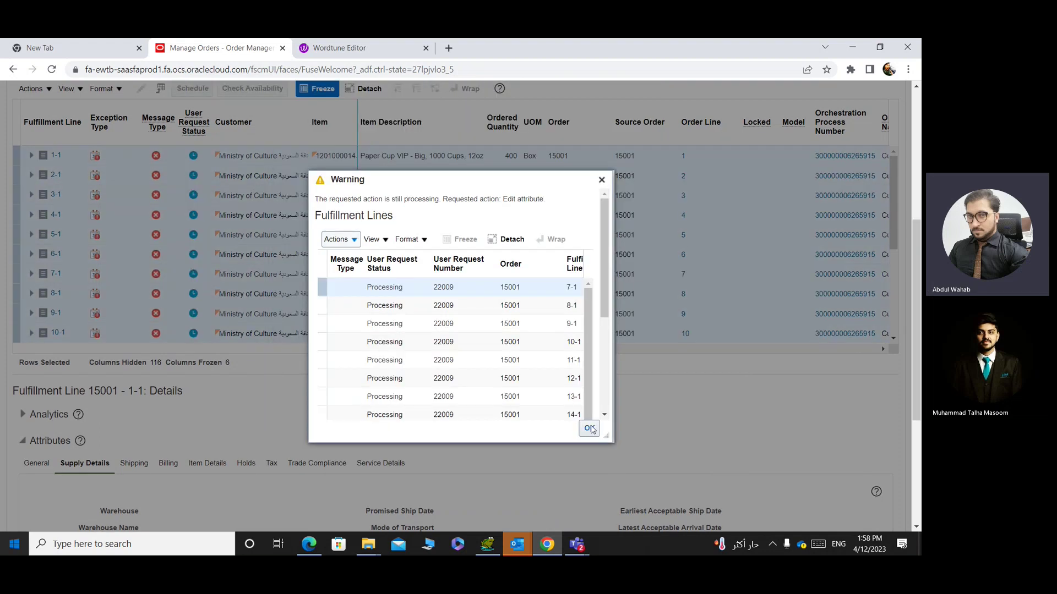
left_click(590, 429)
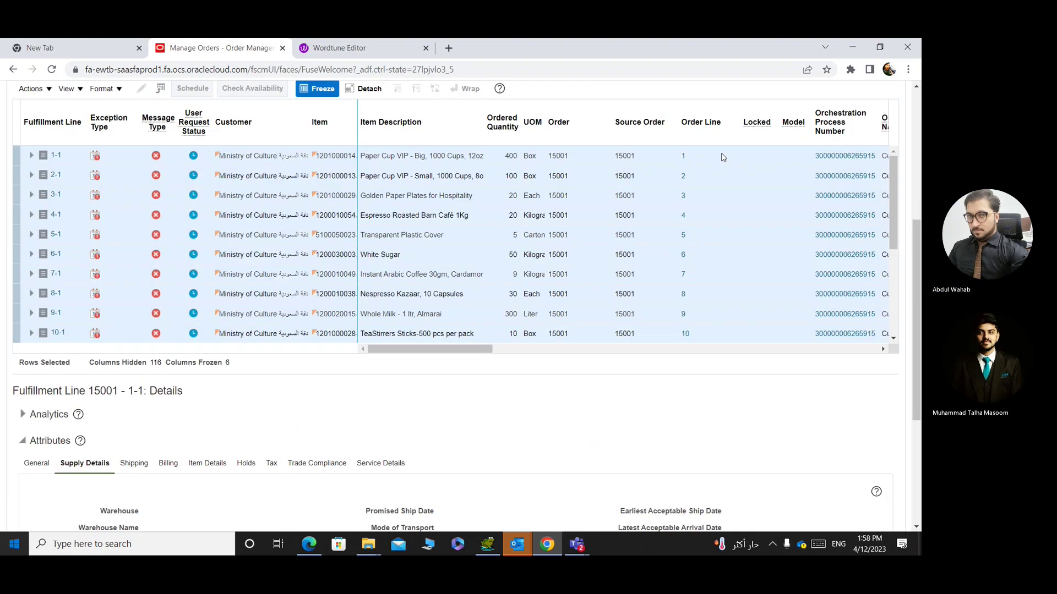
Refresh the order repeatedly and check the fulfillment lines' user request status until the date edit finishes processing.
scroll(716, 157, "up", 5)
left_click(845, 146)
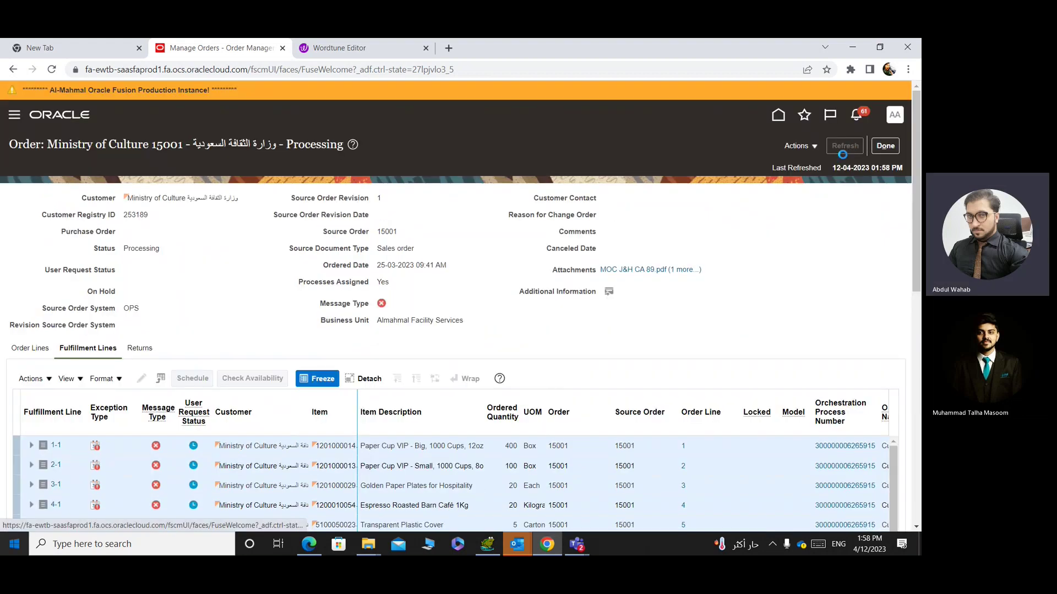
scroll(411, 356, "down", 2)
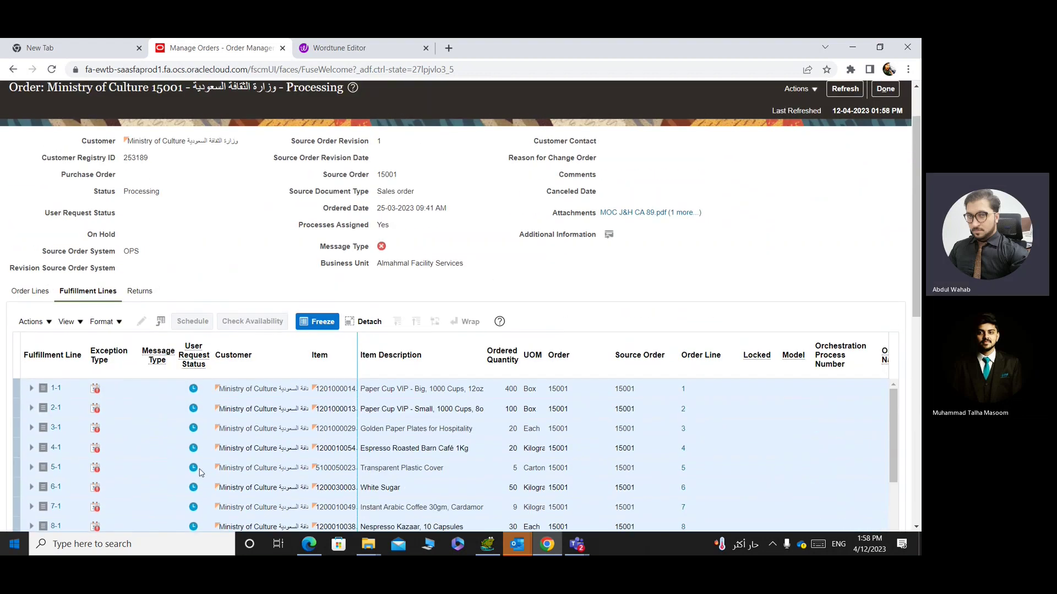
scroll(661, 178, "up", 2)
left_click(845, 147)
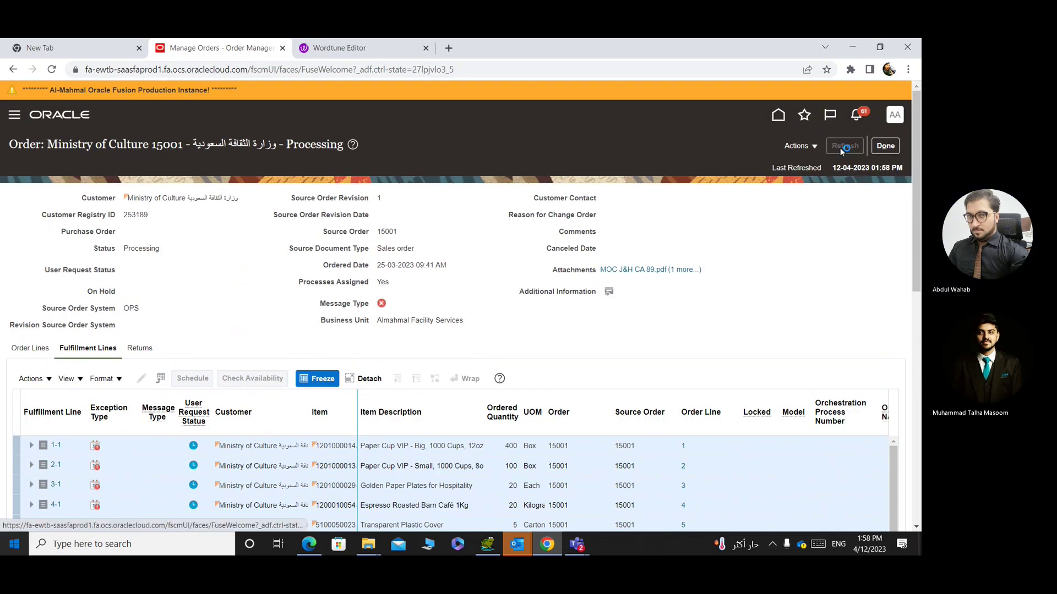
scroll(827, 191, "down", 1)
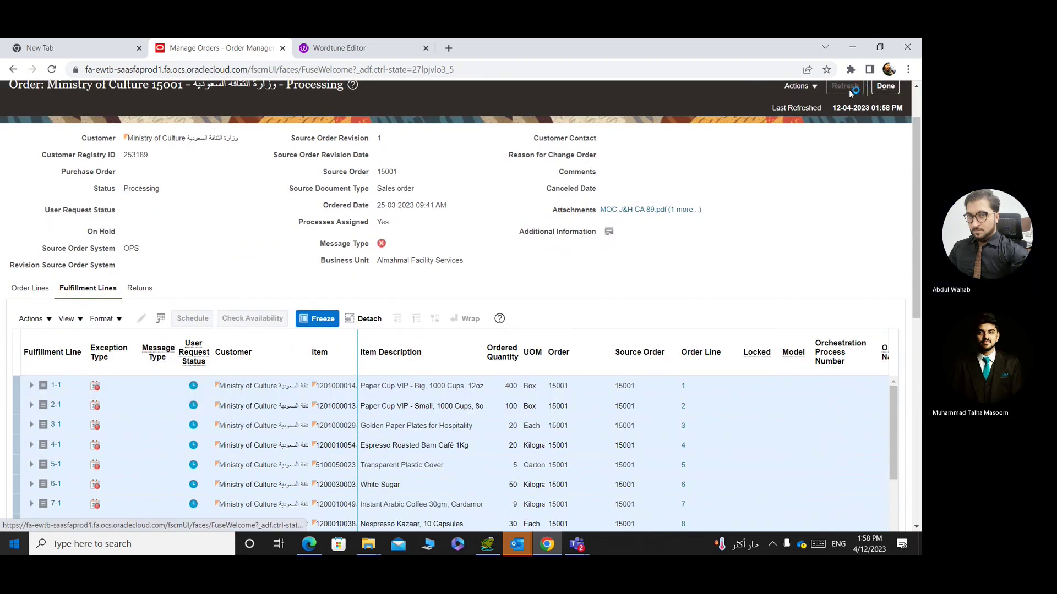
left_click(853, 90)
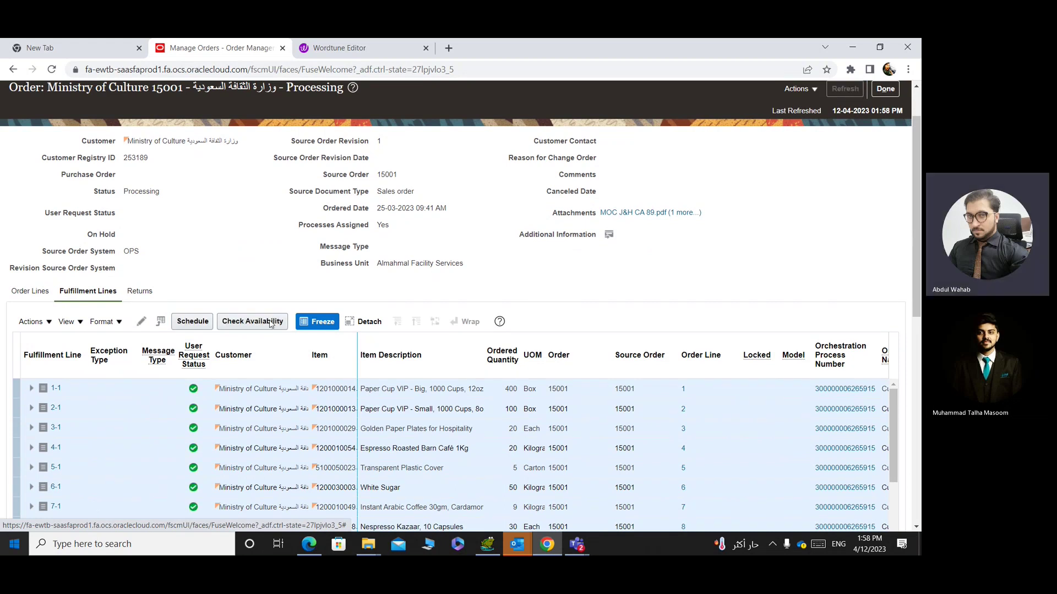
Check the remaining fulfillment lines for errors, then leave the fulfillment view and examine the statuses of the order lines.
scroll(264, 396, "down", 6)
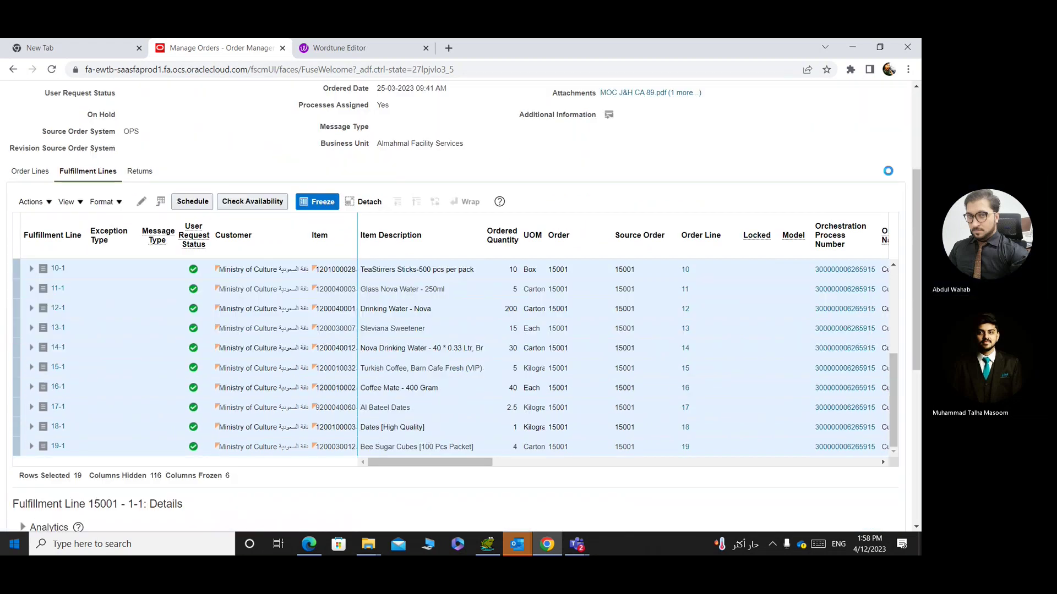
scroll(362, 327, "up", 3)
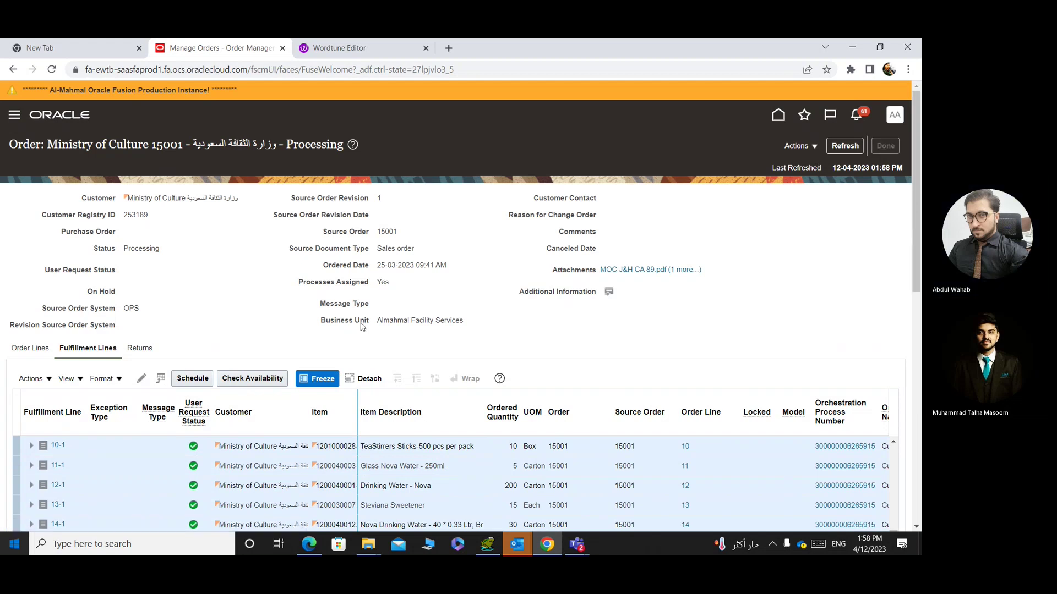
scroll(634, 410, "down", 5)
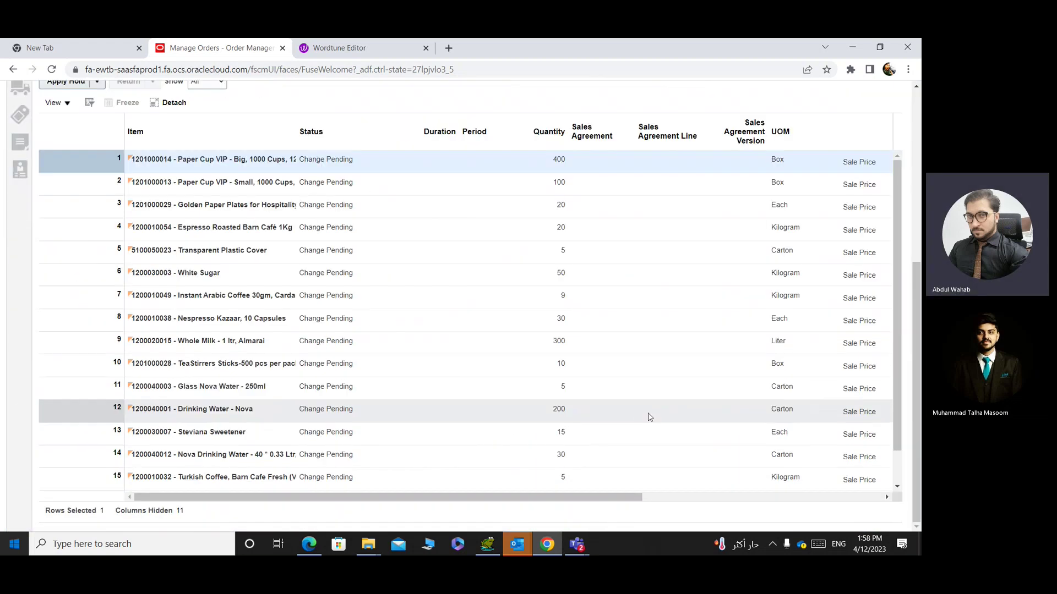
scroll(669, 275, "up", 3)
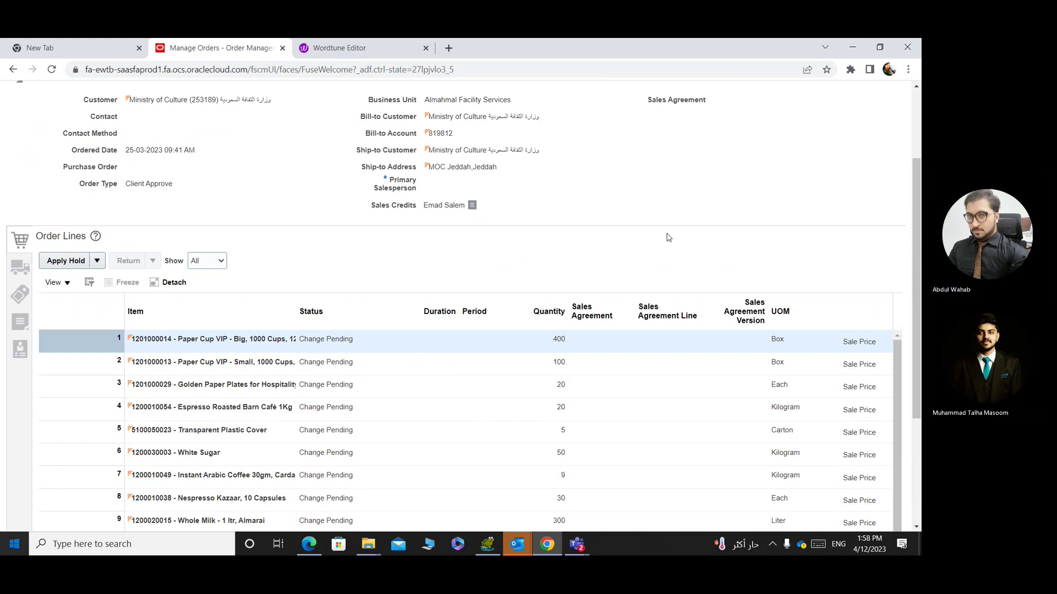
scroll(668, 237, "up", 2)
Switch the order back to the fulfillment view and check the scheduled dates in line 1-1's supply details.
left_click(795, 146)
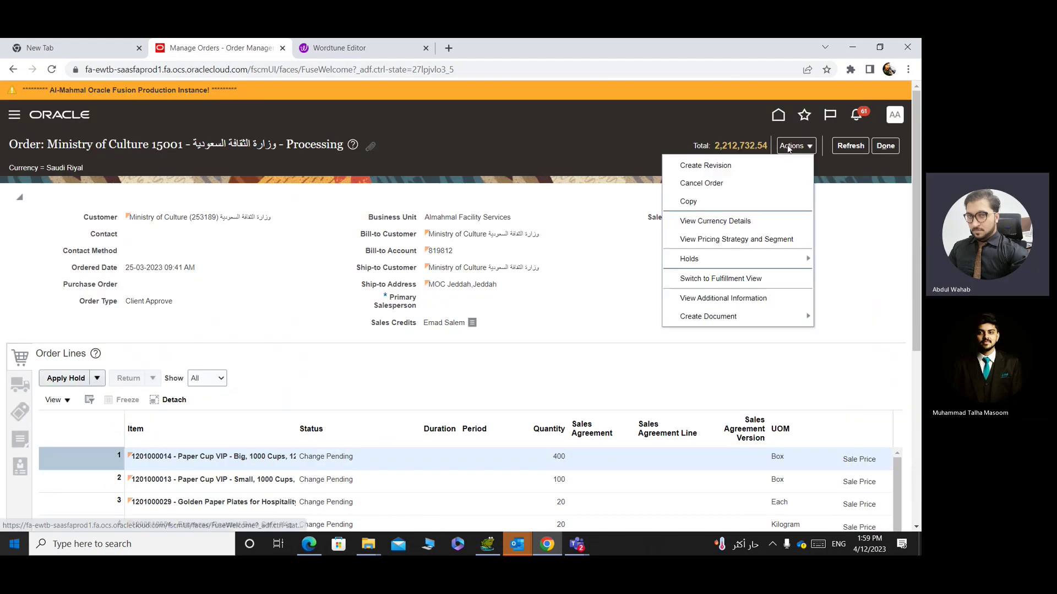
left_click(738, 279)
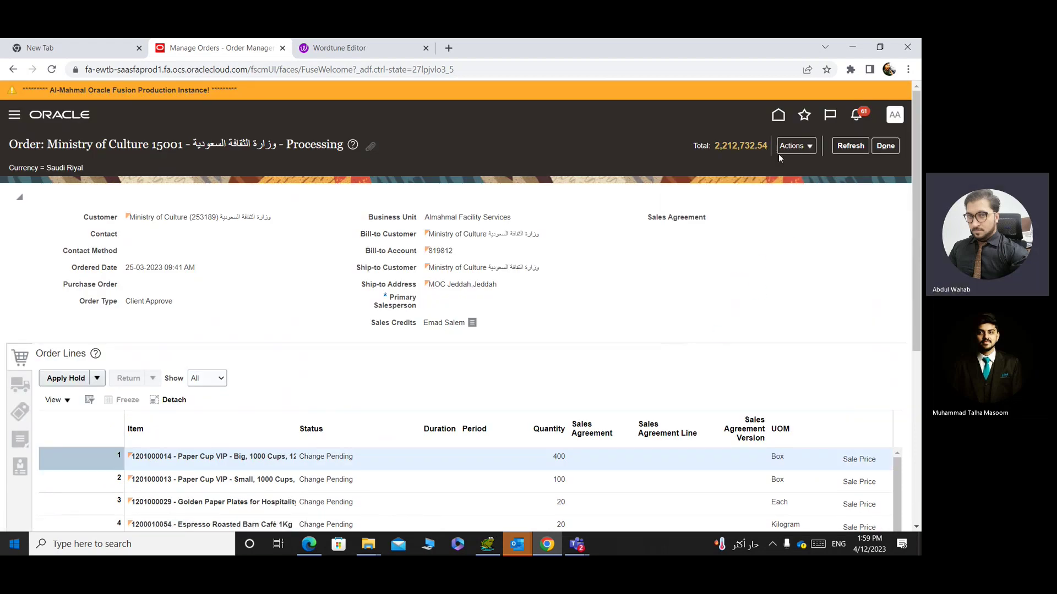
scroll(409, 422, "down", 8)
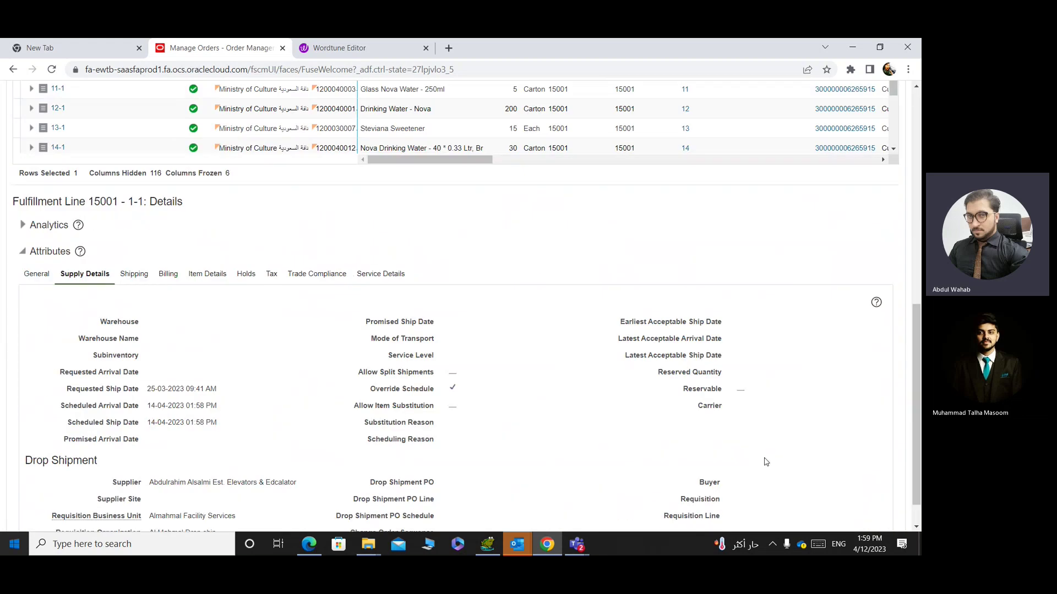
scroll(732, 331, "up", 10)
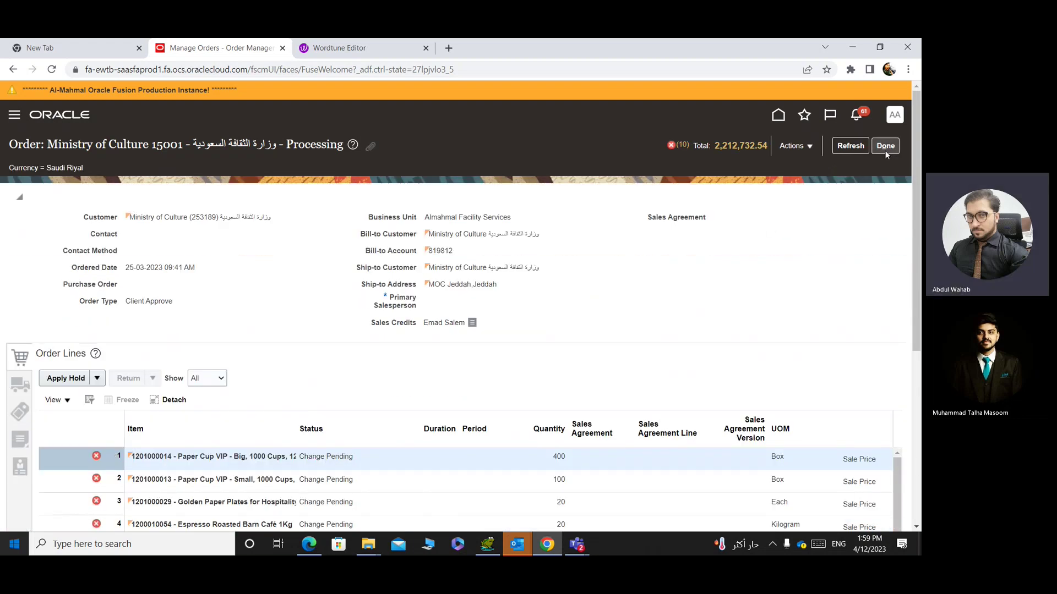
Close the order, read the Procure task's error messages from its exception in the search results, and return to the overview.
left_click(885, 146)
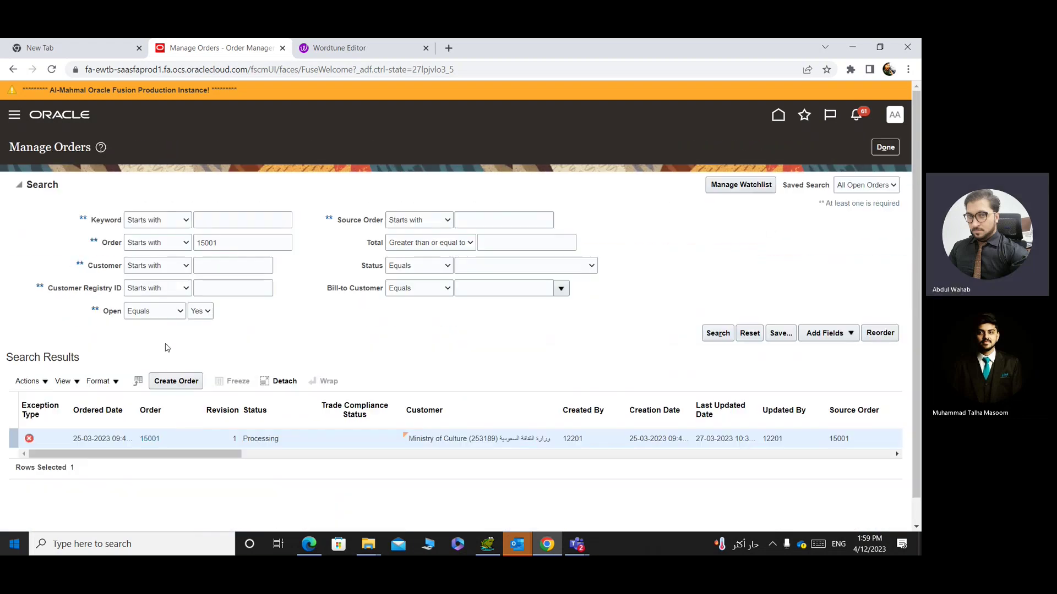
left_click(29, 438)
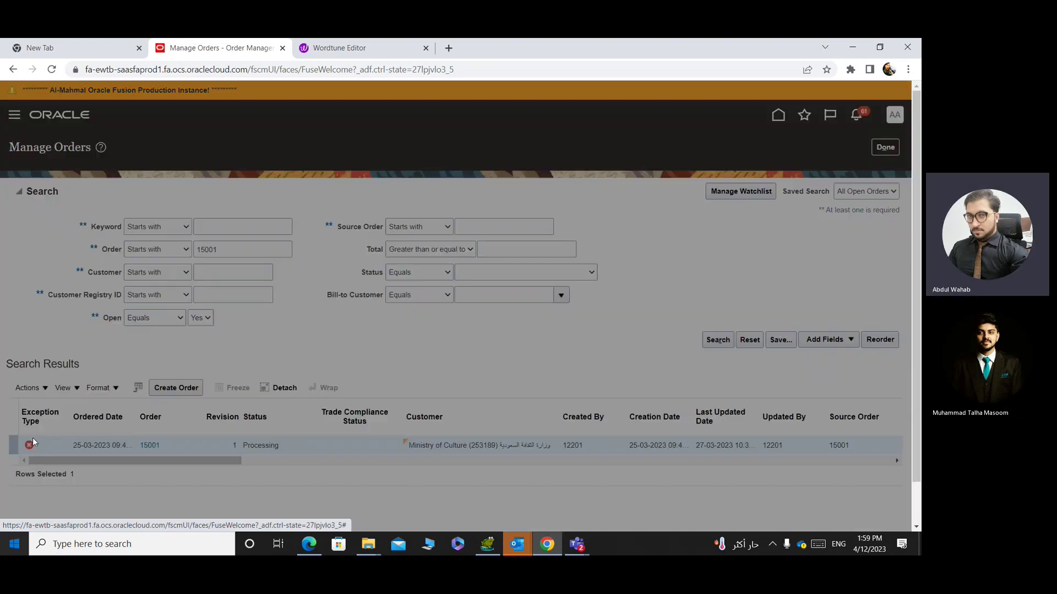
left_click(374, 267)
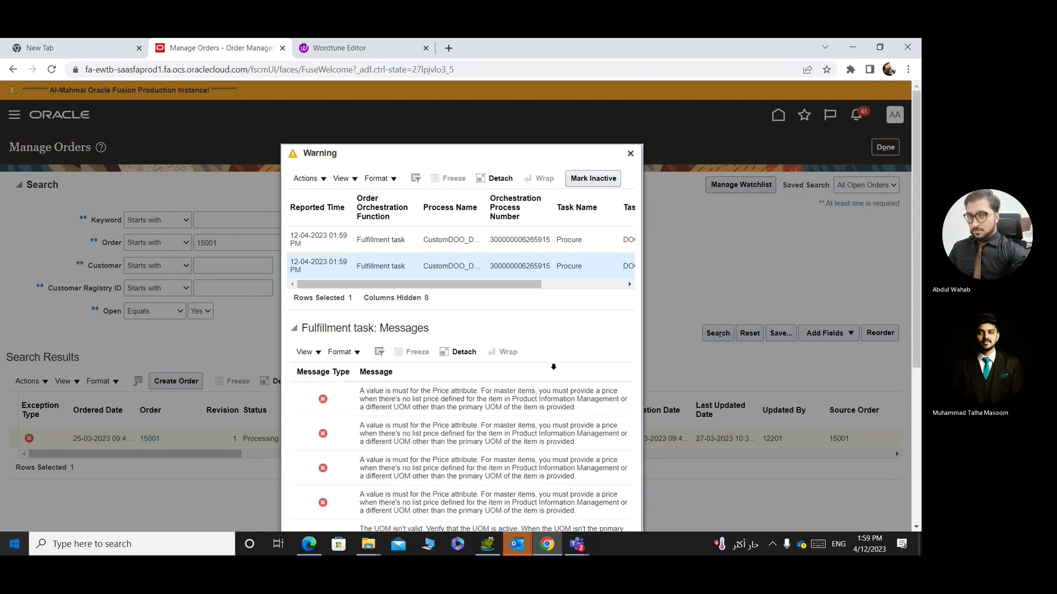
left_click(631, 153)
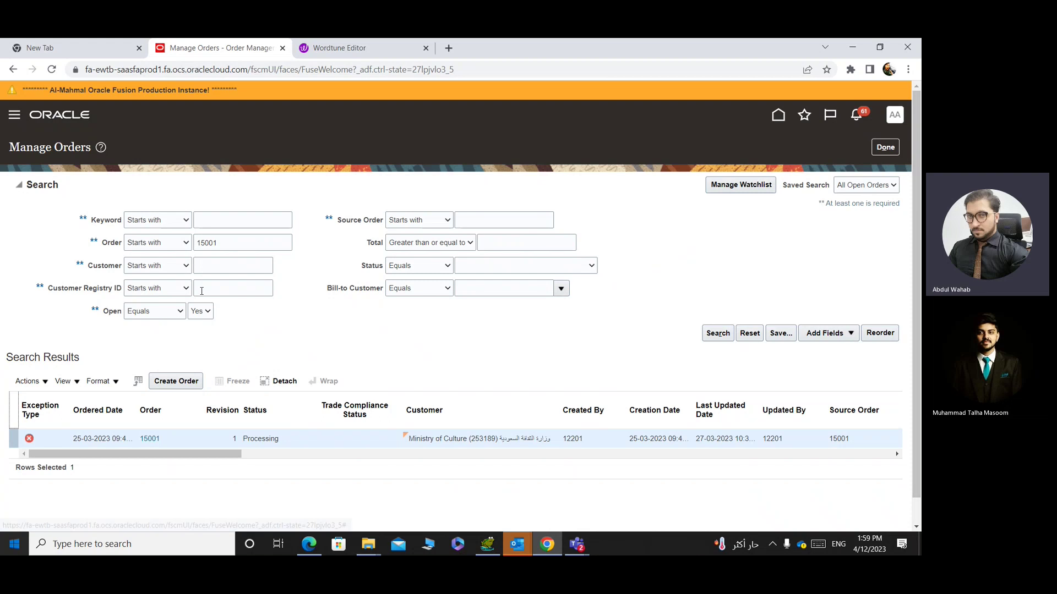
left_click(223, 242)
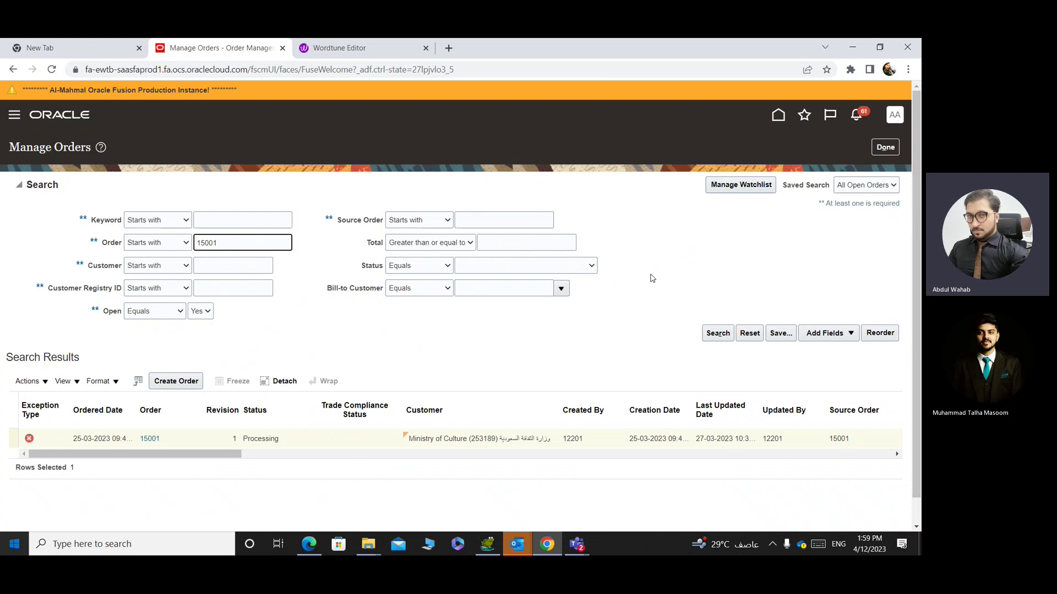
left_click(886, 149)
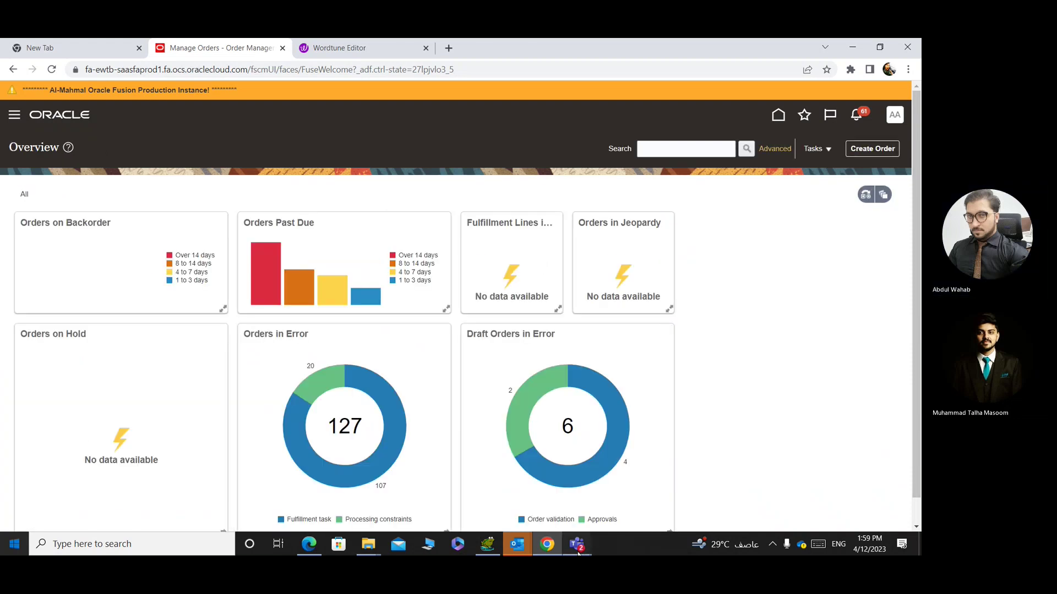
mouse_move(578, 552)
mouse_move(644, 470)
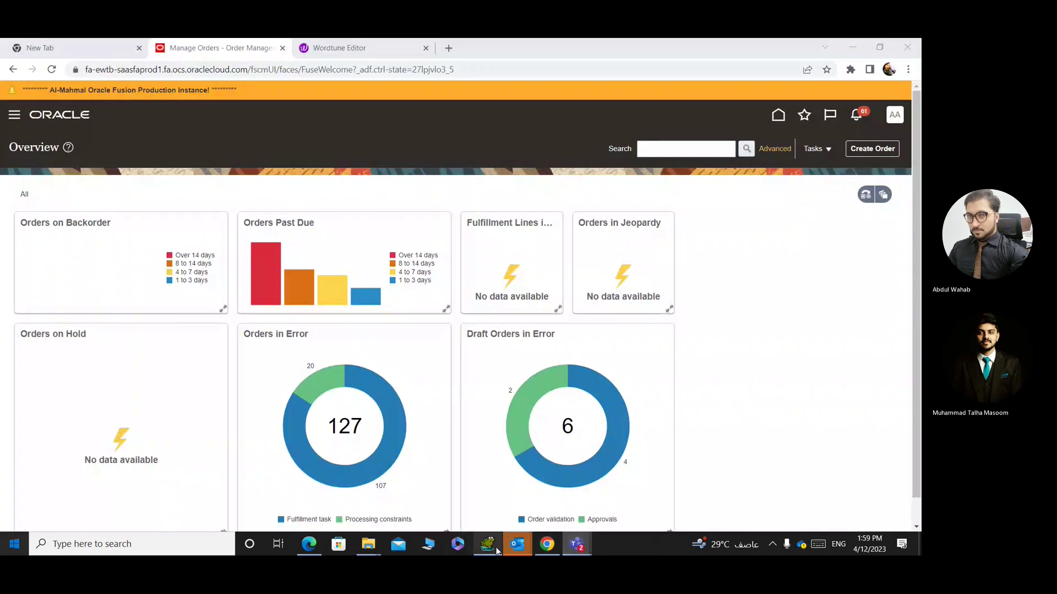
left_click(555, 493)
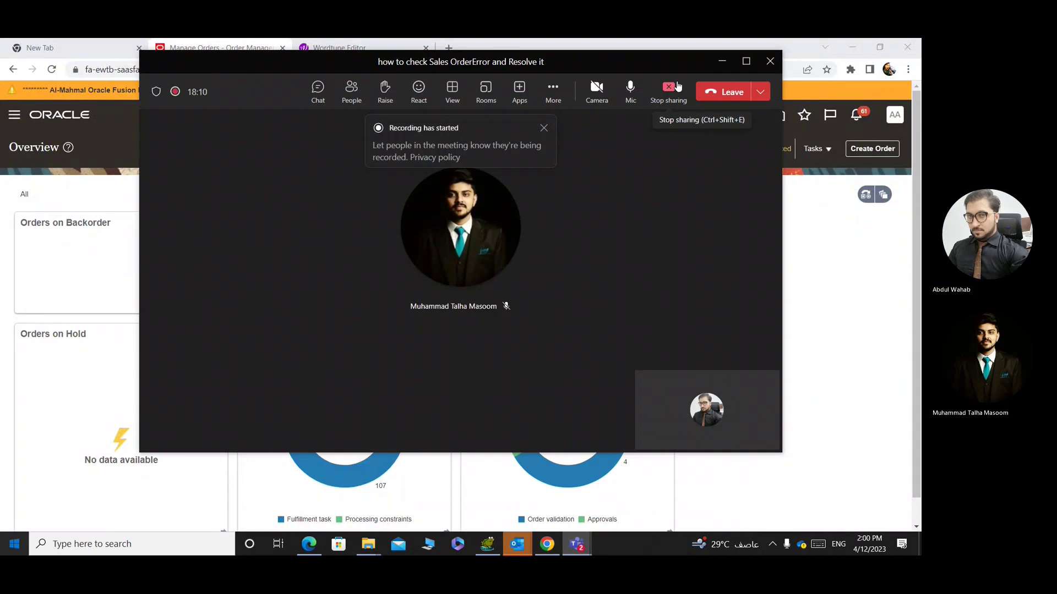
left_click(553, 91)
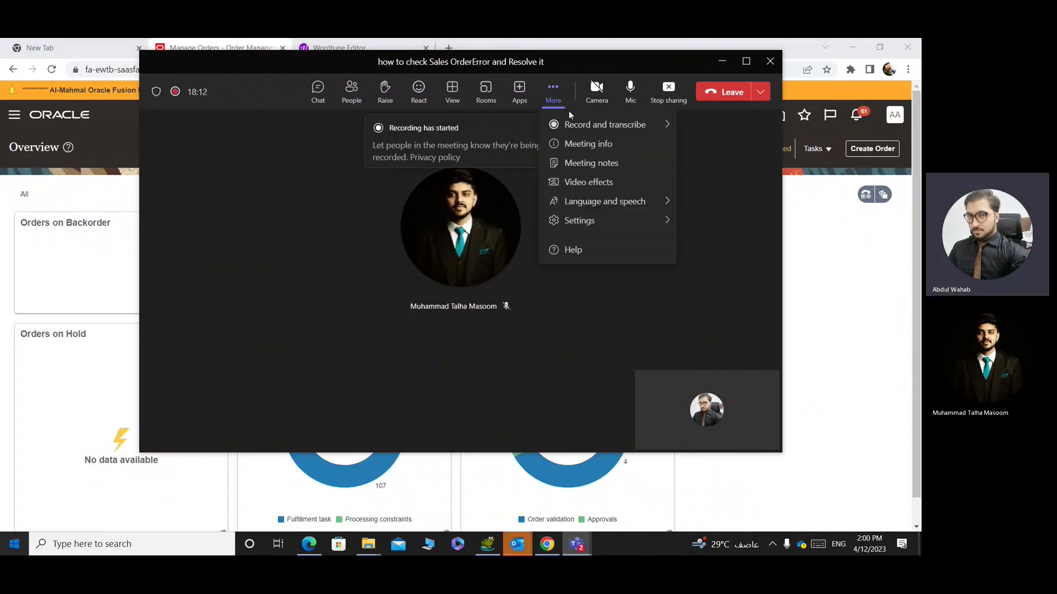